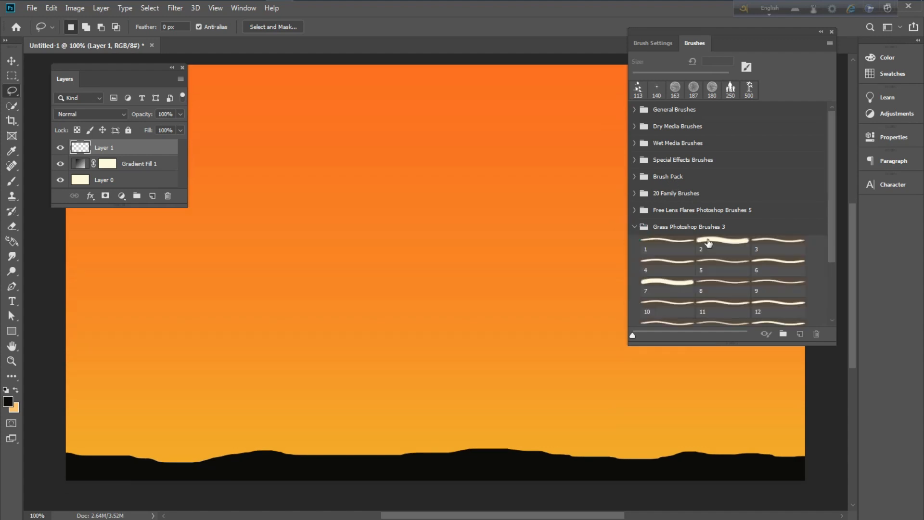
# - Paint grass along the upper edge of the black ground with a 102 px brush from Grass Photoshop Brushes 3
pyautogui.moveTo(337, 460); pyautogui.dragTo(818, 460)
pyautogui.moveTo(286, 465)
pyautogui.mouseDown()
pyautogui.moveTo(105, 469)
pyautogui.moveTo(649, 466)
pyautogui.mouseUp()
pyautogui.click(689, 227)
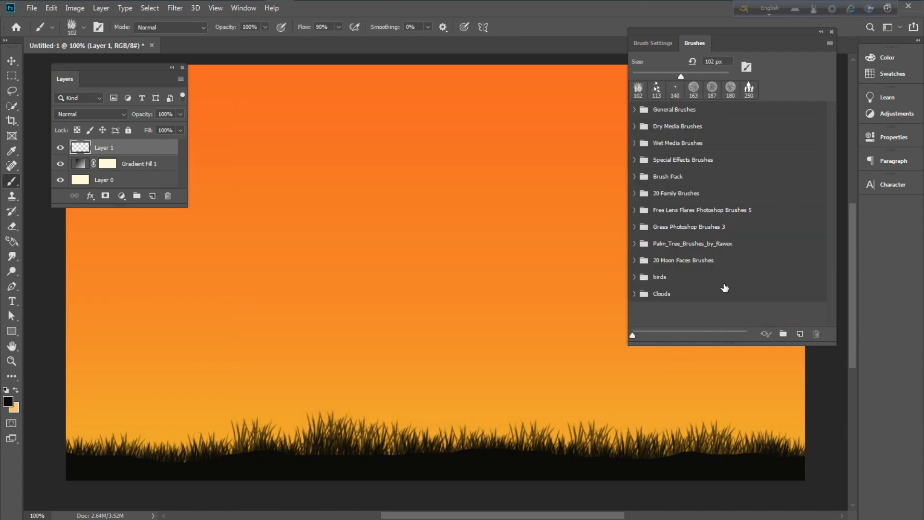
# - Stamp the Family 13 silhouette at 257 px so the family stands on the grass near the middle of the scene
pyautogui.click(676, 193)
pyautogui.click(667, 212)
pyautogui.click(734, 312)
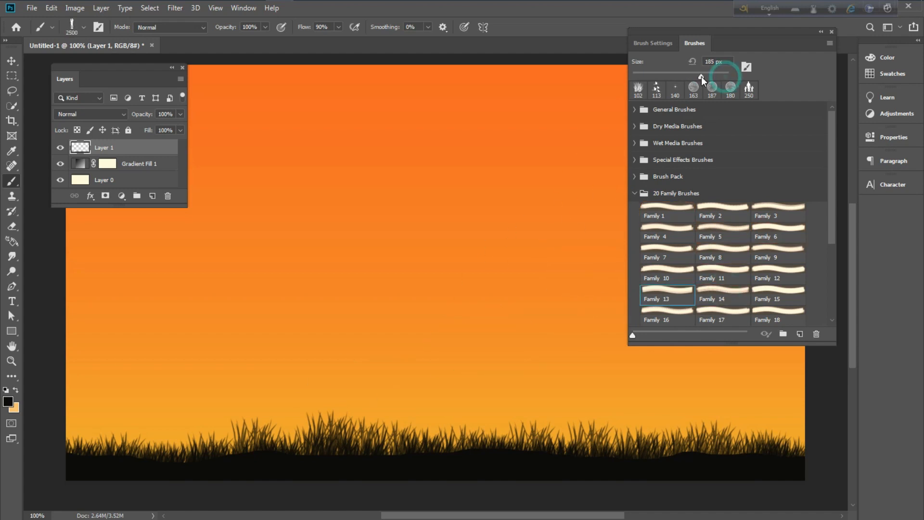
pyautogui.press('[')
pyautogui.click(379, 379)
# - Stamp a 600 px Palm 2 tree just right of the family and 500 px Palm 4 trees on the left side
pyautogui.click(665, 193)
pyautogui.click(660, 243)
pyautogui.click(723, 259)
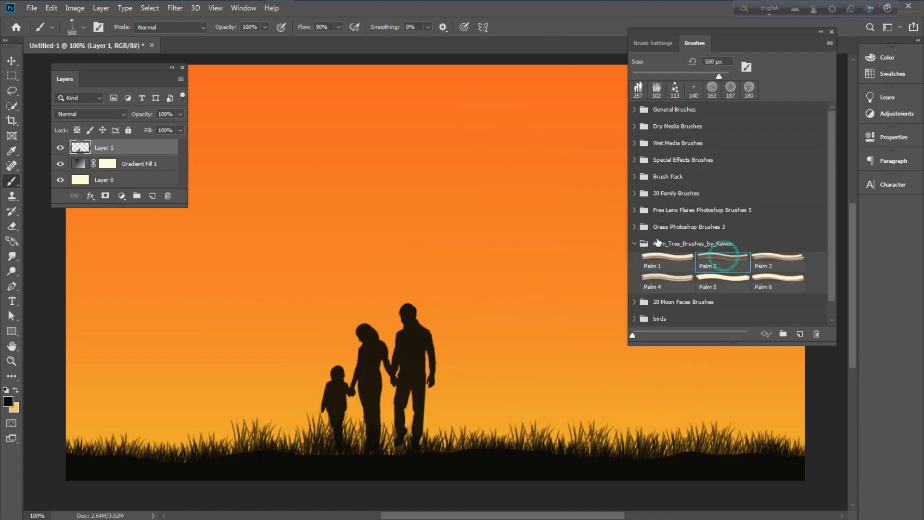
pyautogui.click(450, 281)
pyautogui.click(668, 282)
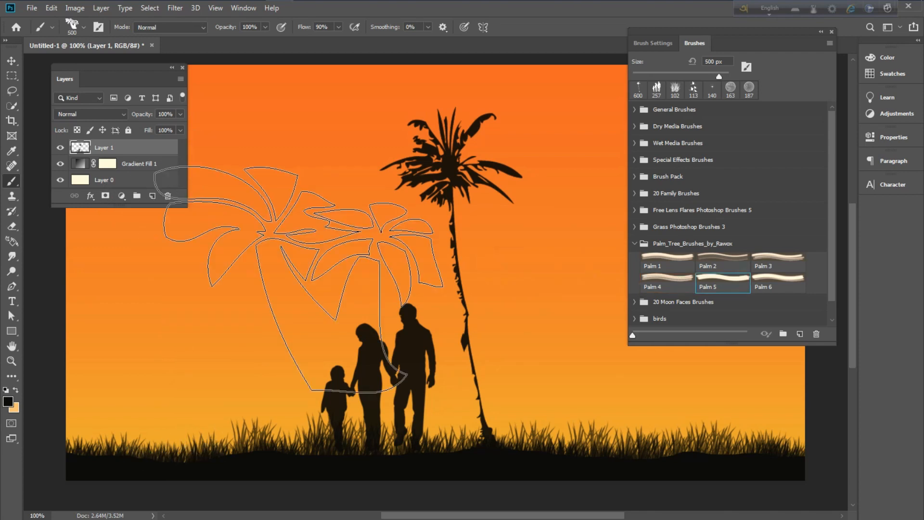
pyautogui.click(217, 327)
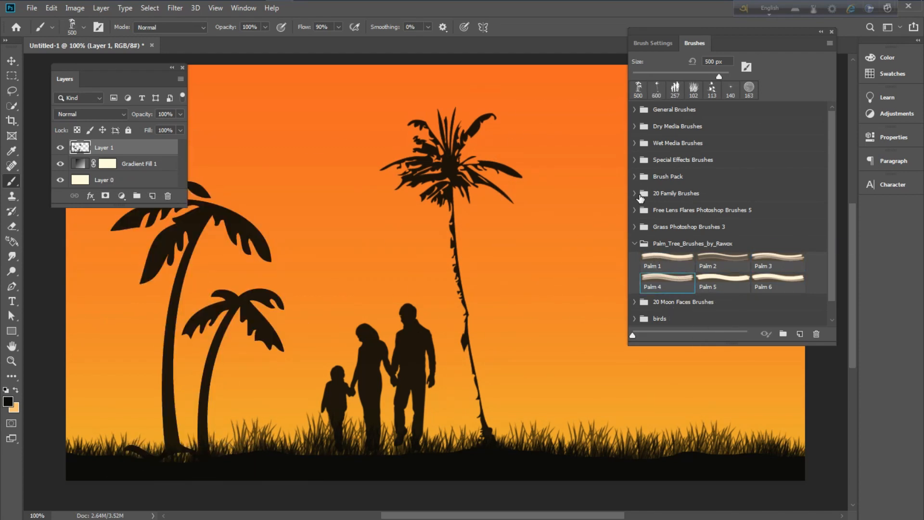
# - Stamp a cream full moon at 250 px from 20 Moon Faces Brushes in the sky left of the tall palm
pyautogui.click(635, 243)
pyautogui.click(635, 260)
pyautogui.scroll(-1, 717, 270)
pyautogui.click(722, 259)
pyautogui.click(778, 259)
pyautogui.click(722, 280)
pyautogui.click(723, 301)
pyautogui.press('[')
pyautogui.press(']')
pyautogui.press(']')
pyautogui.press(']')
pyautogui.click(302, 142)
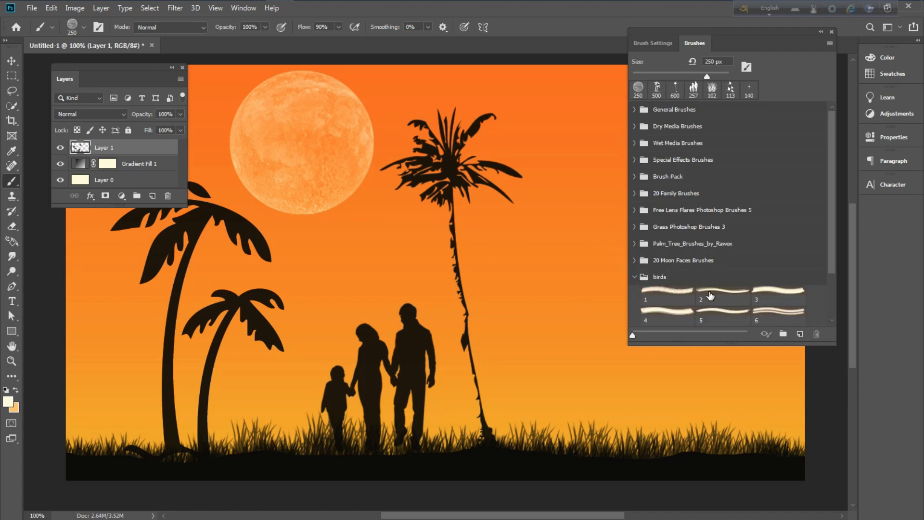
# - Choose a flock brush from the birds set and reduce its size to 70 px
pyautogui.click(722, 314)
pyautogui.click(778, 314)
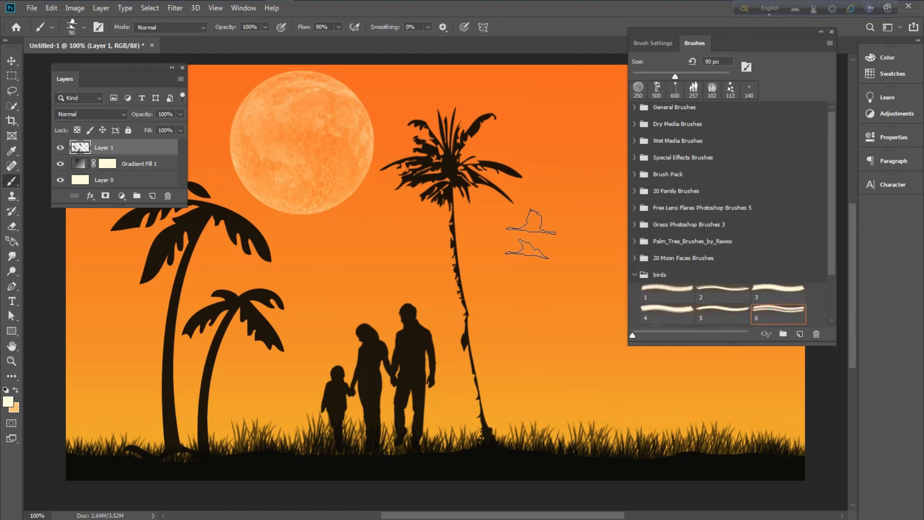
pyautogui.scroll(-1, 761, 308)
pyautogui.click(723, 314)
pyautogui.click(778, 314)
pyautogui.click(667, 314)
pyautogui.press('[')
pyautogui.press('[')
pyautogui.press('[')
pyautogui.press('[')
pyautogui.press('[')
# - Set the foreground color to black and stamp small bird flocks in the sky on both sides of the tall palm
pyautogui.click(8, 401)
pyautogui.click(620, 263)
pyautogui.click(879, 114)
pyautogui.click(554, 108)
pyautogui.click(531, 125)
pyautogui.click(583, 128)
pyautogui.click(381, 216)
# - Add a 300 px leaning palm at the scene's lower-right corner and stamp more grass along the ground with grass brush 2
pyautogui.click(687, 203)
pyautogui.click(723, 222)
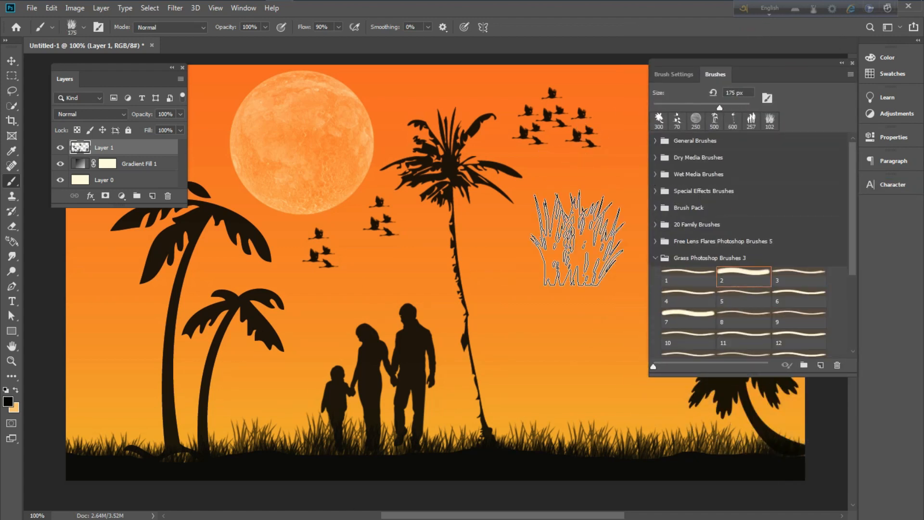
pyautogui.moveTo(720, 107); pyautogui.dragTo(711, 108)
pyautogui.click(165, 471)
pyautogui.click(143, 463)
pyautogui.click(213, 480)
pyautogui.click(801, 478)
pyautogui.click(486, 463)
# - Try a flare from Free Lens Flares Photoshop Brushes 5 in the sky right of the tall palm and undo it
pyautogui.scroll(-1, 729, 246)
pyautogui.click(691, 247)
pyautogui.click(690, 243)
pyautogui.click(799, 280)
pyautogui.click(493, 232)
pyautogui.hotkey('ctrl', 'z')
# - Pick another brush from Free Lens Flares Photoshop Brushes 5 and stamp it at several spots across the sky
pyautogui.click(799, 301)
pyautogui.click(744, 281)
pyautogui.click(688, 322)
pyautogui.click(688, 302)
pyautogui.click(688, 260)
pyautogui.click(799, 260)
pyautogui.click(392, 97)
pyautogui.click(462, 82)
pyautogui.click(549, 172)
pyautogui.click(622, 95)
pyautogui.click(415, 233)
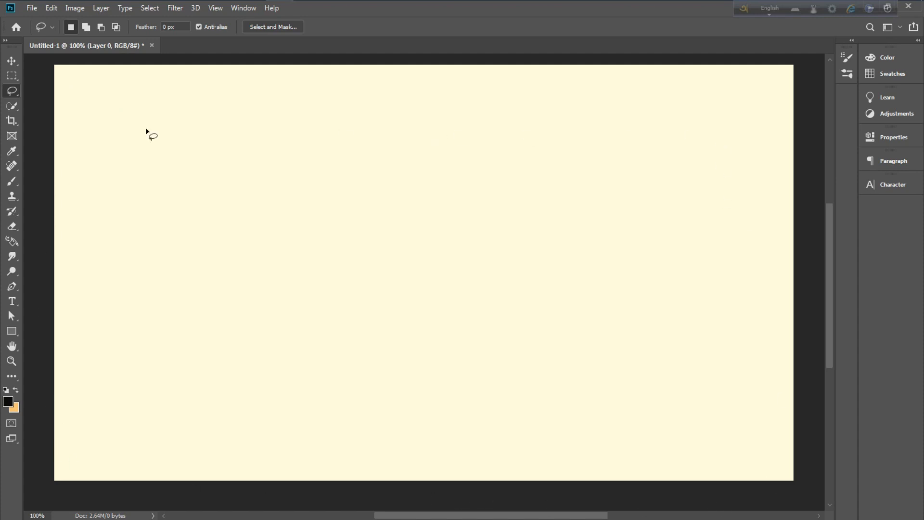
# - Reset the DID workspace and place the Layers panel as a floating panel over the canvas's upper-left corner
pyautogui.click(10, 61)
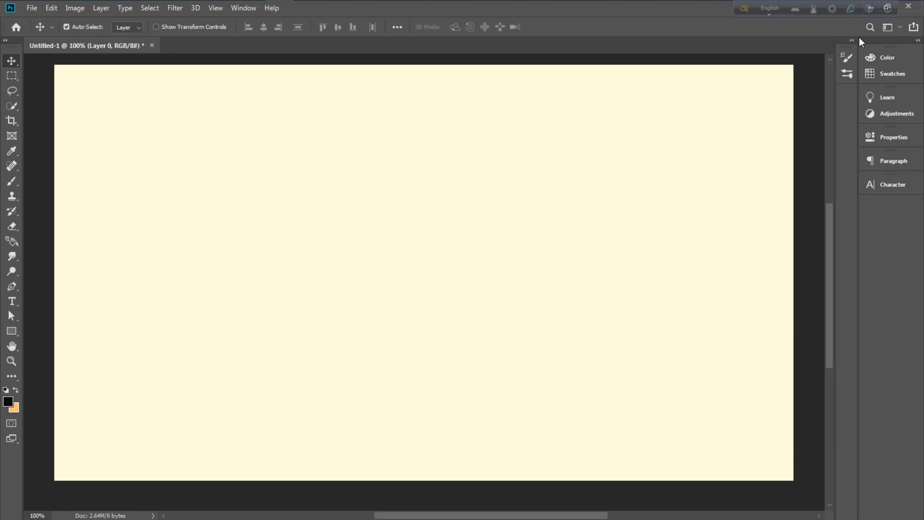
pyautogui.click(898, 29)
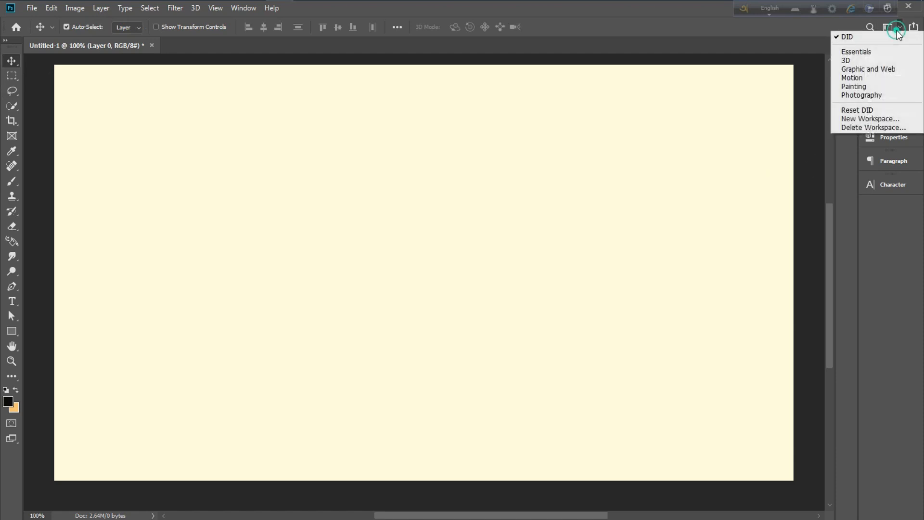
pyautogui.click(865, 110)
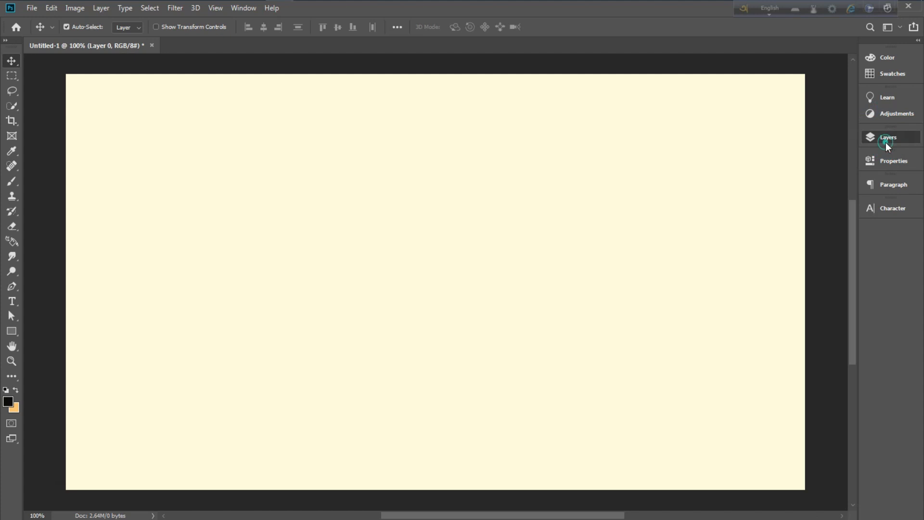
pyautogui.click(886, 139)
pyautogui.moveTo(800, 132); pyautogui.dragTo(129, 76)
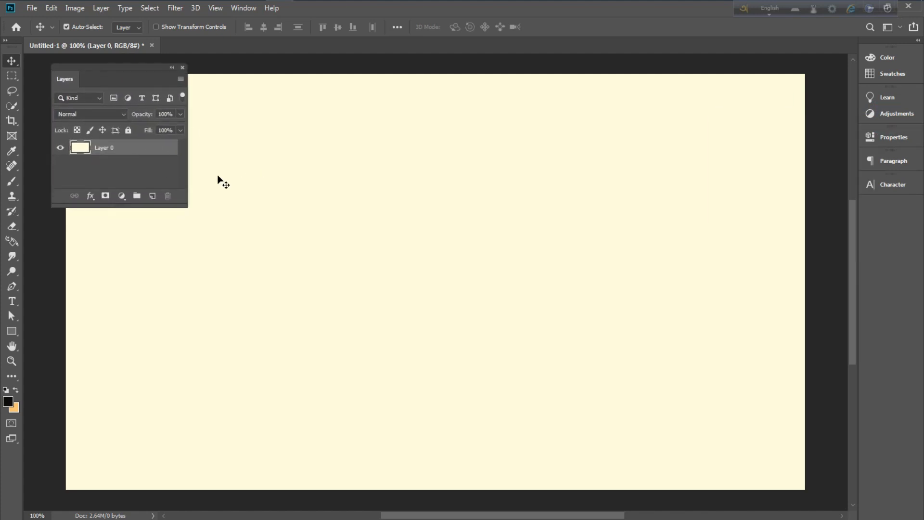
# - Add a Gradient fill layer above Layer 0 with an angle of -90° and an orange-to-yellow preset gradient
pyautogui.click(122, 196)
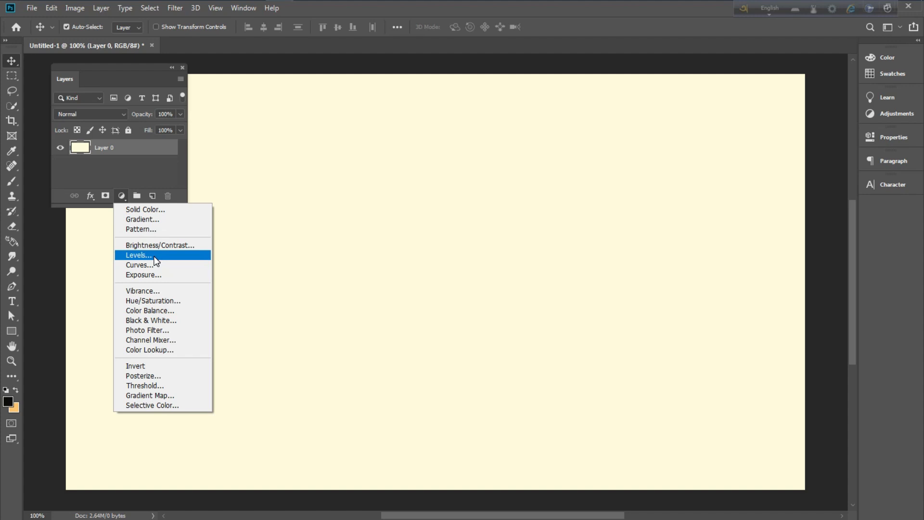
pyautogui.click(139, 221)
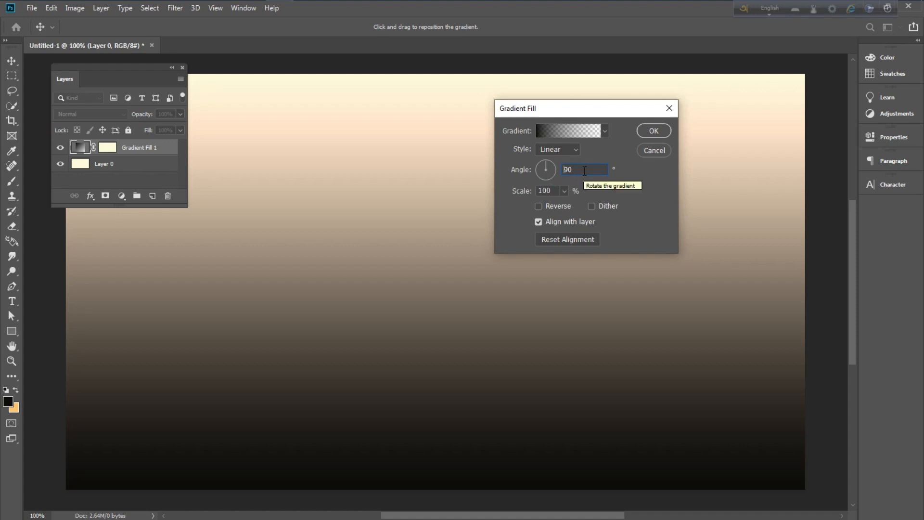
pyautogui.write('-')
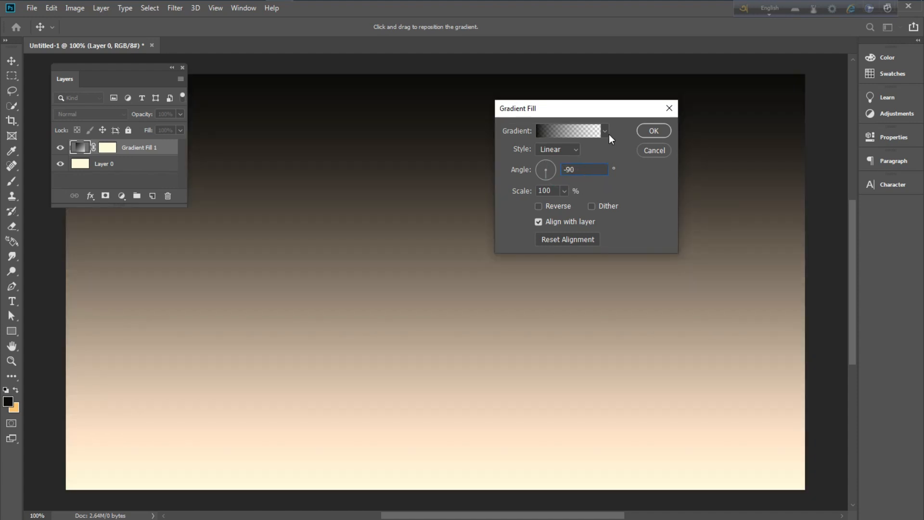
pyautogui.click(605, 132)
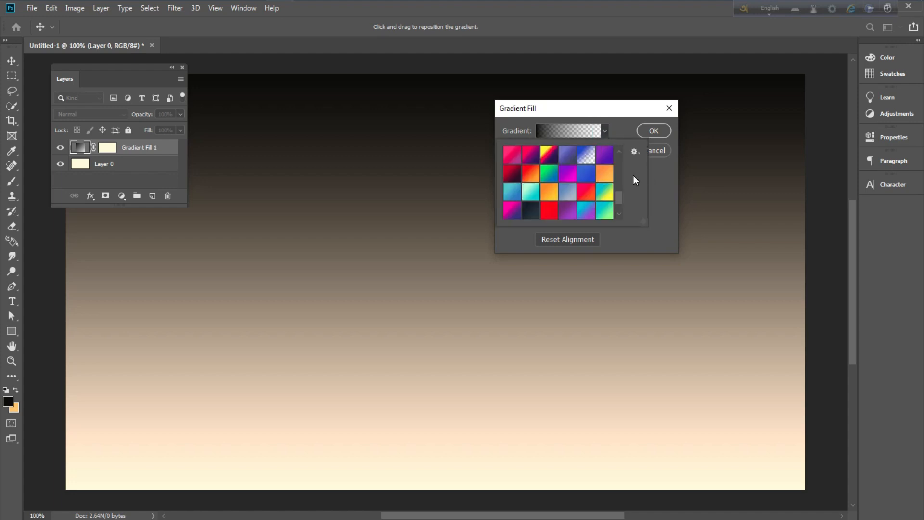
pyautogui.click(548, 194)
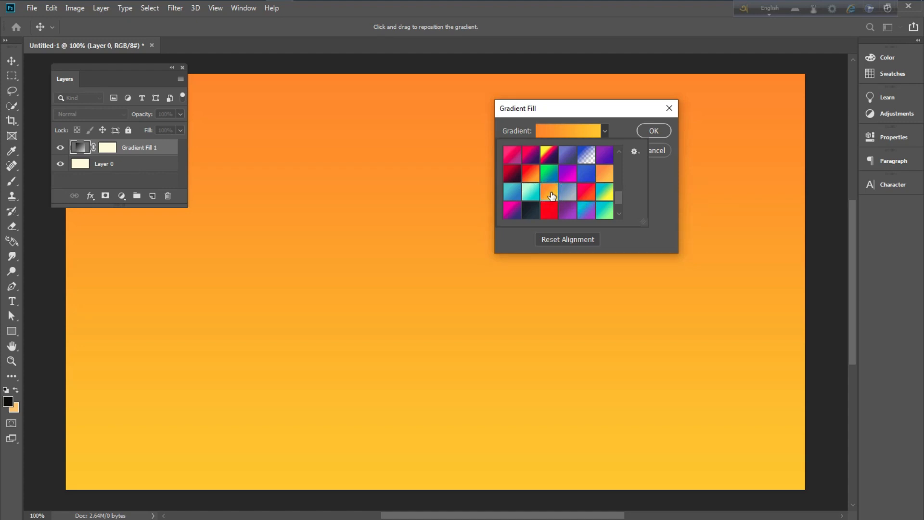
pyautogui.doubleClick(551, 196)
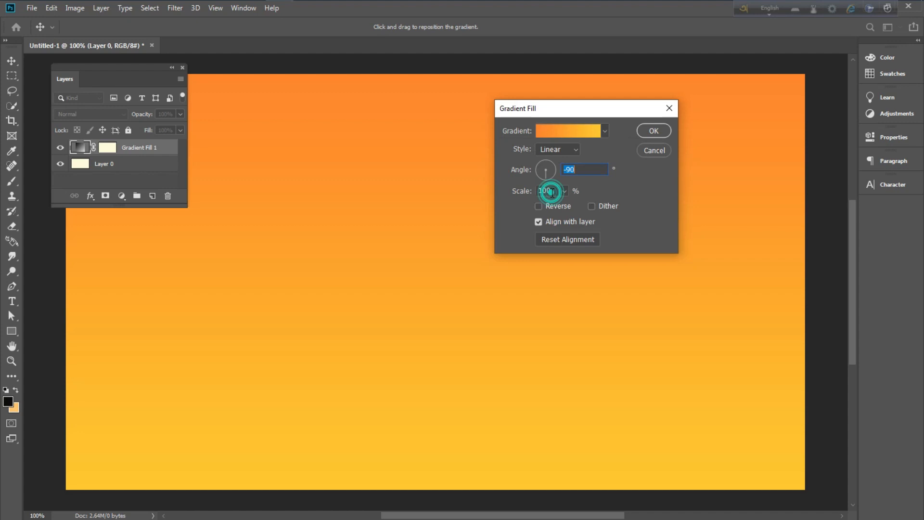
# - Open the fill's gradient for editing and apply the bright orange-to-yellow preset to it
pyautogui.click(570, 134)
pyautogui.click(568, 133)
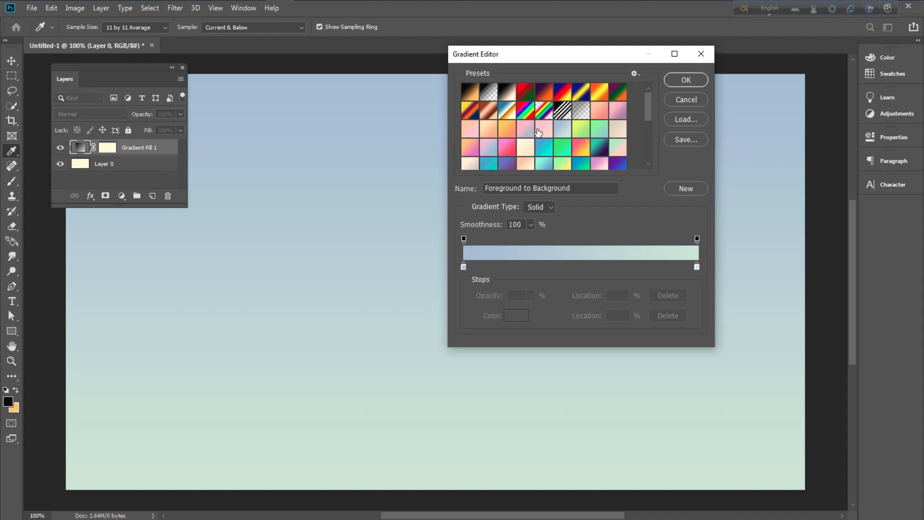
pyautogui.scroll(-3, 538, 132)
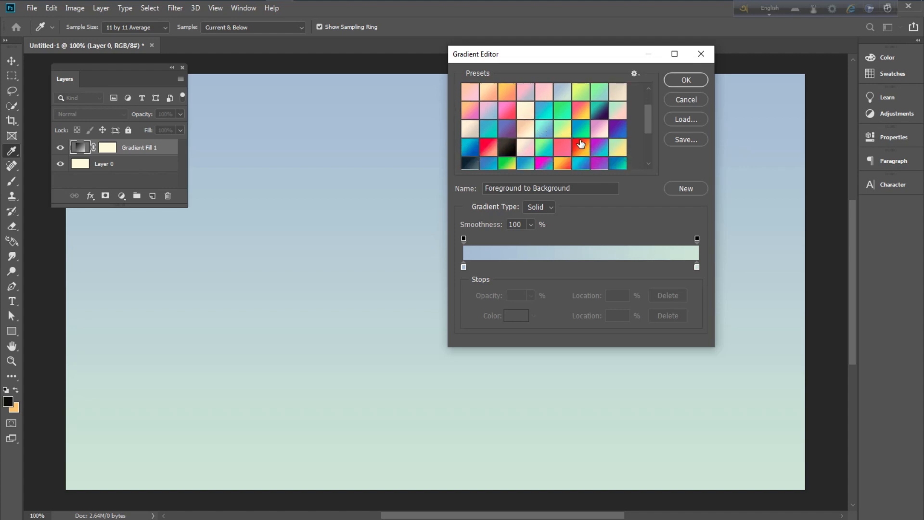
pyautogui.scroll(-5, 581, 143)
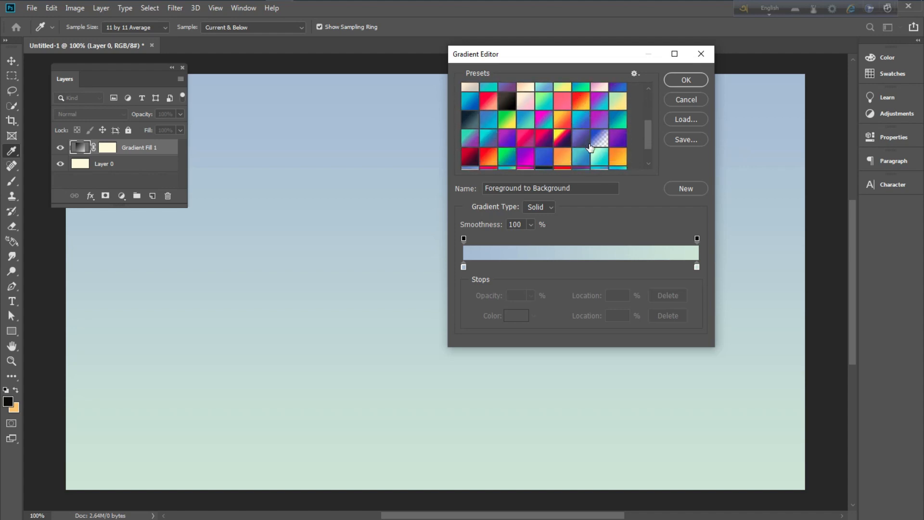
pyautogui.click(563, 159)
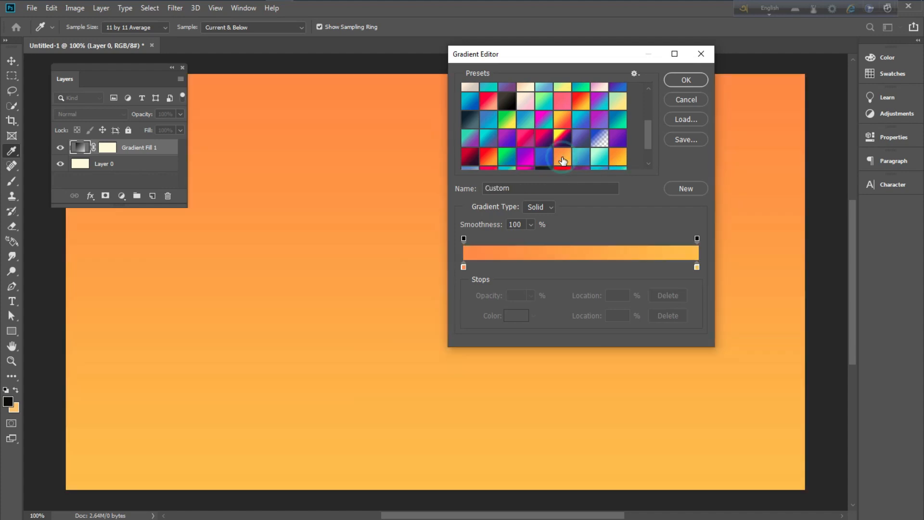
pyautogui.click(616, 161)
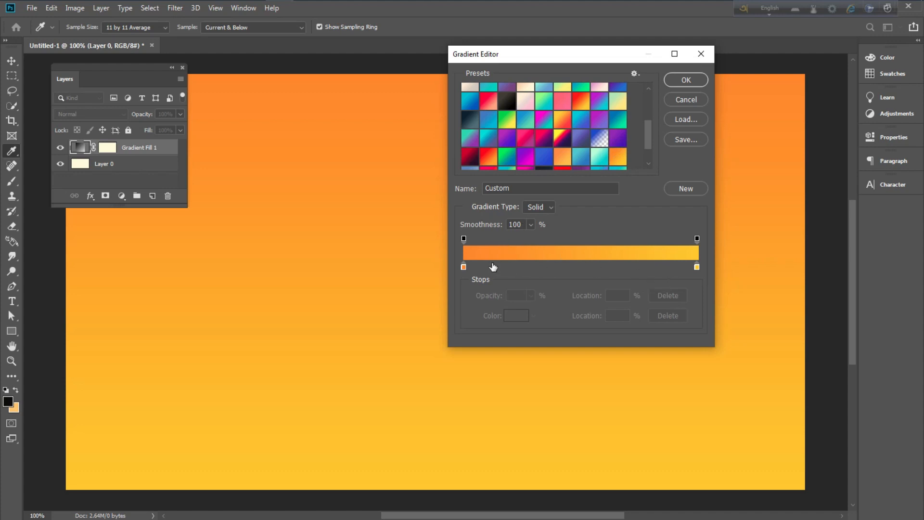
# - Set the gradient's start color stop to e68103 and its end color stop to e0ba0a
pyautogui.doubleClick(465, 268)
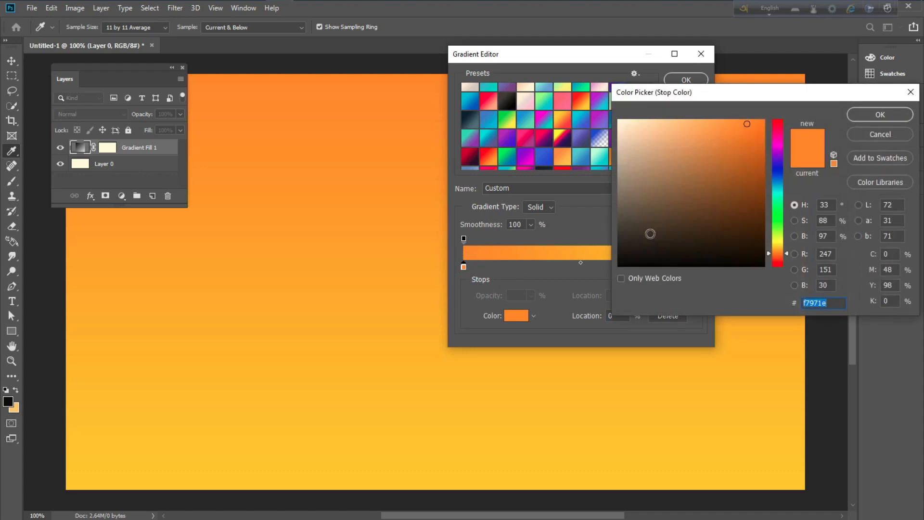
pyautogui.moveTo(751, 128); pyautogui.dragTo(759, 133)
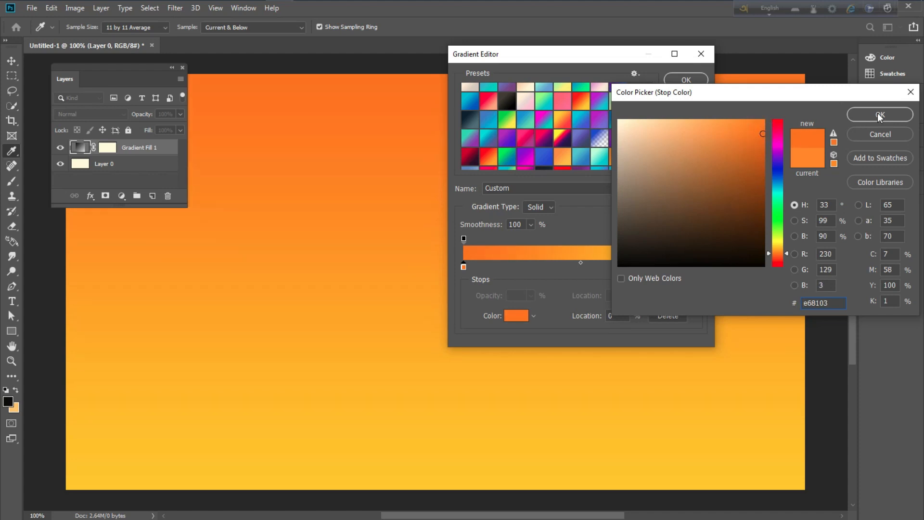
pyautogui.click(872, 115)
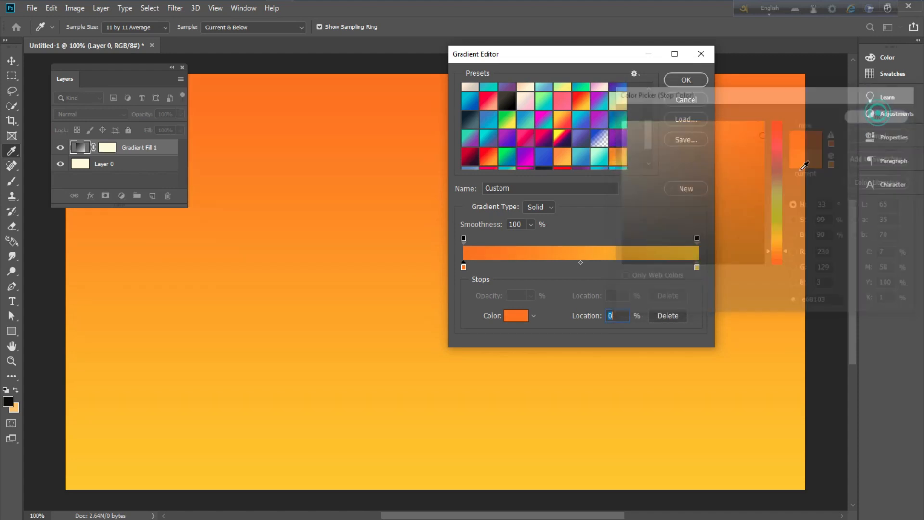
pyautogui.doubleClick(697, 267)
pyautogui.moveTo(760, 126); pyautogui.dragTo(759, 137)
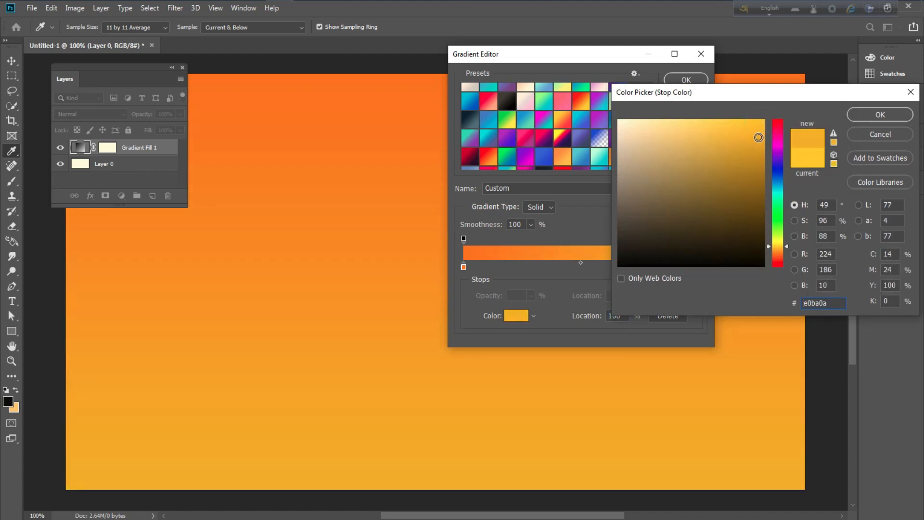
pyautogui.click(888, 113)
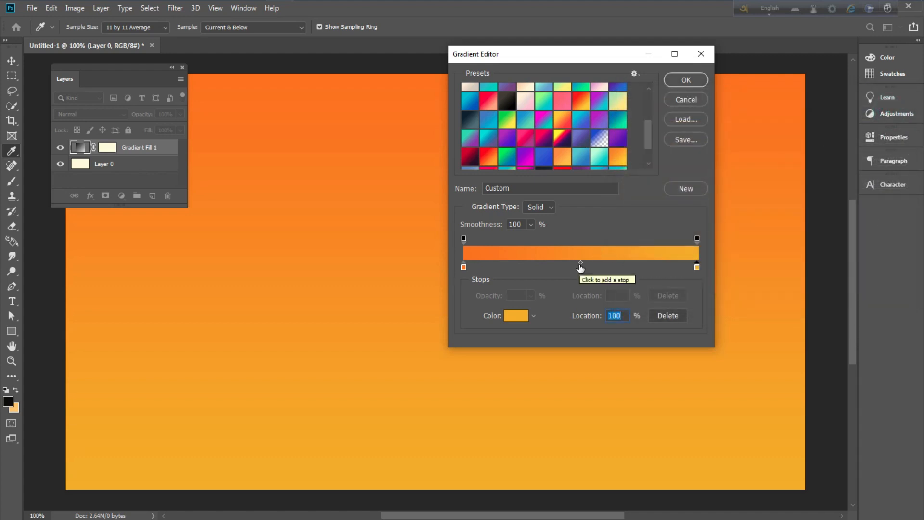
# - Try an extra color stop at the 53% location of the gradient, check its color, and delete the stop
pyautogui.moveTo(579, 267); pyautogui.dragTo(591, 270)
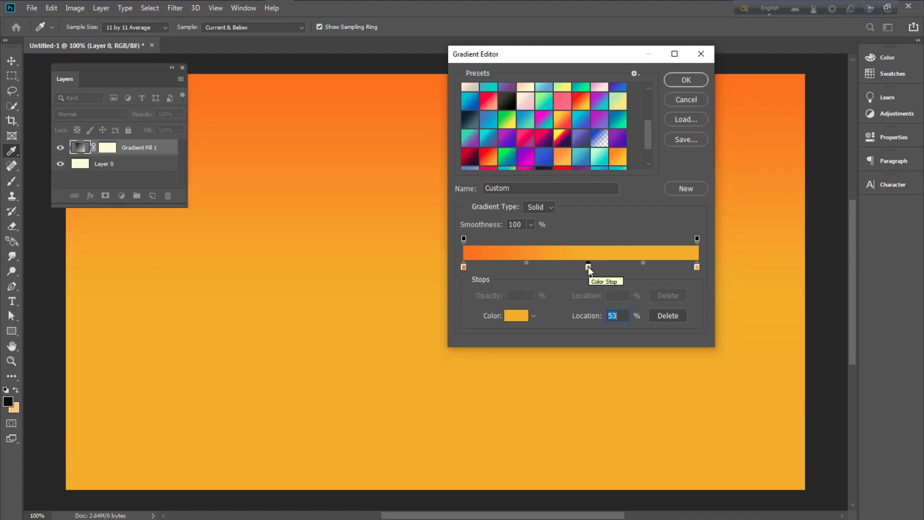
pyautogui.click(588, 267)
pyautogui.doubleClick(588, 267)
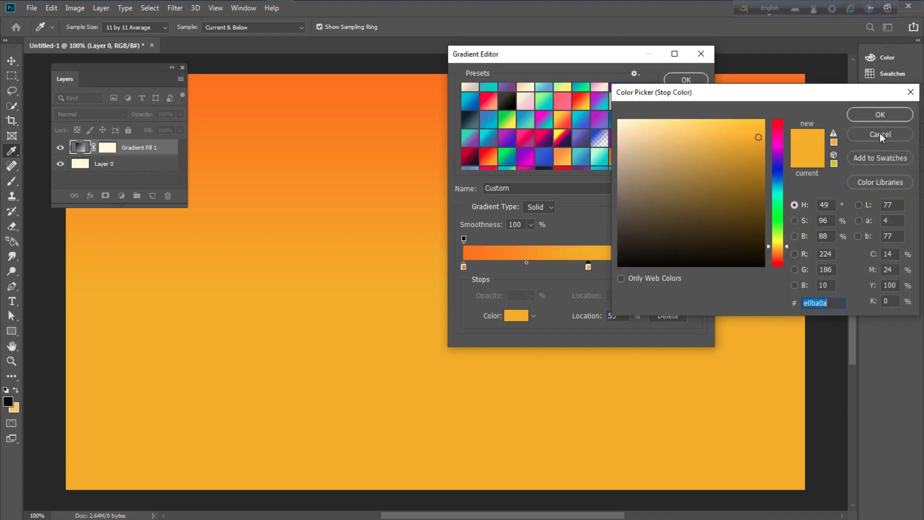
pyautogui.click(910, 92)
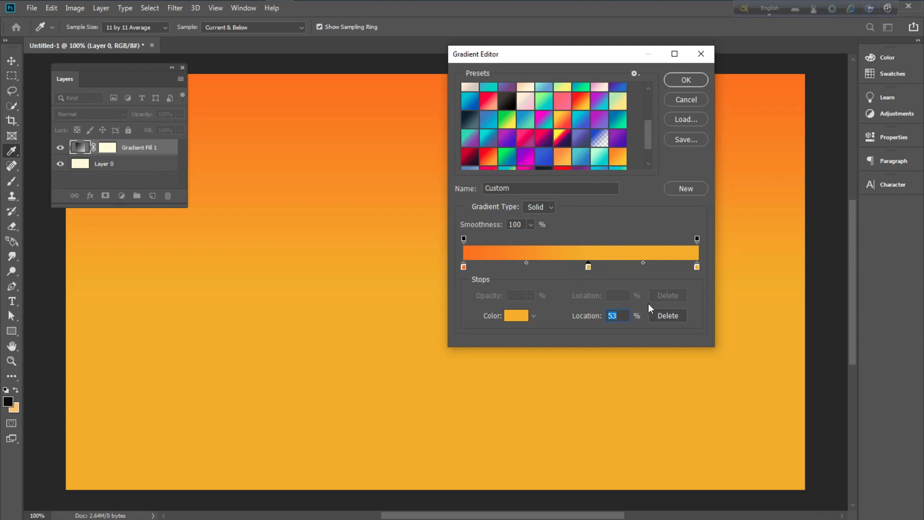
pyautogui.click(669, 316)
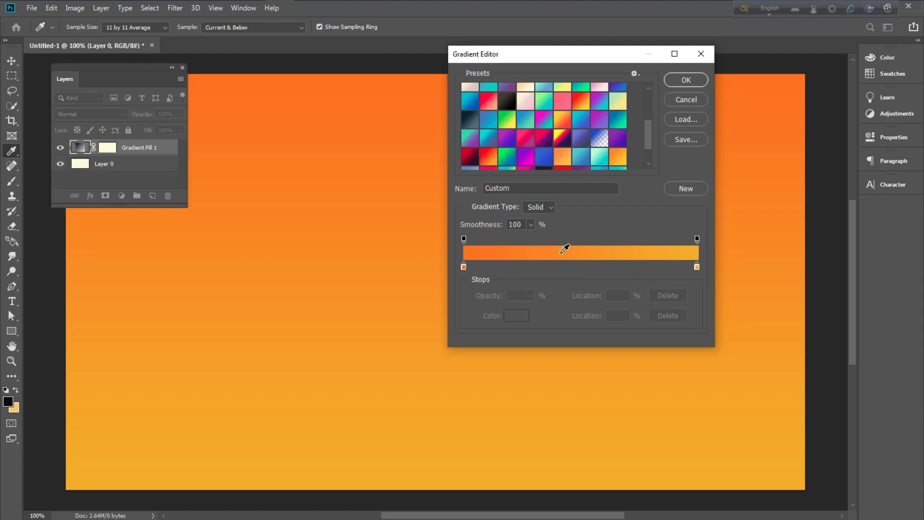
# - Move the midpoint between the gradient's two color stops to a location of 65%
pyautogui.click(464, 267)
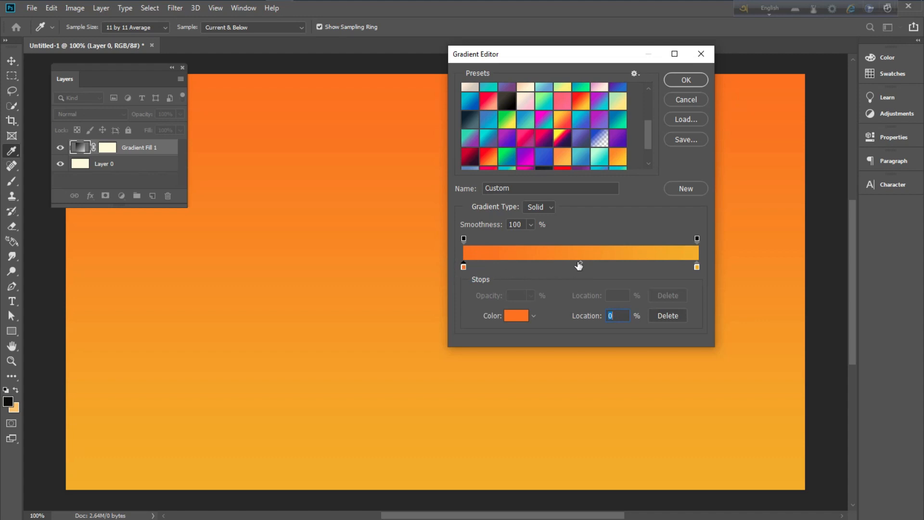
pyautogui.click(580, 262)
pyautogui.moveTo(587, 263); pyautogui.dragTo(625, 270)
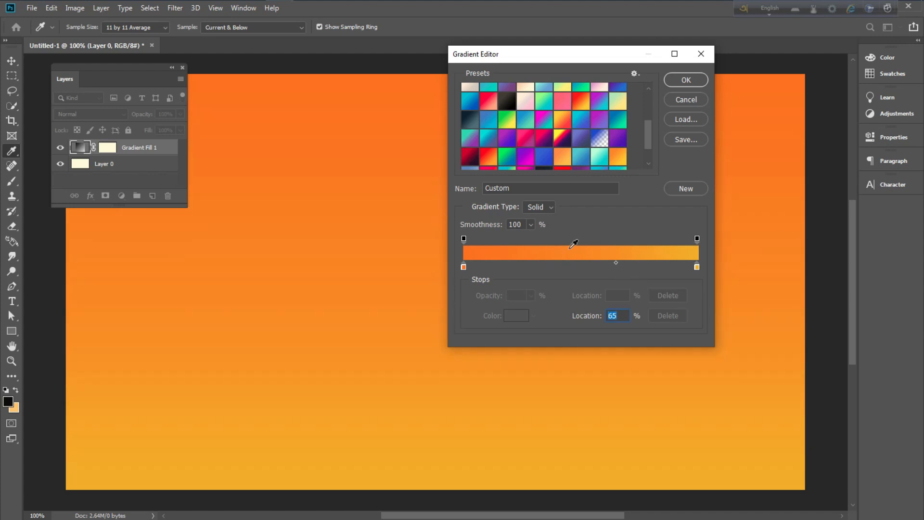
# - Accept the edited gradient, apply the Gradient Fill settings, and activate the Lasso tool
pyautogui.click(685, 79)
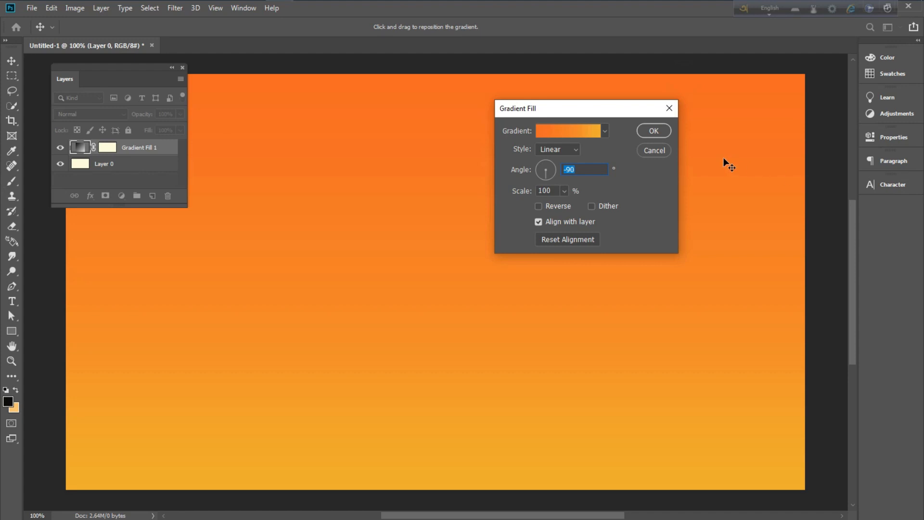
pyautogui.click(653, 131)
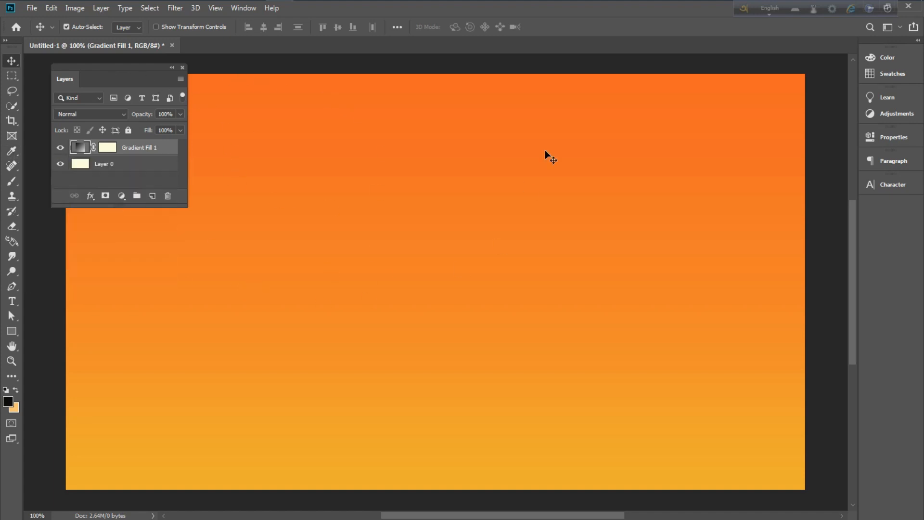
pyautogui.click(16, 92)
pyautogui.click(46, 92)
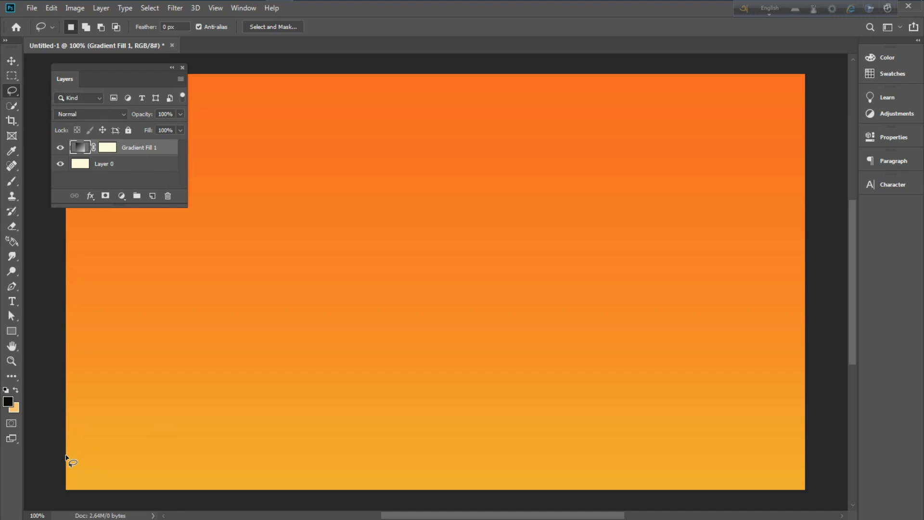
pyautogui.moveTo(65, 461); pyautogui.dragTo(138, 467)
pyautogui.moveTo(310, 466); pyautogui.dragTo(400, 466)
pyautogui.moveTo(465, 466); pyautogui.dragTo(465, 466)
pyautogui.hotkey('ctrl', 'd')
# - On a new layer, lasso an uneven ground strip along the canvas's bottom edge, fill it with the black foreground color, and deselect
pyautogui.click(152, 195)
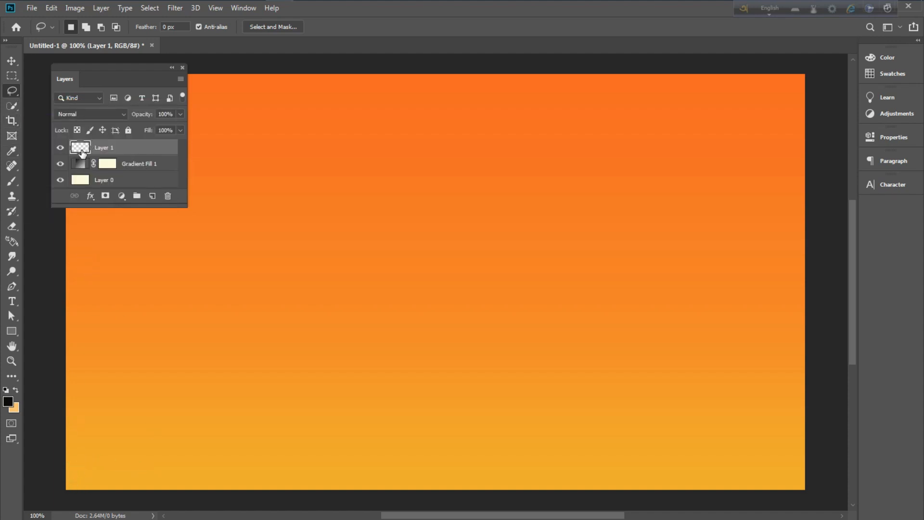
pyautogui.moveTo(64, 464); pyautogui.dragTo(177, 474)
pyautogui.moveTo(399, 467); pyautogui.dragTo(503, 461)
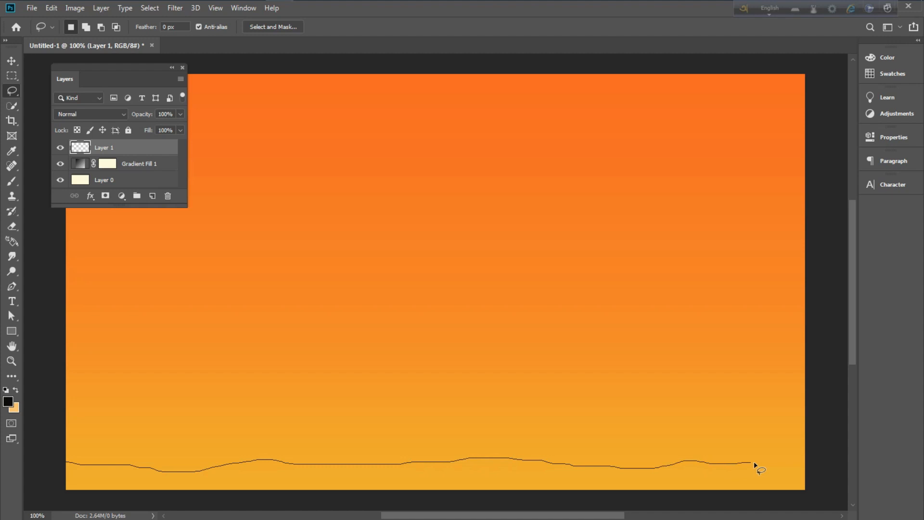
pyautogui.moveTo(808, 491)
pyautogui.mouseDown()
pyautogui.moveTo(721, 498)
pyautogui.moveTo(114, 508)
pyautogui.mouseUp()
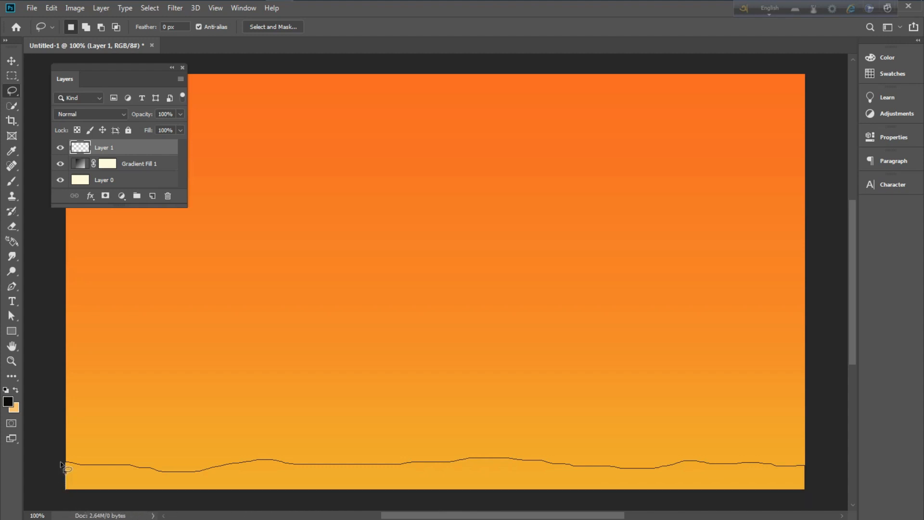
pyautogui.moveTo(62, 467); pyautogui.dragTo(62, 492)
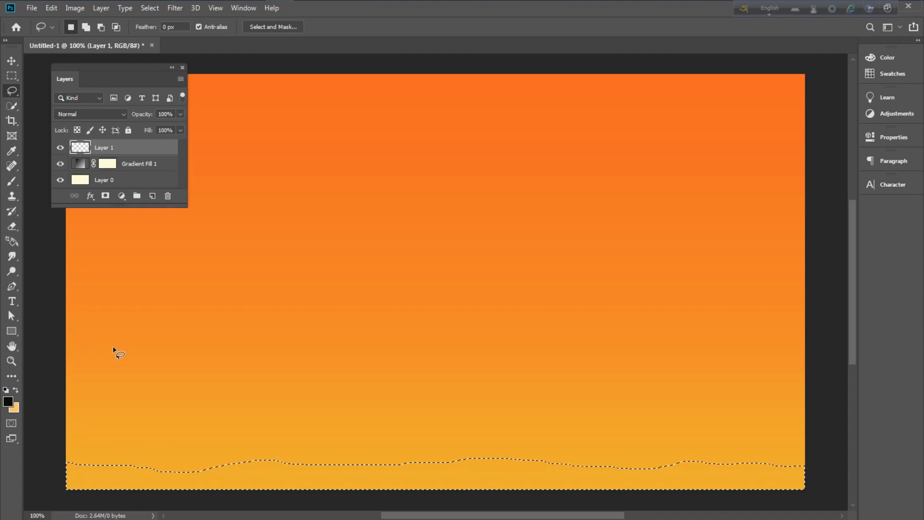
pyautogui.hotkey('alt', 'BackSpace')
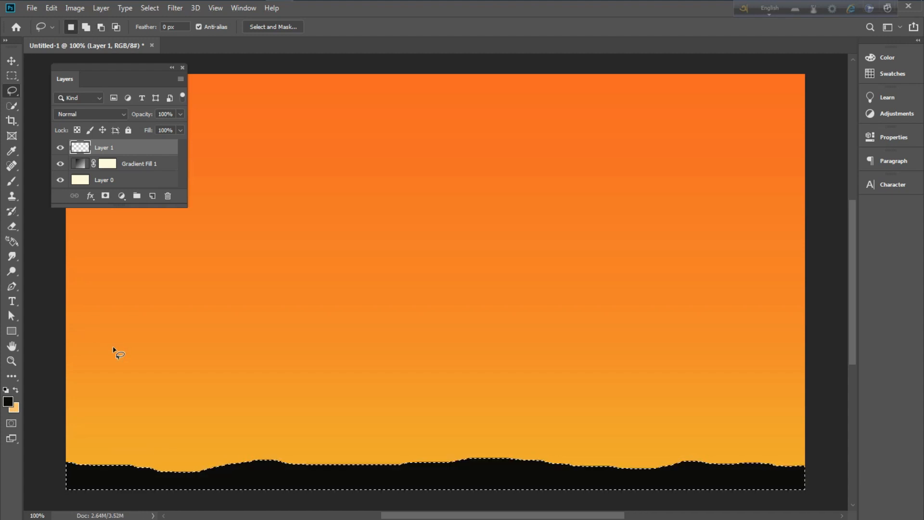
pyautogui.hotkey('ctrl', 'd')
# - Choose brush 2 from the Grass Photoshop Brushes 3 set and size it to 102 px
pyautogui.press('F5')
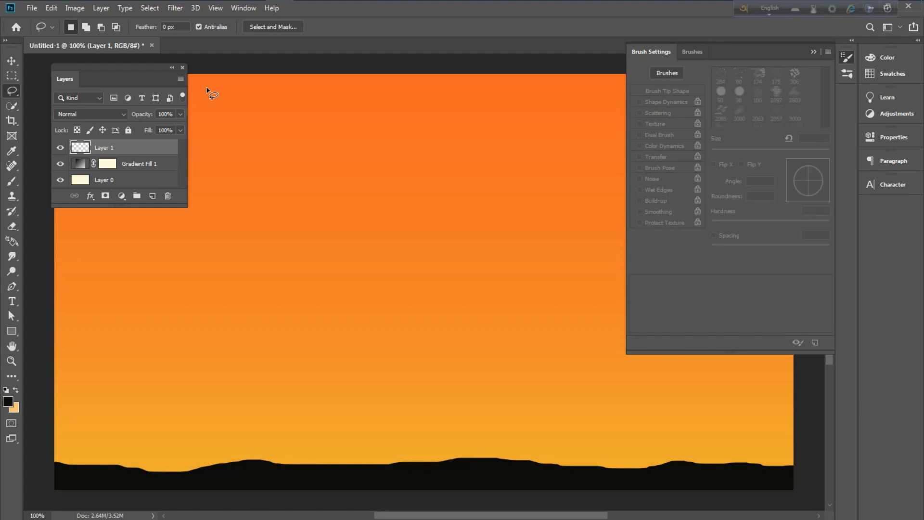
pyautogui.click(684, 53)
pyautogui.moveTo(737, 48)
pyautogui.mouseDown()
pyautogui.moveTo(694, 36)
pyautogui.moveTo(749, 47)
pyautogui.mouseUp()
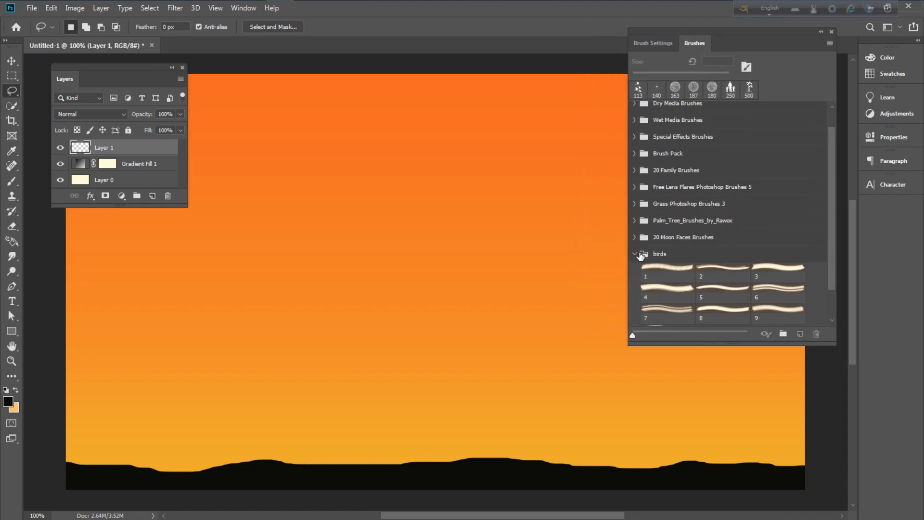
pyautogui.click(634, 254)
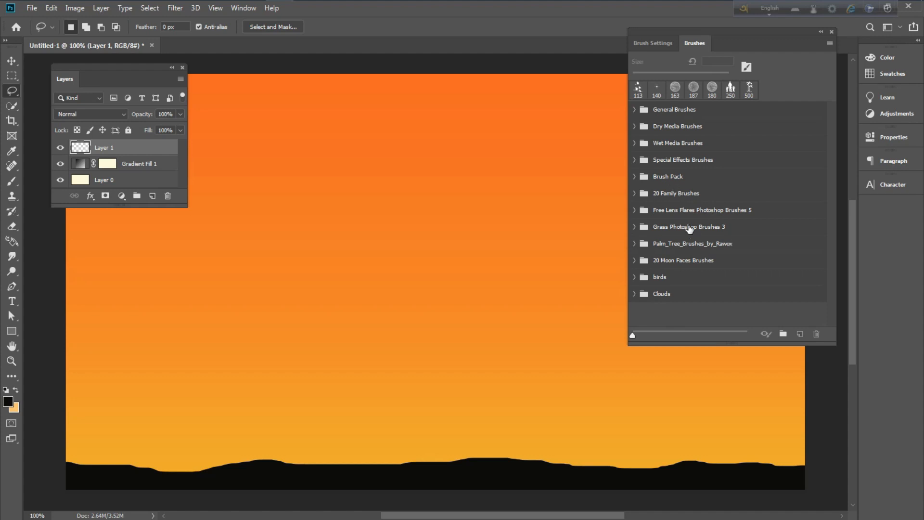
pyautogui.scroll(-1, 702, 225)
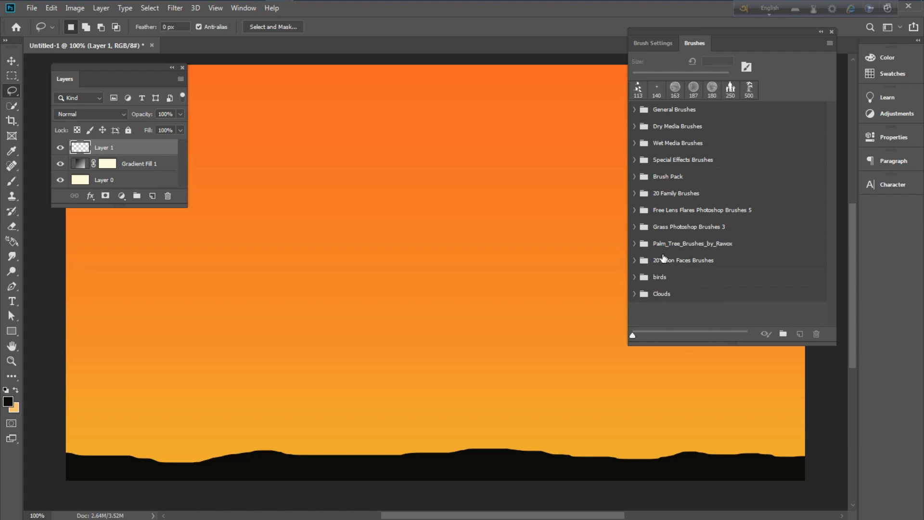
pyautogui.click(635, 228)
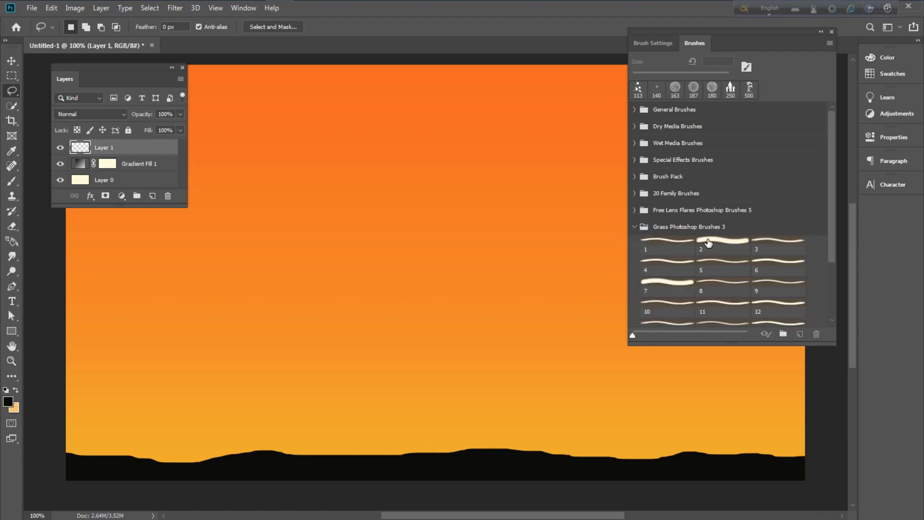
pyautogui.click(708, 242)
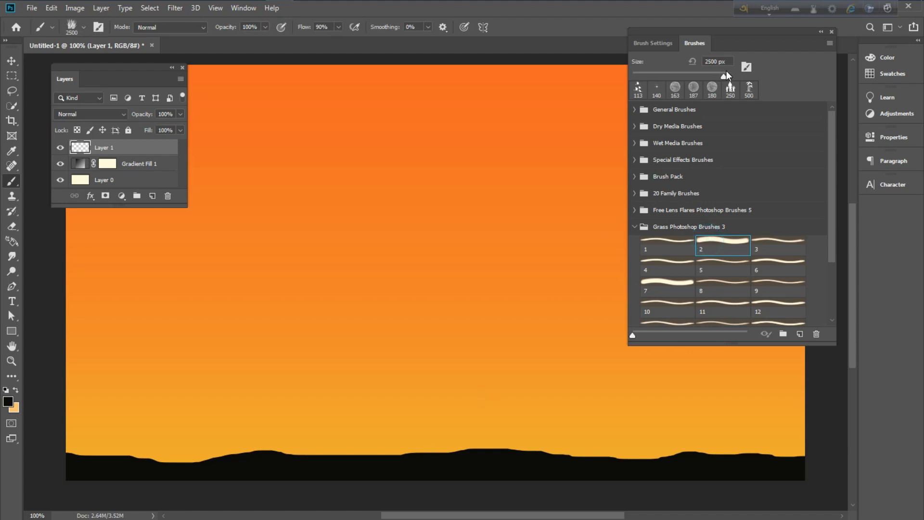
pyautogui.moveTo(712, 78); pyautogui.dragTo(692, 77)
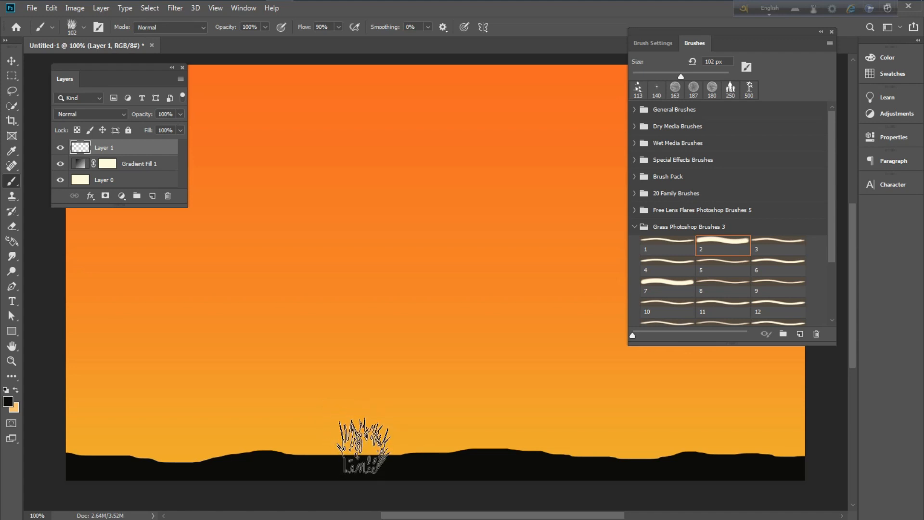
# - Paint grass along the ground's upper edge from just left of the canvas center to the right edge
pyautogui.click(360, 448)
pyautogui.moveTo(397, 450)
pyautogui.mouseDown()
pyautogui.moveTo(427, 461)
pyautogui.moveTo(465, 453)
pyautogui.moveTo(519, 461)
pyautogui.moveTo(535, 450)
pyautogui.moveTo(562, 463)
pyautogui.moveTo(594, 449)
pyautogui.moveTo(760, 462)
pyautogui.mouseUp()
pyautogui.click(799, 465)
pyautogui.click(772, 459)
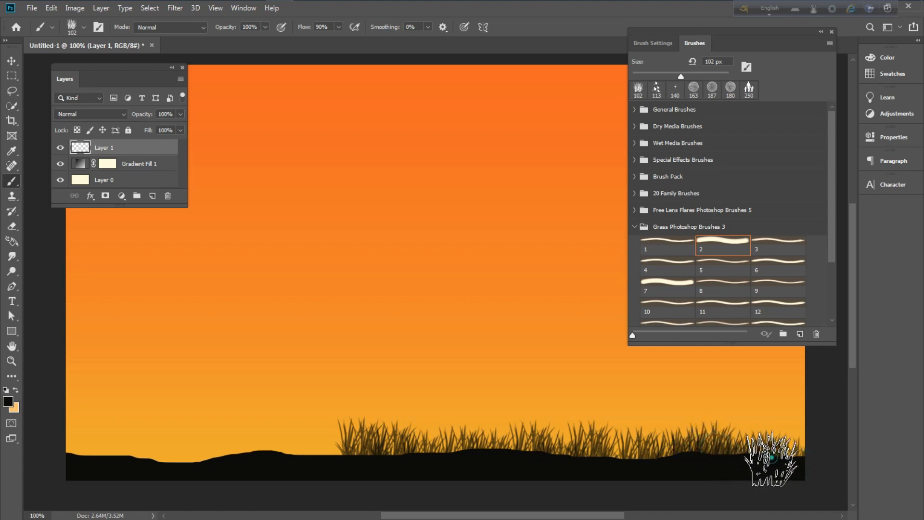
# - Extend the painted grass along the ground's upper edge to the left edge of the canvas, making it denser near the center
pyautogui.click(341, 461)
pyautogui.click(309, 457)
pyautogui.click(320, 452)
pyautogui.click(332, 437)
pyautogui.click(286, 466)
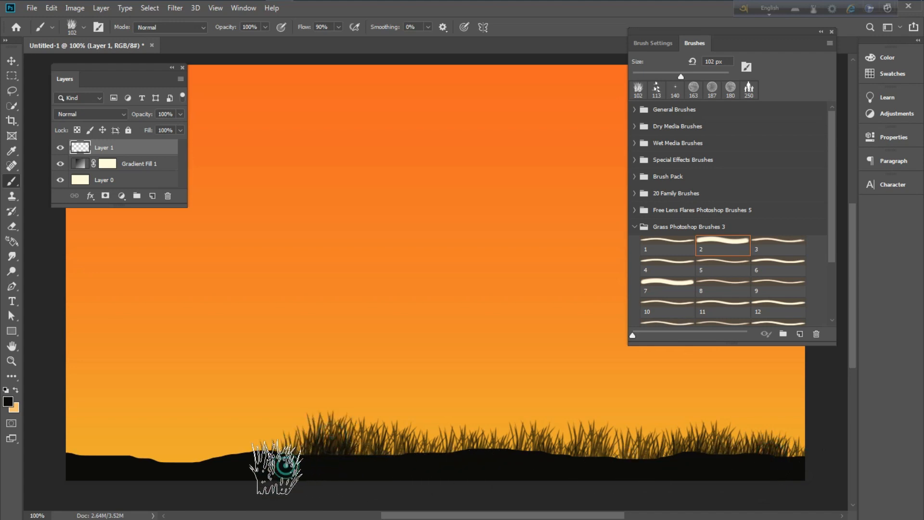
pyautogui.click(253, 449)
pyautogui.click(213, 461)
pyautogui.click(207, 468)
pyautogui.click(227, 468)
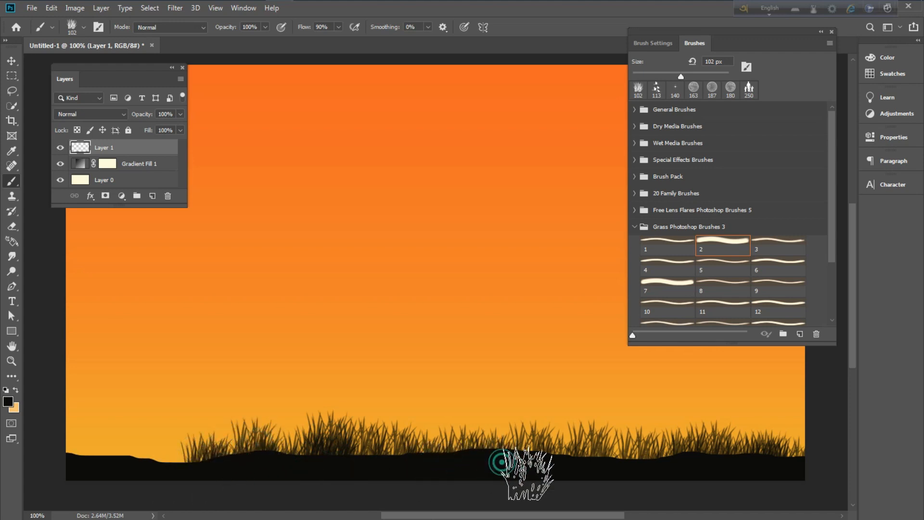
pyautogui.moveTo(198, 480); pyautogui.dragTo(109, 470)
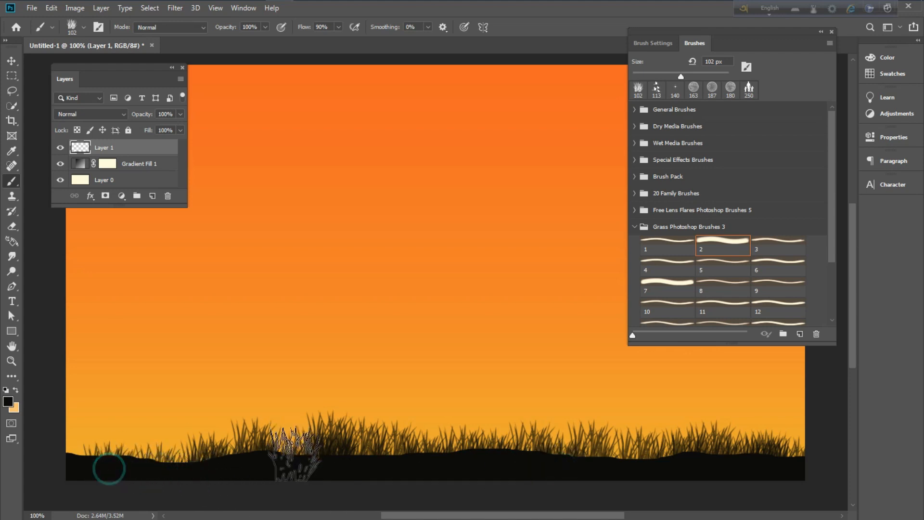
pyautogui.moveTo(67, 469)
pyautogui.mouseDown()
pyautogui.moveTo(124, 477)
pyautogui.moveTo(191, 470)
pyautogui.moveTo(196, 488)
pyautogui.mouseUp()
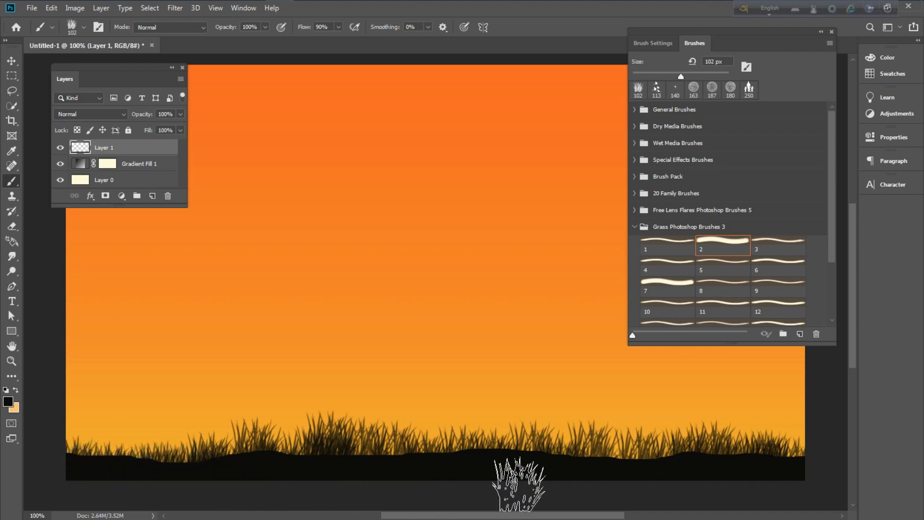
# - Thicken the base of the grass with more brush strokes across the whole width of the ground
pyautogui.moveTo(624, 469); pyautogui.dragTo(660, 474)
pyautogui.click(786, 467)
pyautogui.click(619, 481)
pyautogui.click(594, 466)
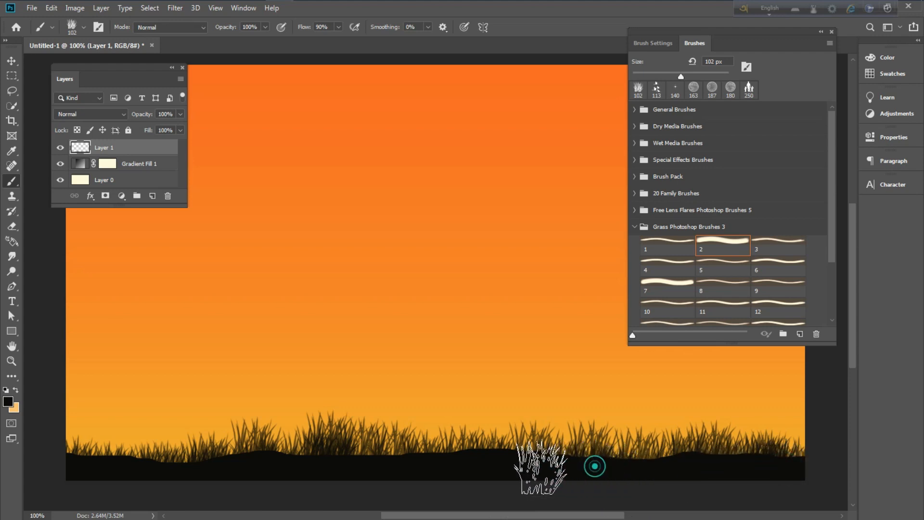
pyautogui.click(488, 466)
pyautogui.click(450, 462)
pyautogui.click(428, 454)
pyautogui.click(368, 462)
pyautogui.click(284, 462)
pyautogui.moveTo(247, 468); pyautogui.dragTo(81, 466)
pyautogui.click(81, 466)
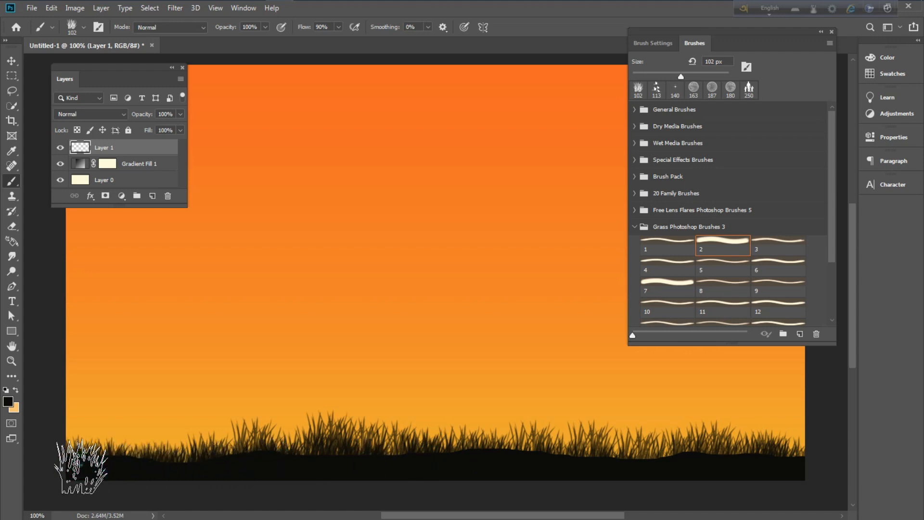
pyautogui.click(608, 475)
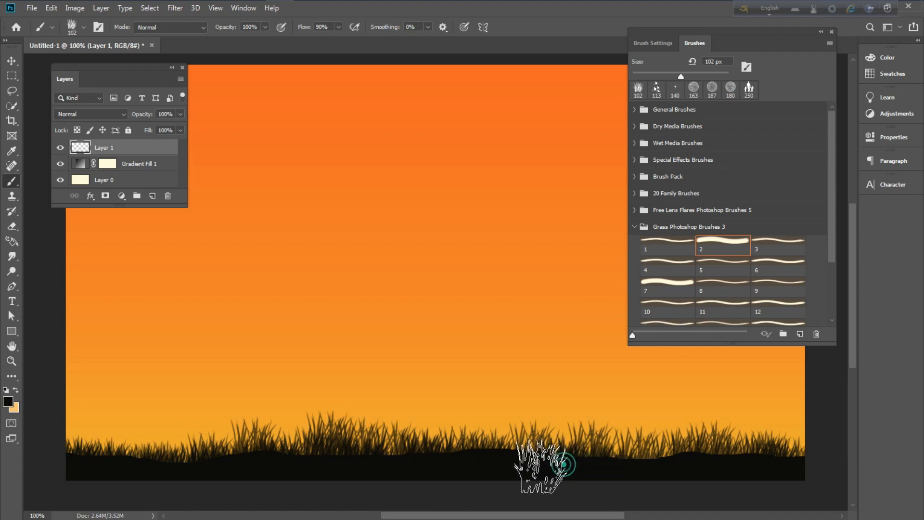
pyautogui.click(493, 463)
pyautogui.click(409, 467)
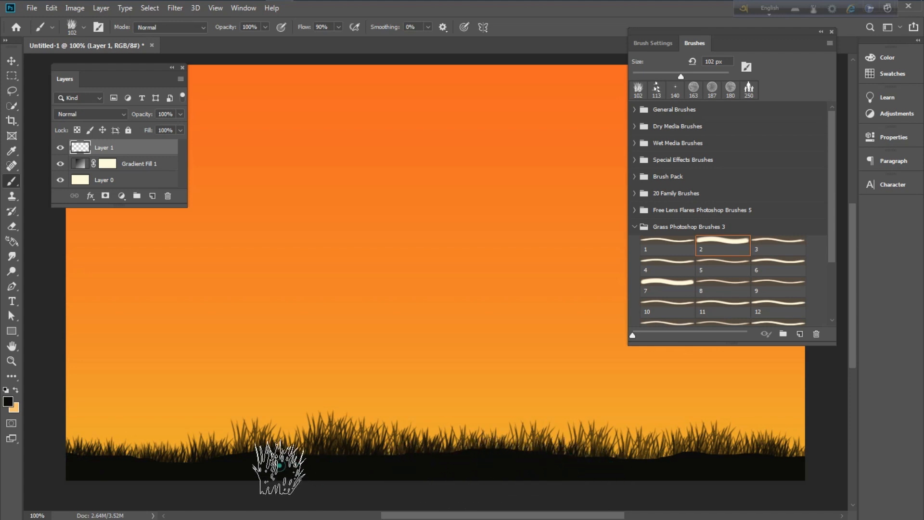
pyautogui.click(173, 468)
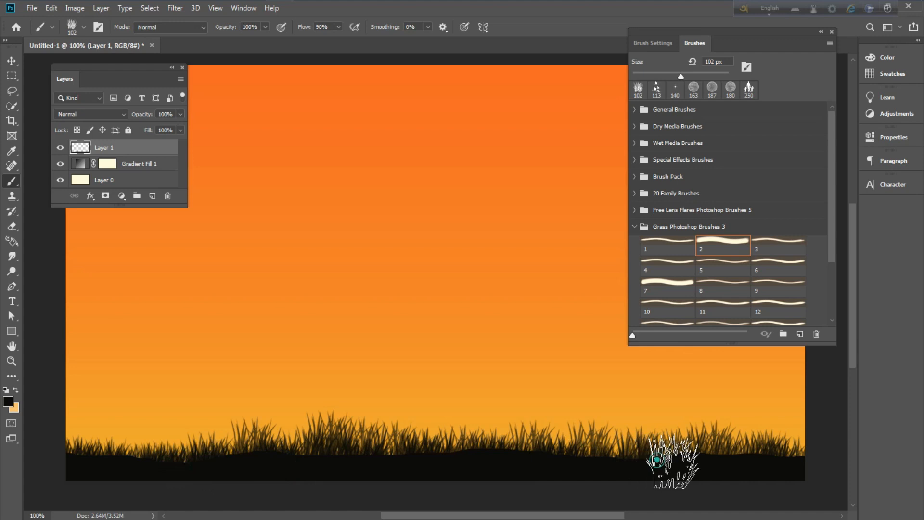
pyautogui.click(608, 467)
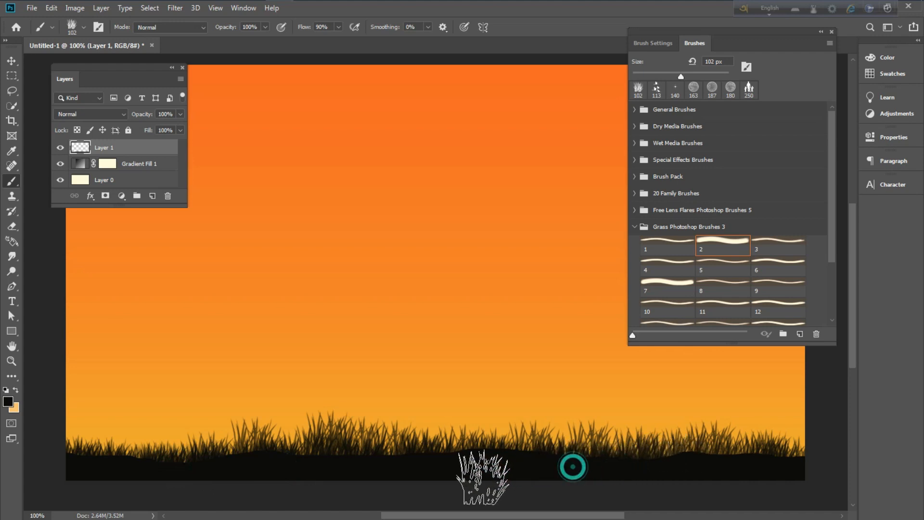
pyautogui.click(522, 463)
pyautogui.click(753, 464)
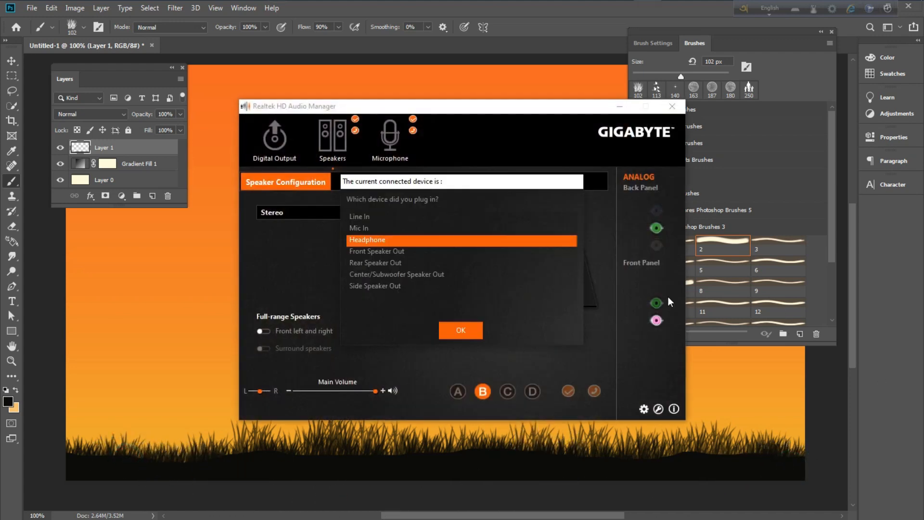
# - Accept Headphone as the plugged-in device in Realtek HD Audio Manager and close its window
pyautogui.click(461, 332)
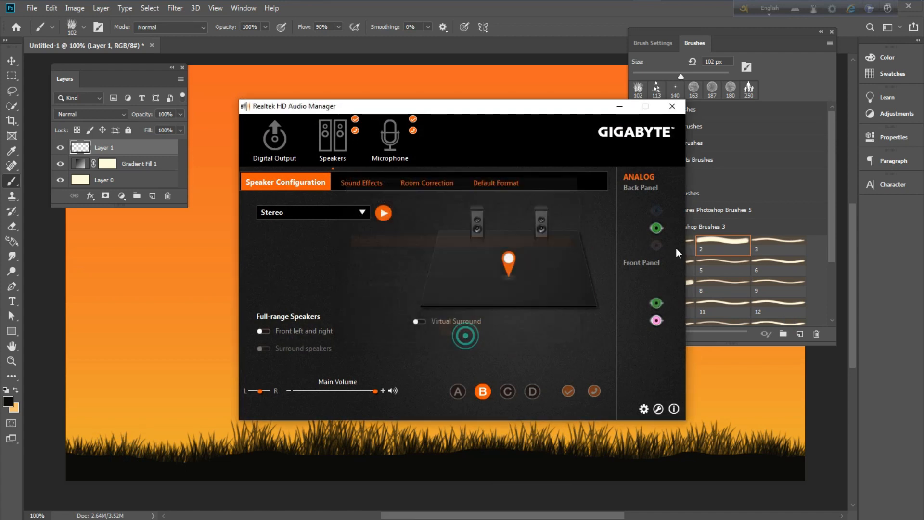
pyautogui.click(672, 106)
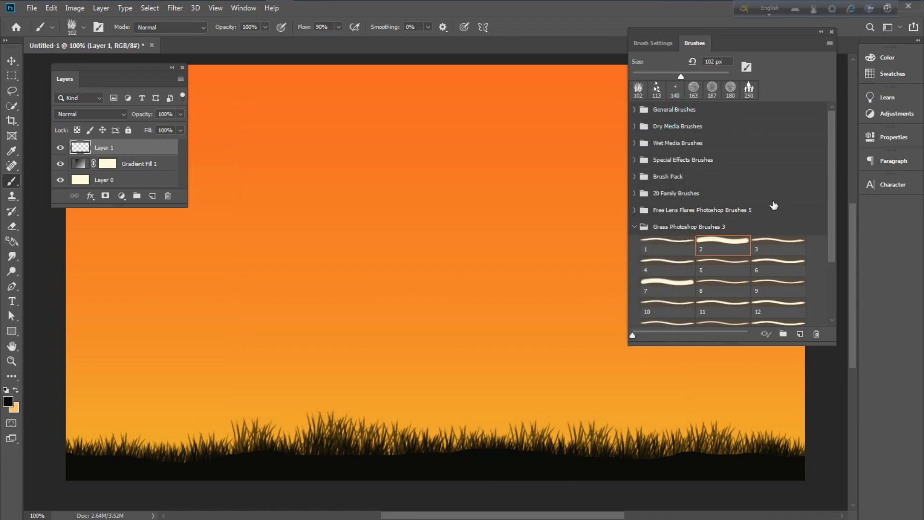
# - Collapse the Grass Photoshop Brushes 3 group and expand the 20 Family Brushes group
pyautogui.click(634, 227)
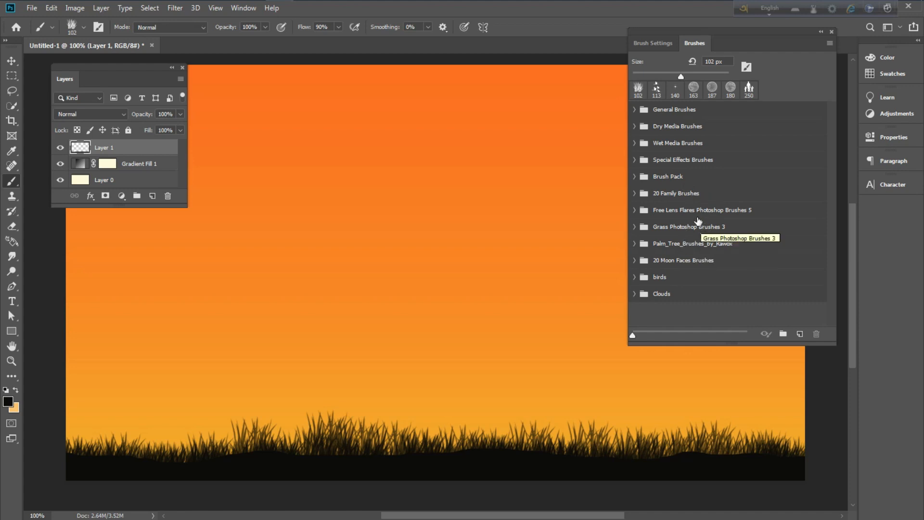
pyautogui.scroll(-1, 688, 236)
pyautogui.scroll(1, 689, 234)
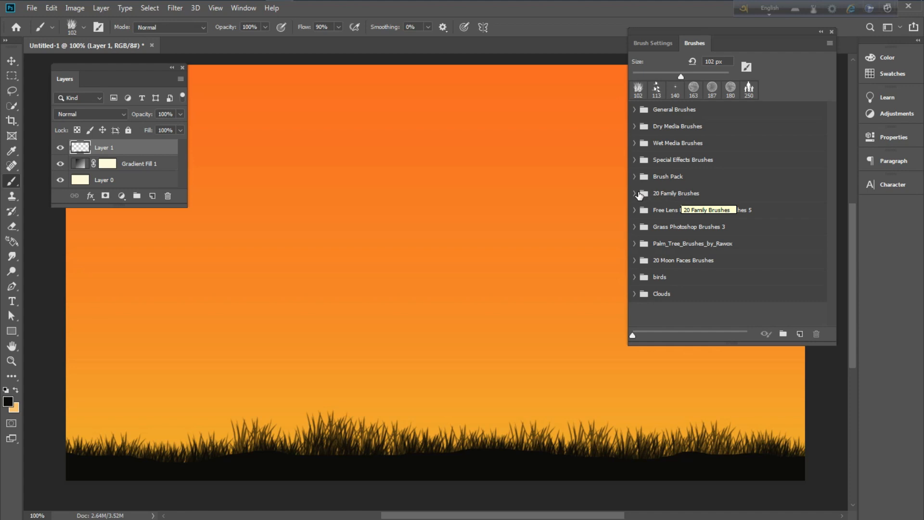
pyautogui.click(635, 194)
# - Preview the Family 5, 6, 8, 1, 14, 13 and 7 brushes at reduced sizes over the canvas to compare their silhouettes
pyautogui.click(719, 229)
pyautogui.moveTo(725, 76); pyautogui.dragTo(693, 76)
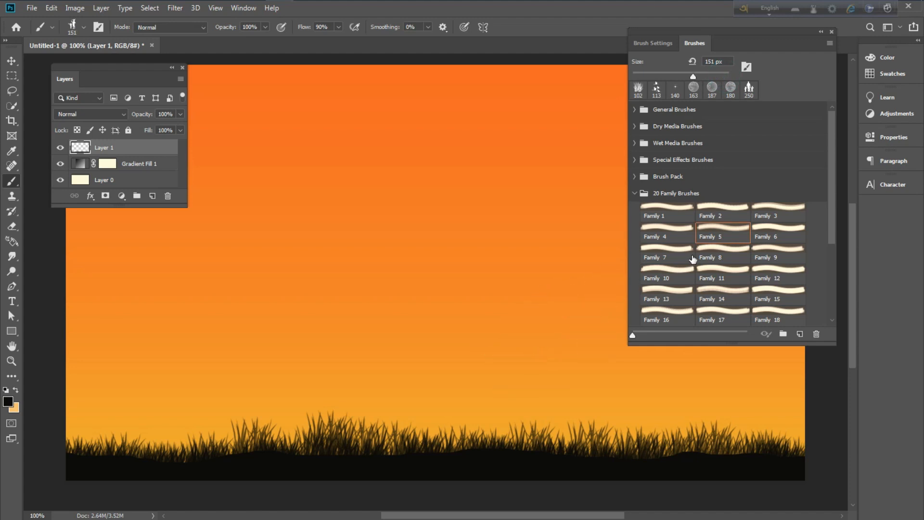
pyautogui.click(765, 228)
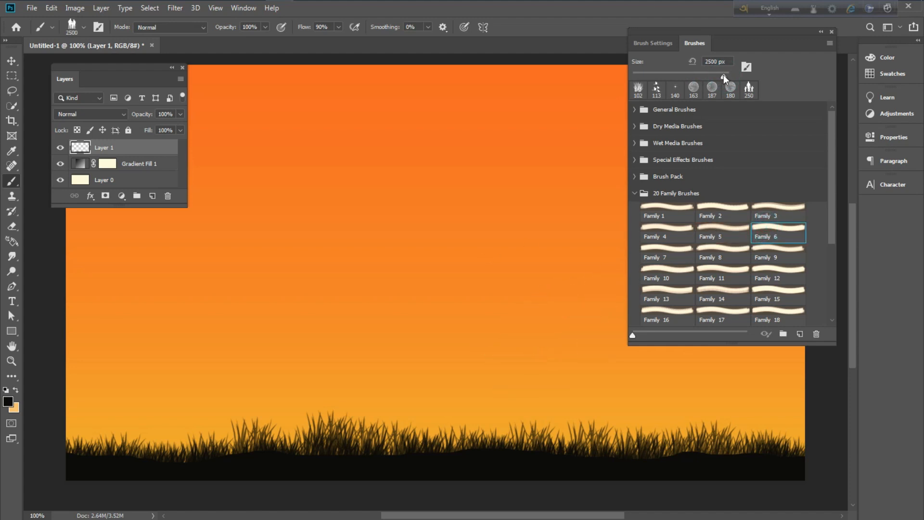
pyautogui.moveTo(707, 77); pyautogui.dragTo(698, 76)
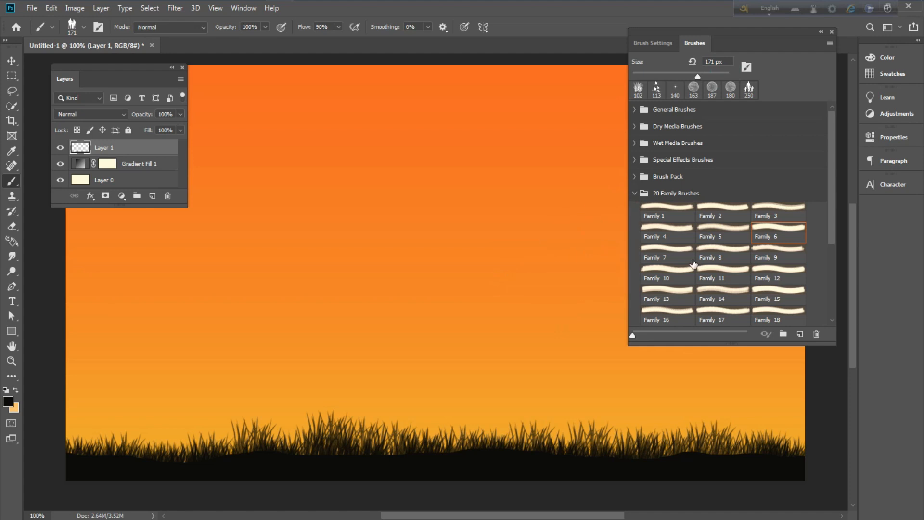
pyautogui.click(711, 250)
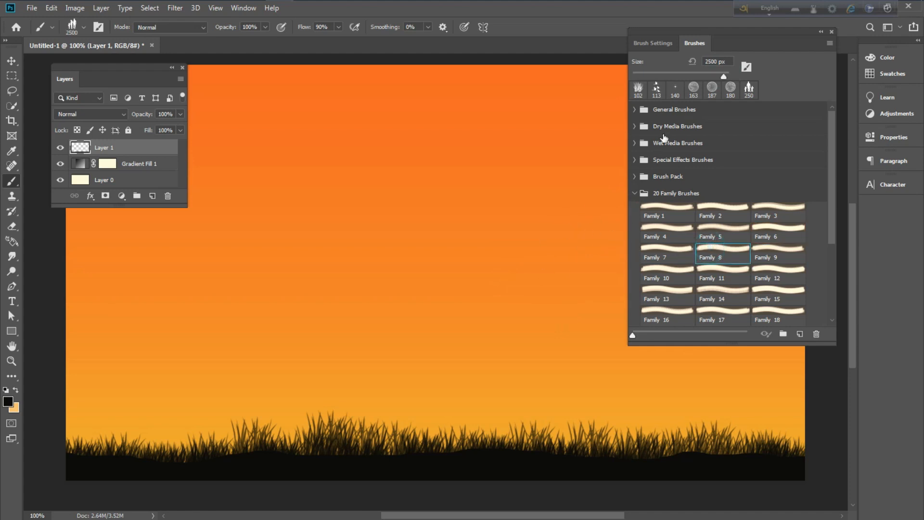
pyautogui.moveTo(726, 76); pyautogui.dragTo(701, 76)
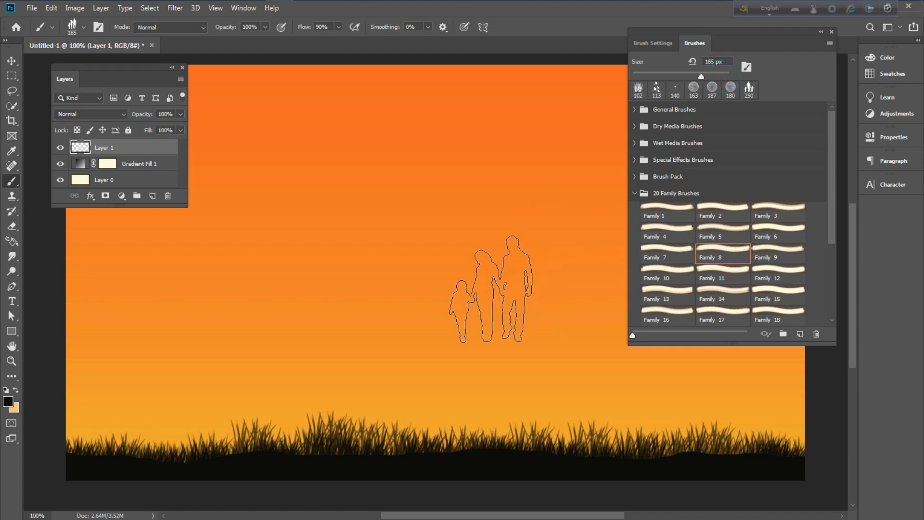
pyautogui.click(677, 208)
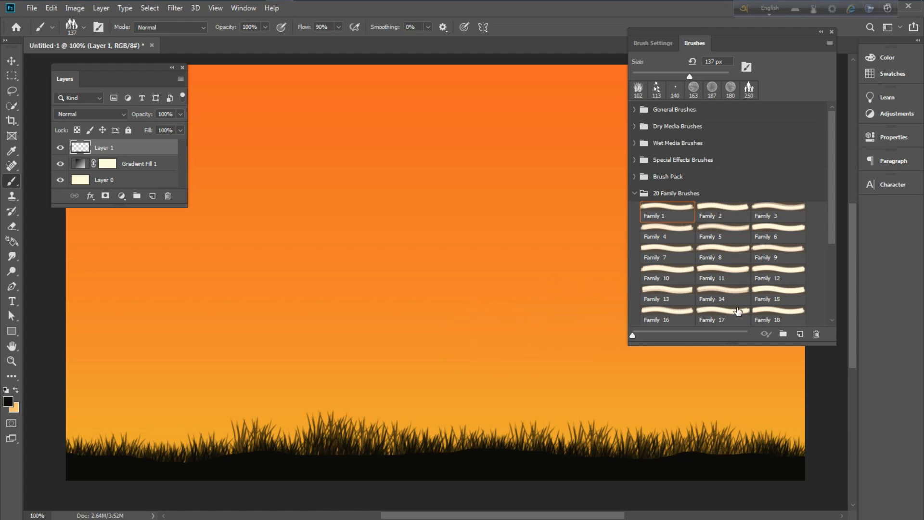
pyautogui.click(728, 295)
pyautogui.click(724, 289)
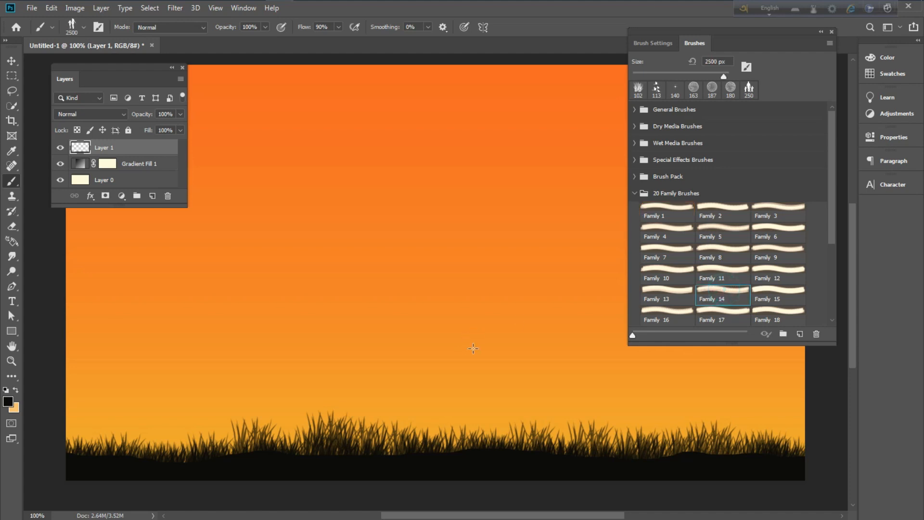
pyautogui.moveTo(711, 81); pyautogui.dragTo(701, 77)
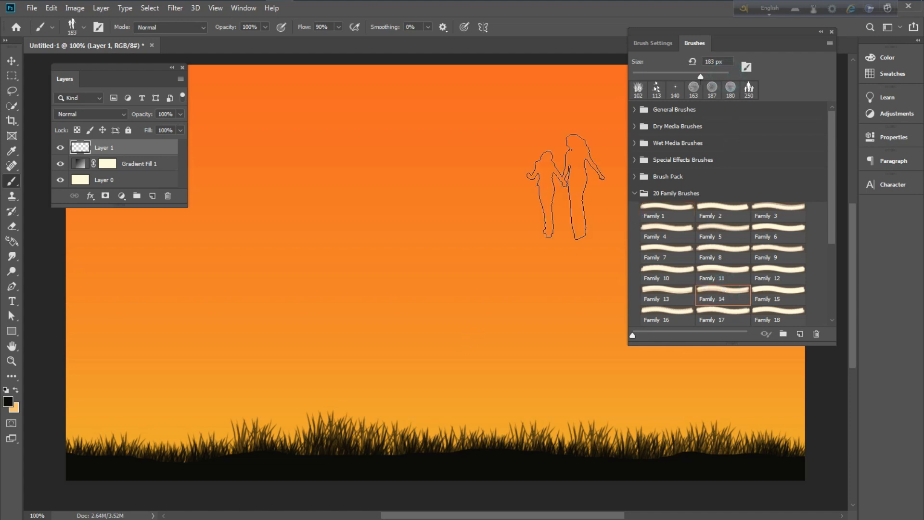
pyautogui.click(659, 291)
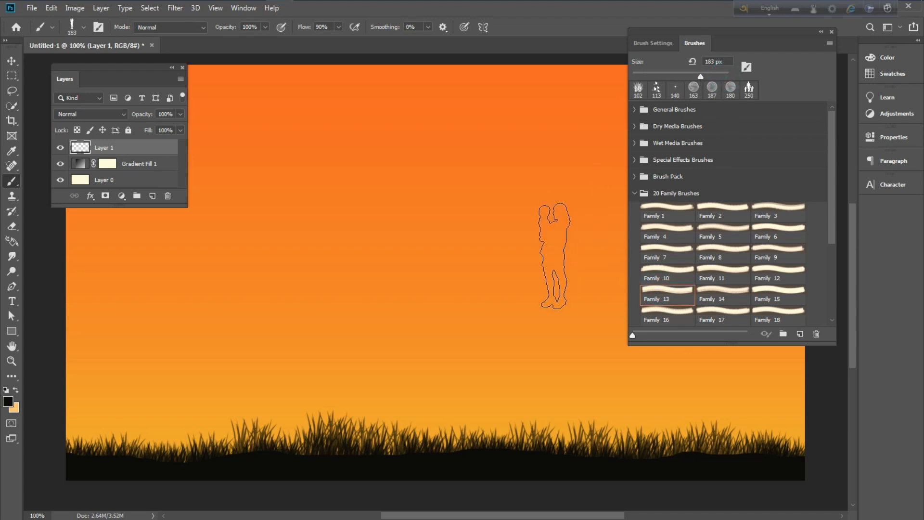
pyautogui.click(667, 247)
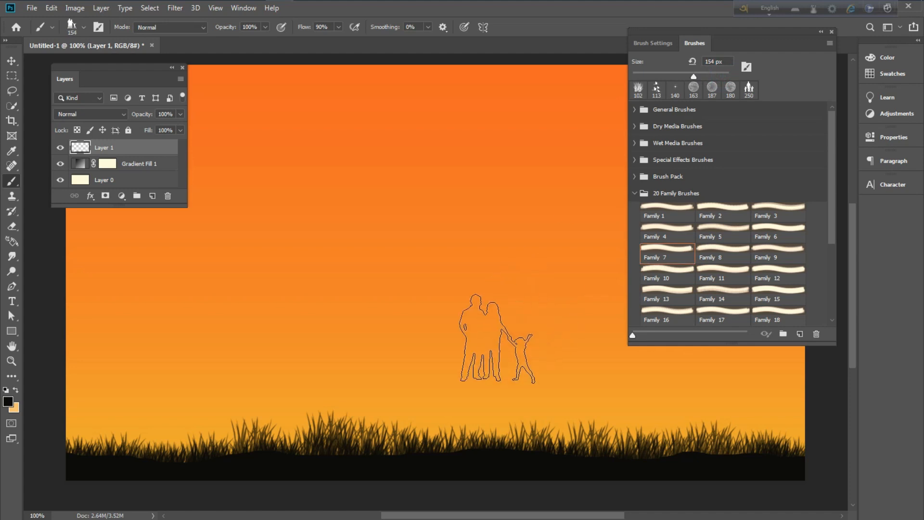
# - Stamp the Family 8 silhouette at 257 px just left of the canvas center, with its feet in the grass
pyautogui.click(721, 254)
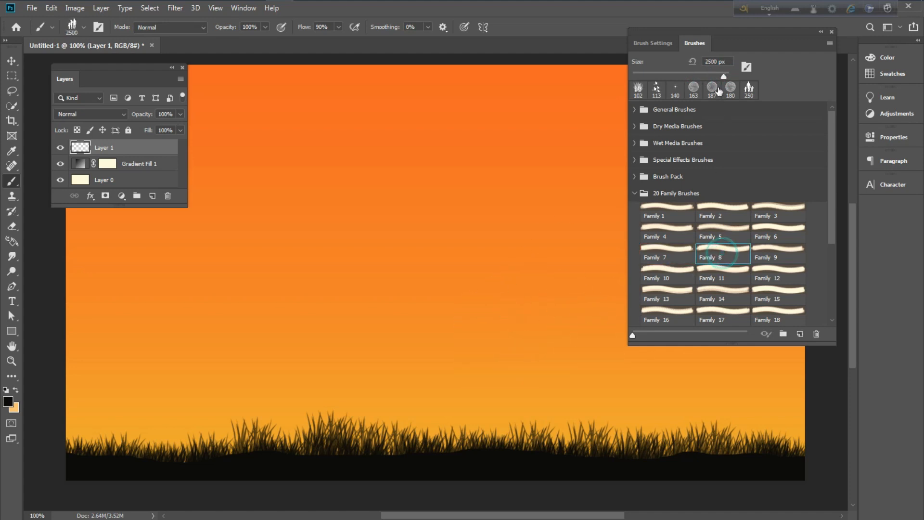
pyautogui.moveTo(716, 79); pyautogui.dragTo(713, 77)
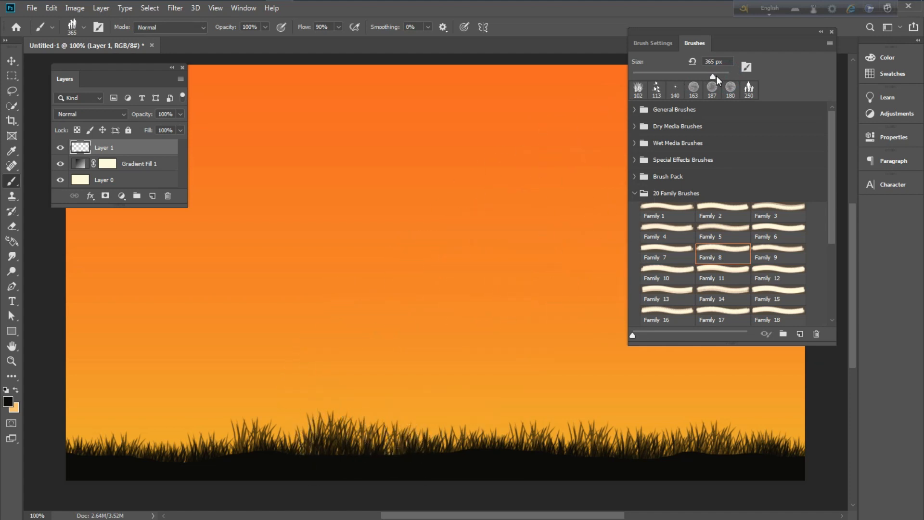
pyautogui.moveTo(709, 79); pyautogui.dragTo(707, 77)
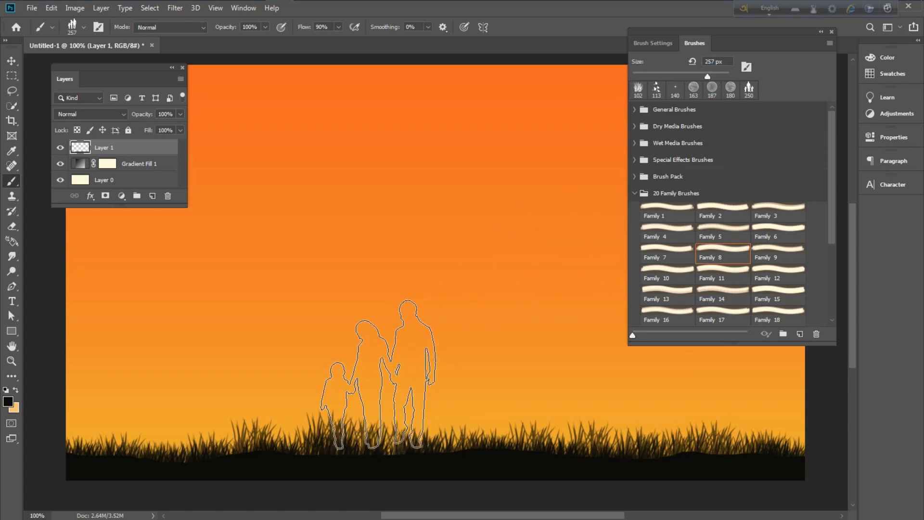
pyautogui.click(378, 378)
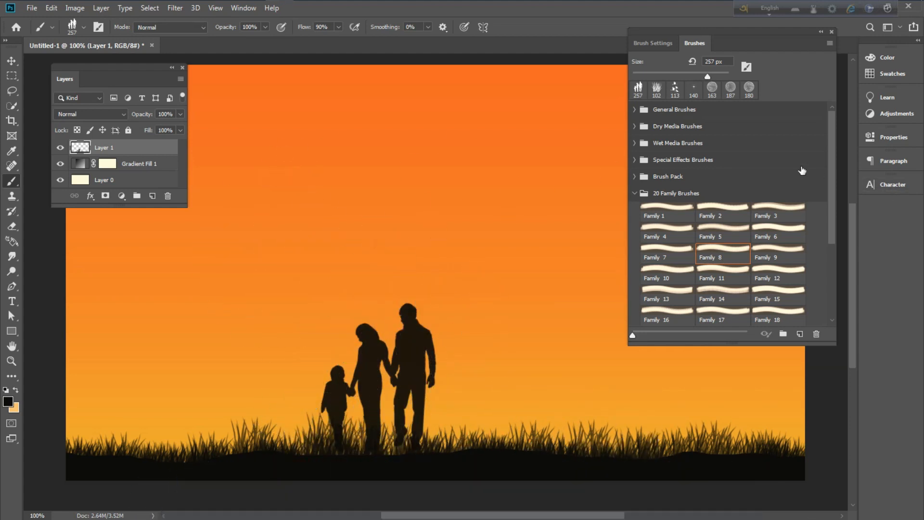
# - Stamp a Palm 2 tree from the palm tree brush group at 600 px on the ground just right of the family
pyautogui.click(635, 194)
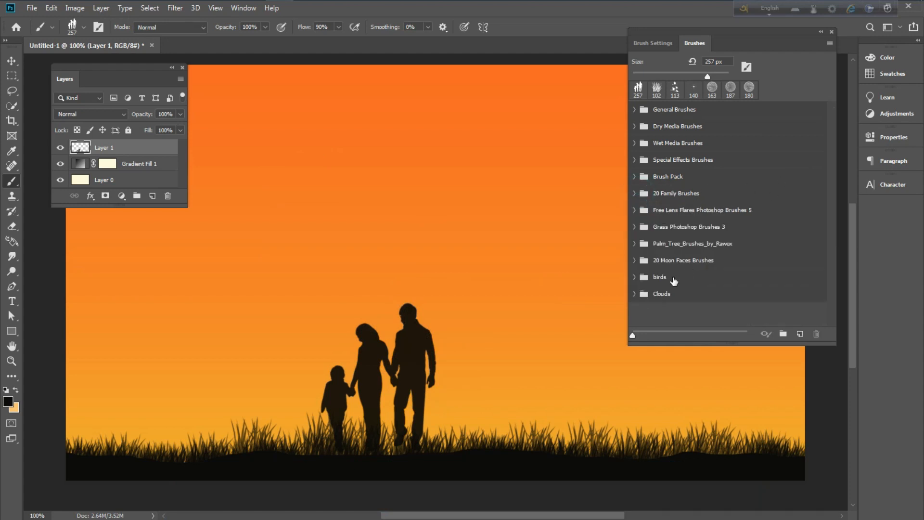
pyautogui.click(633, 243)
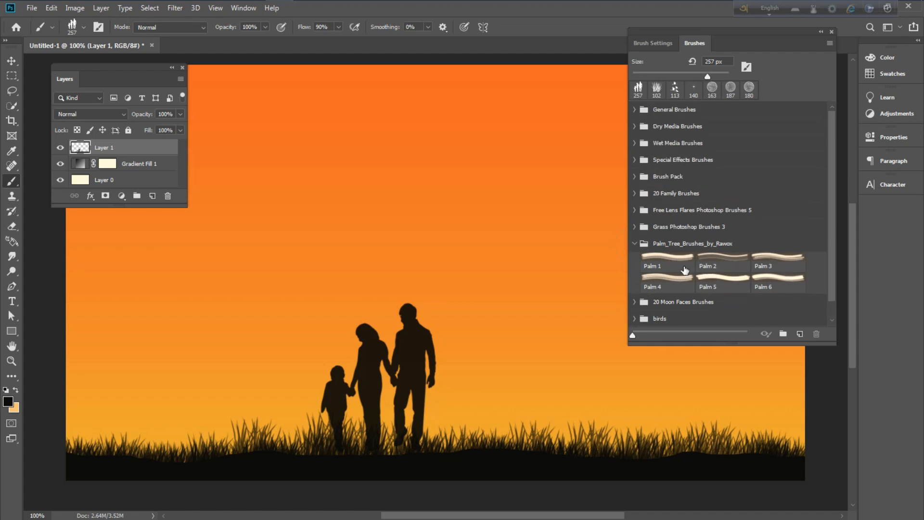
pyautogui.click(662, 262)
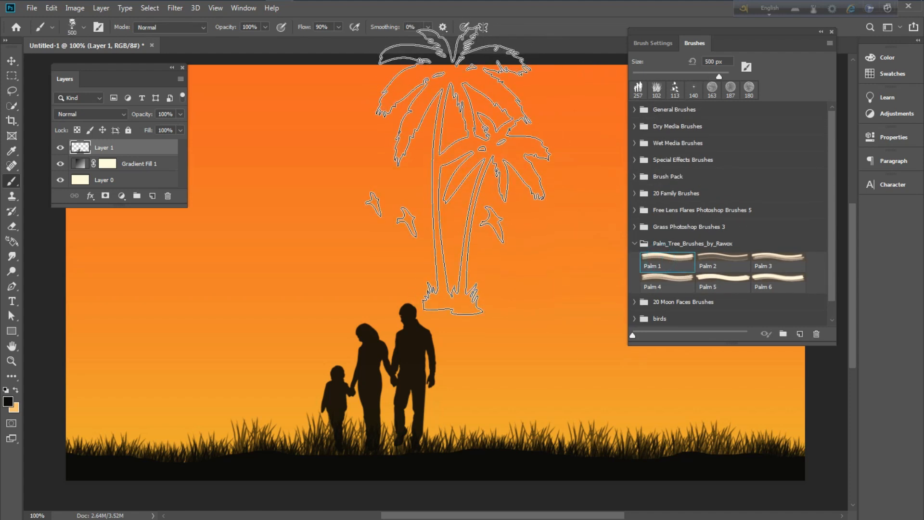
pyautogui.click(725, 260)
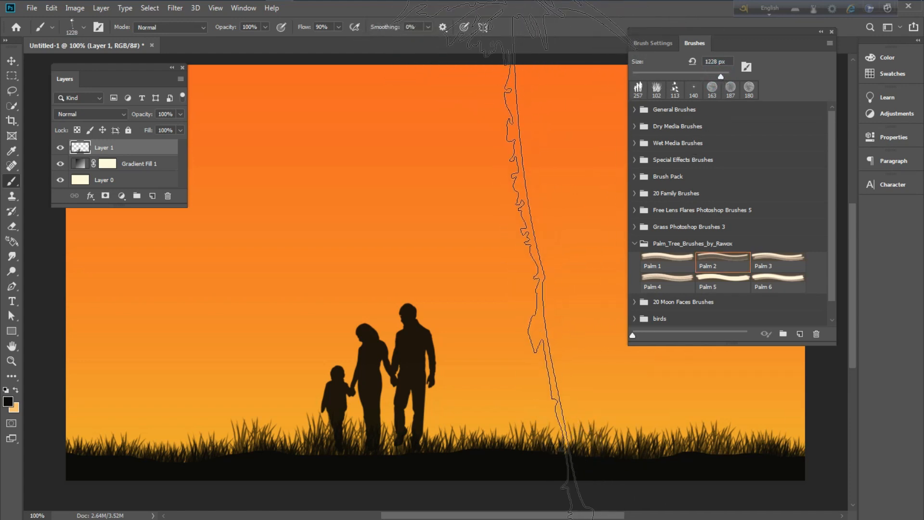
pyautogui.press('[')
pyautogui.press('[')
pyautogui.press('[')
pyautogui.press('[')
pyautogui.press('[')
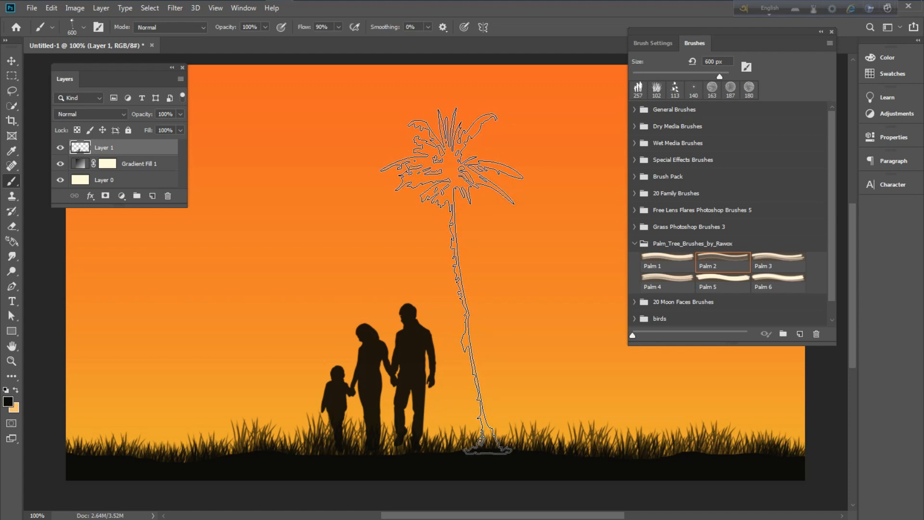
pyautogui.click(452, 281)
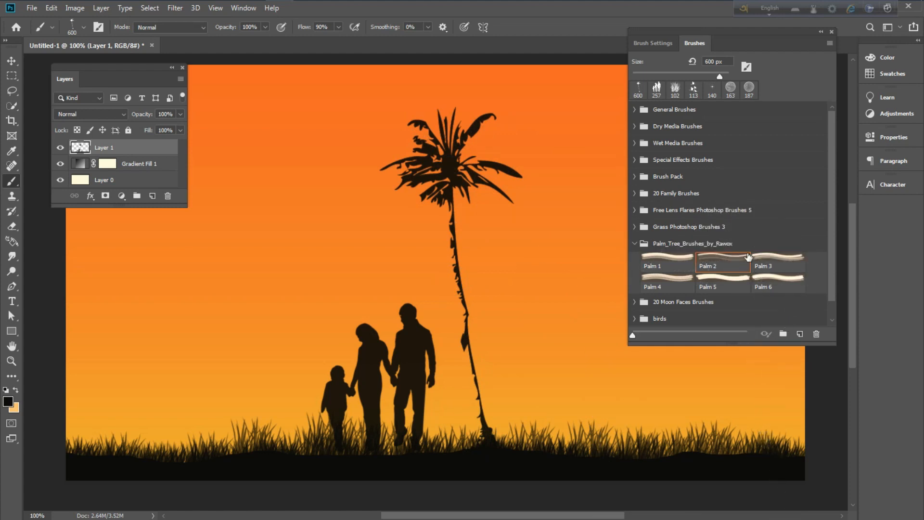
# - Preview the Palm 1 to Palm 6 brushes over the canvas to compare shapes for a second palm
pyautogui.click(774, 263)
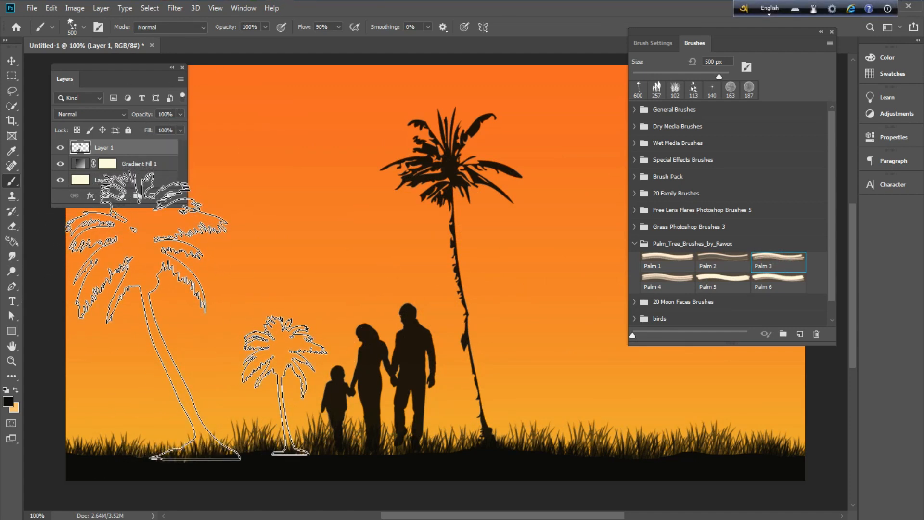
pyautogui.click(678, 280)
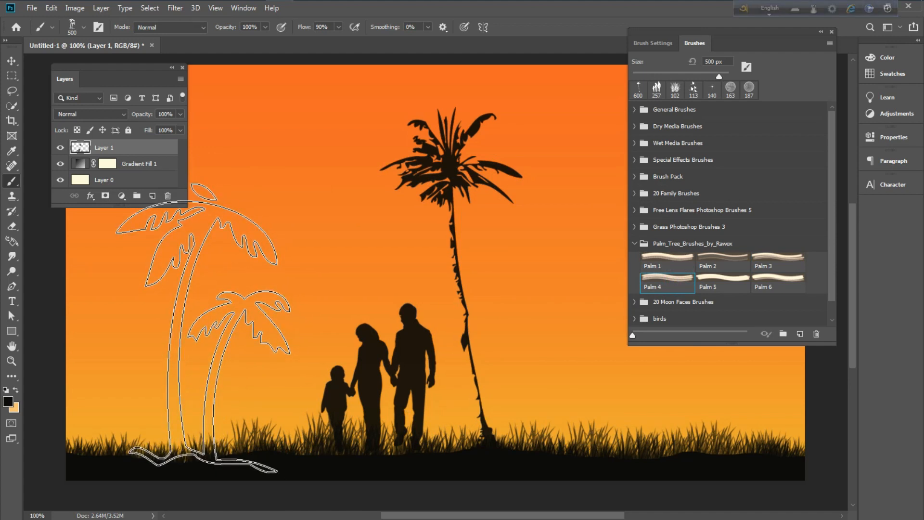
pyautogui.press(']')
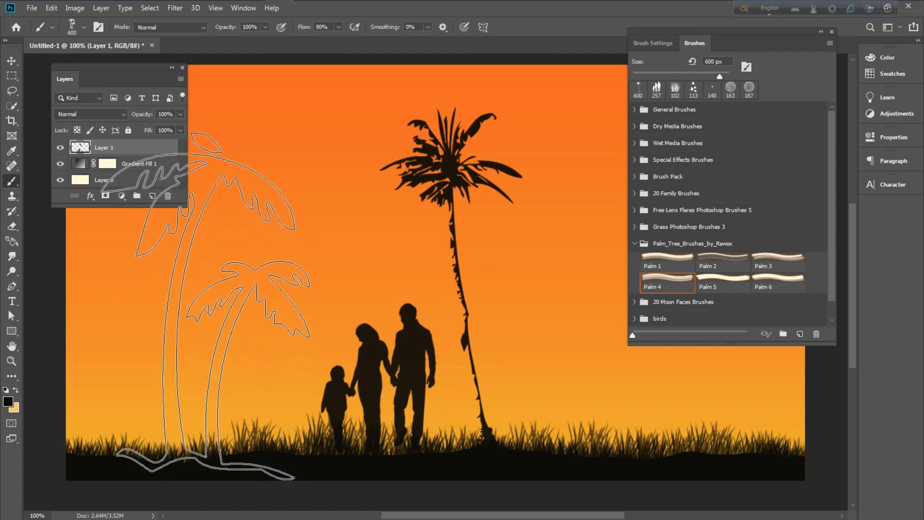
pyautogui.click(730, 278)
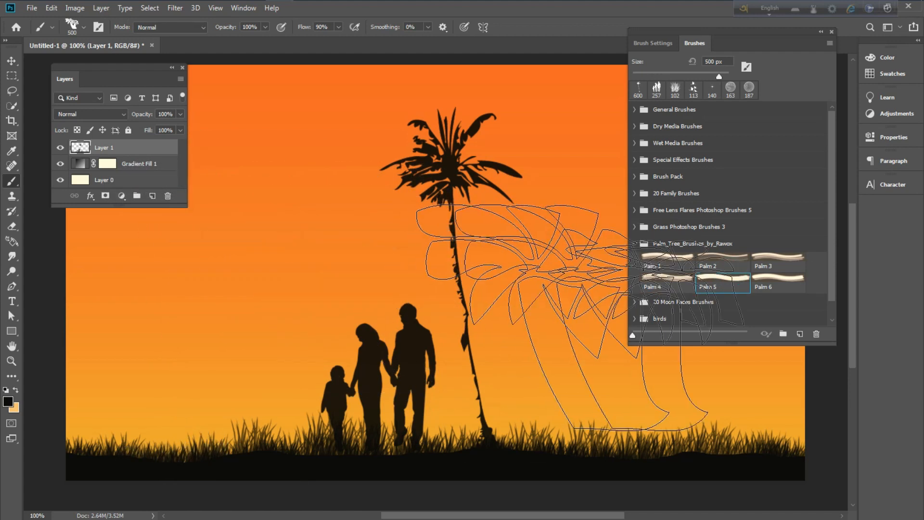
pyautogui.click(763, 288)
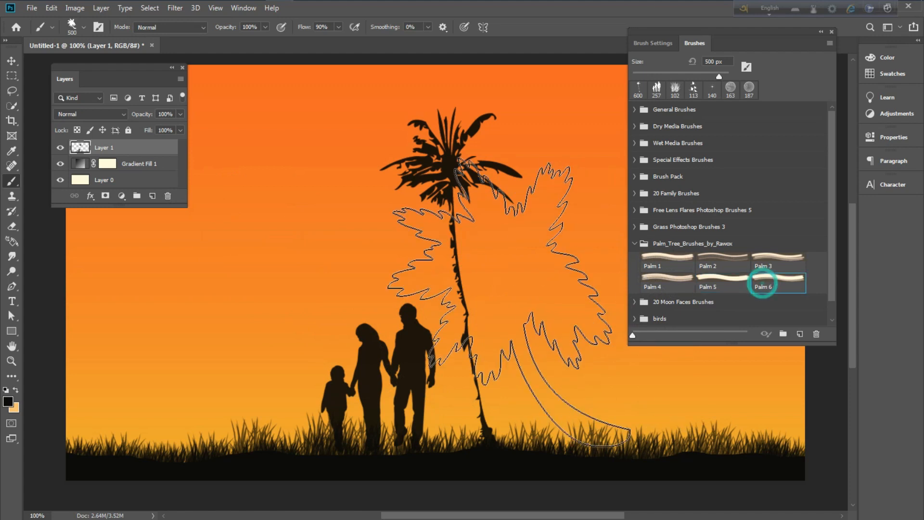
pyautogui.click(666, 258)
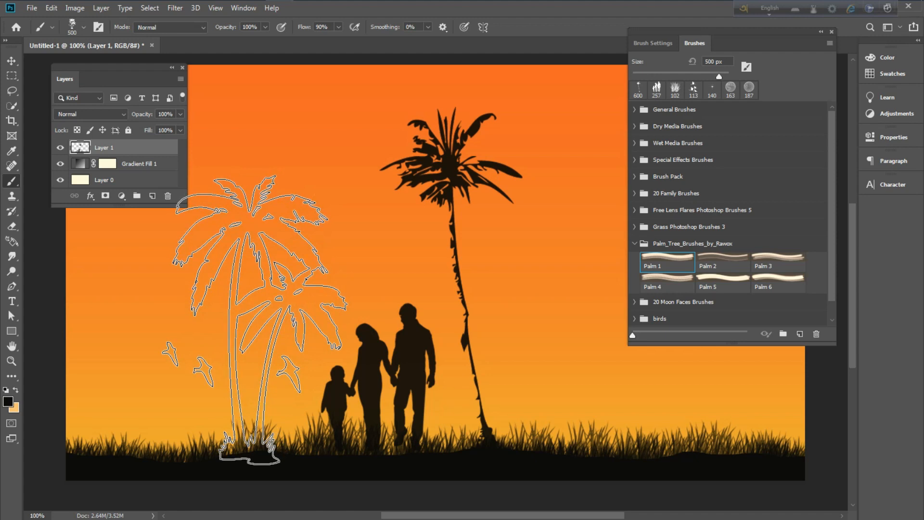
pyautogui.click(715, 288)
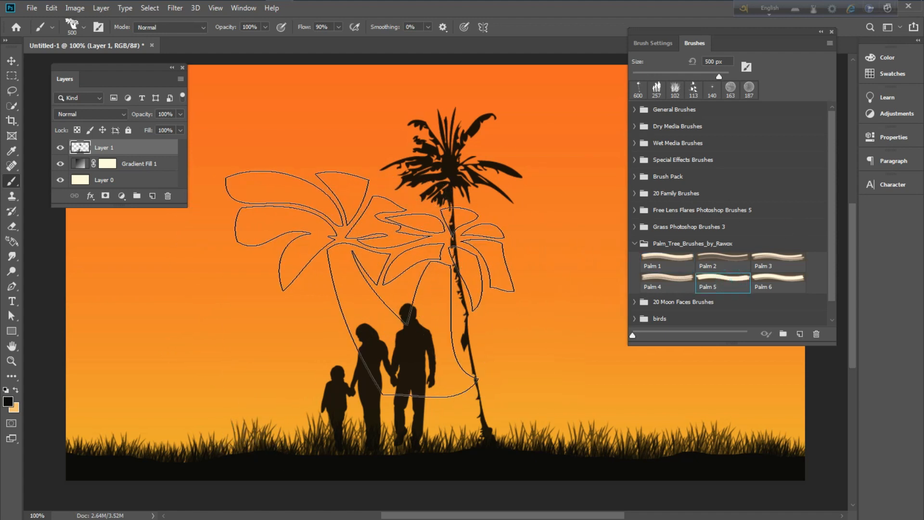
pyautogui.click(739, 262)
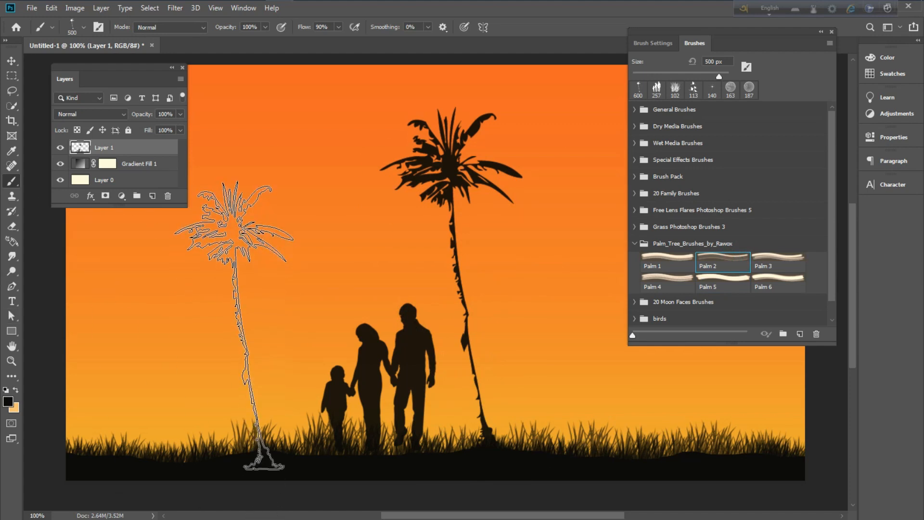
pyautogui.click(664, 255)
pyautogui.click(767, 256)
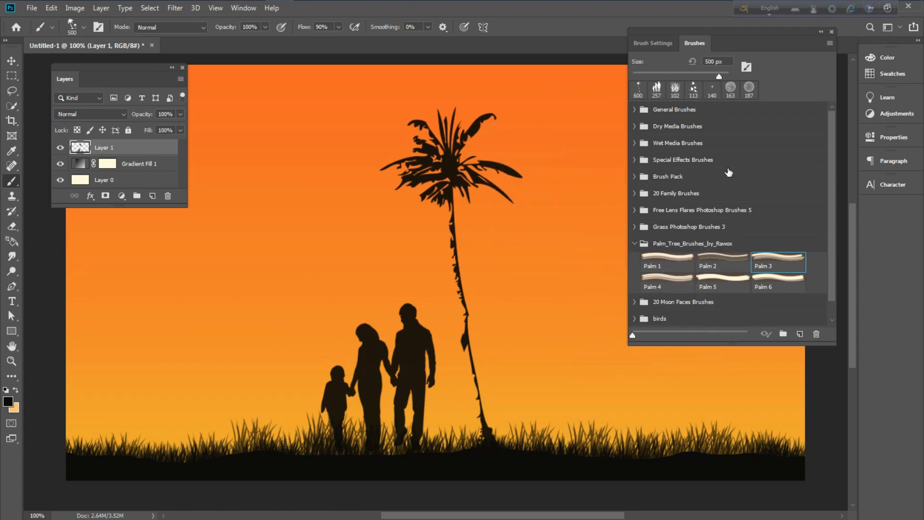
# - Stamp the Palm 4 pair of trees at 500 px on the ground left of the family
pyautogui.click(675, 282)
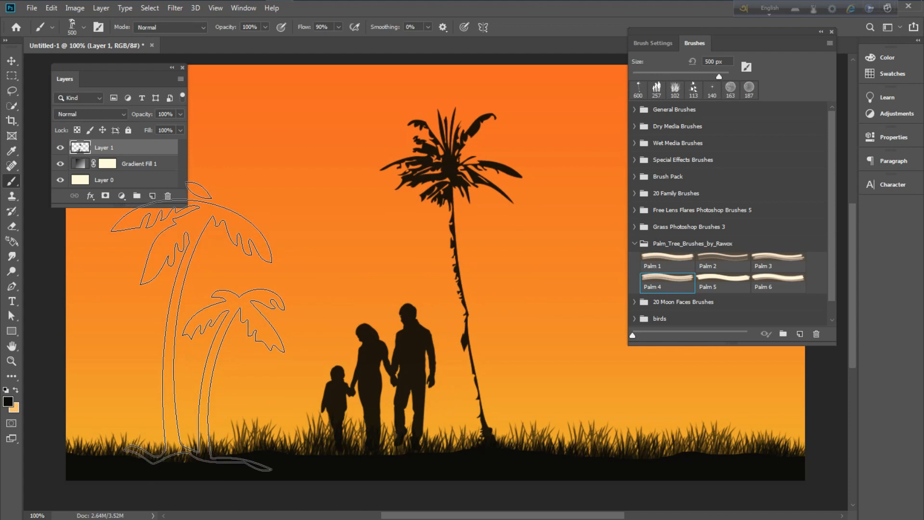
pyautogui.click(198, 327)
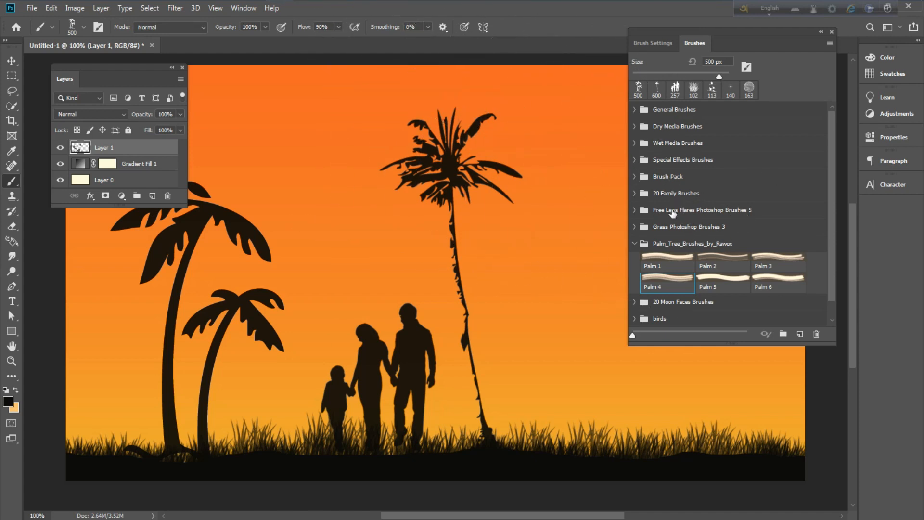
# - Preview the Moon Face 2, 3, 5 and 4 brushes from the moon faces group over the sky to compare their textures
pyautogui.click(634, 245)
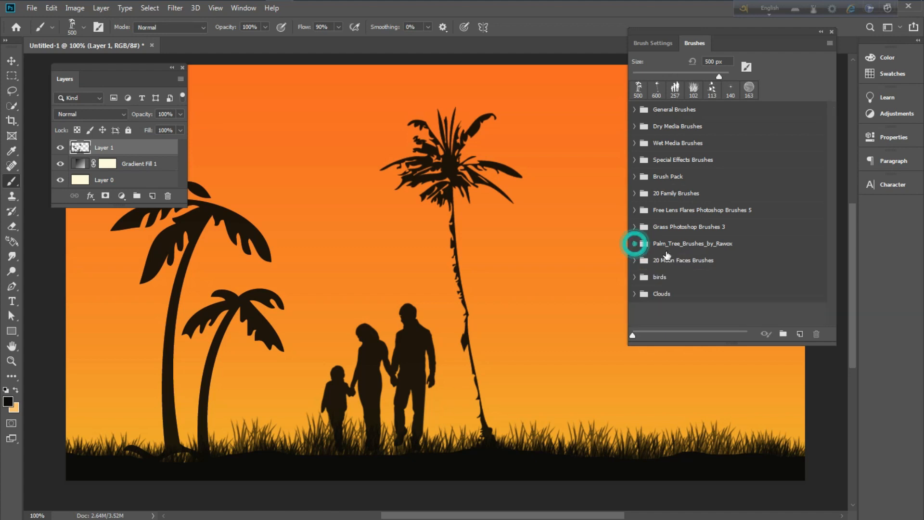
pyautogui.click(634, 260)
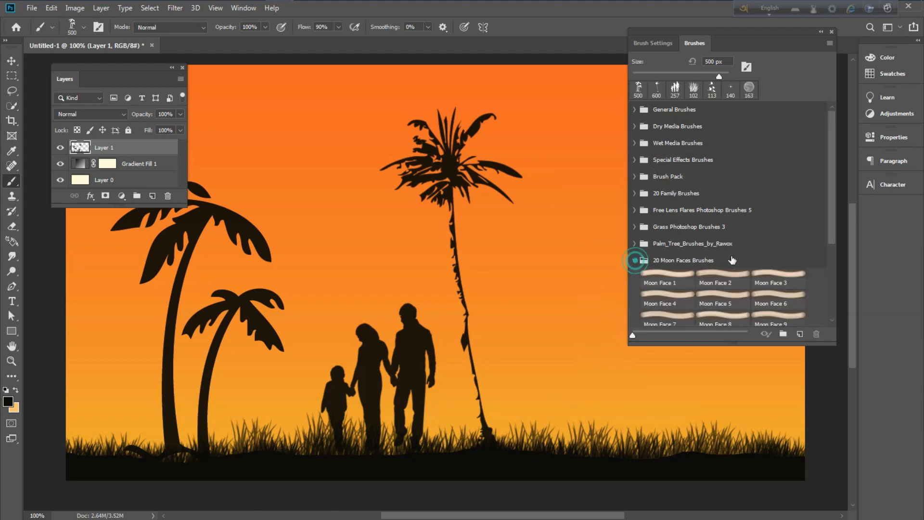
pyautogui.scroll(-1, 731, 260)
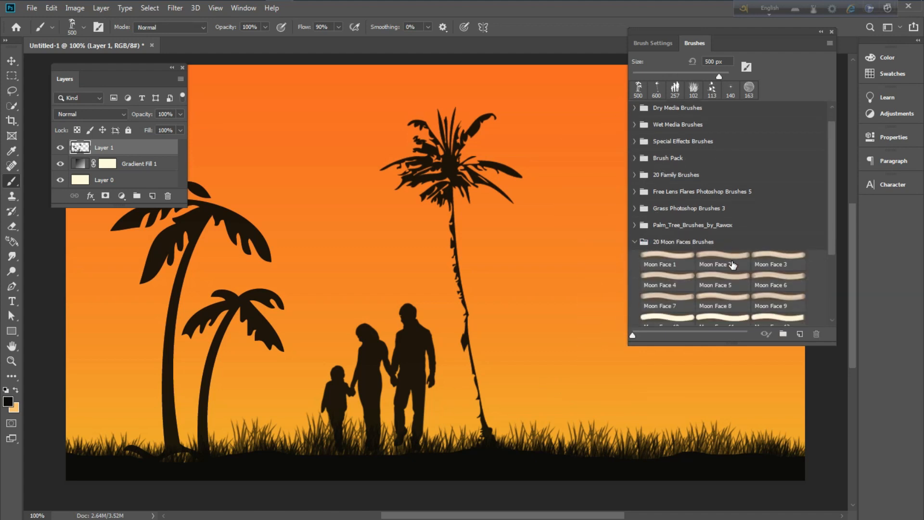
pyautogui.click(732, 260)
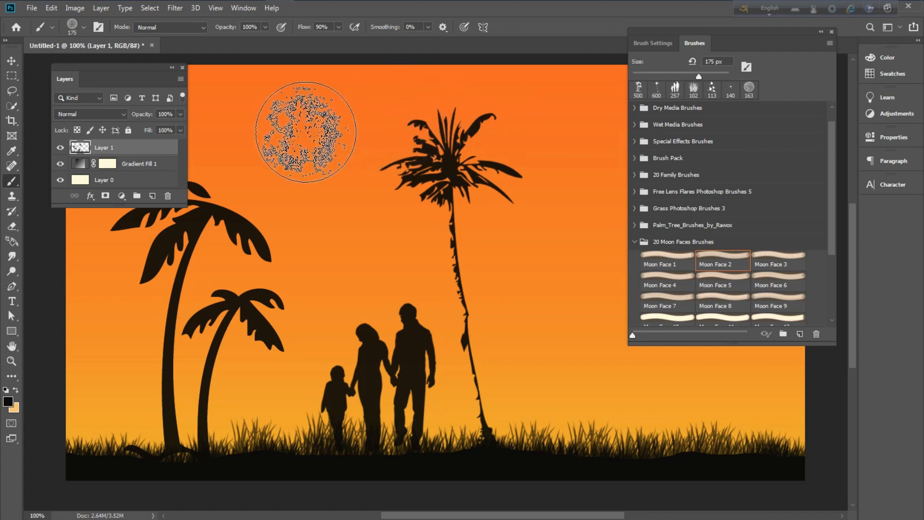
pyautogui.click(787, 257)
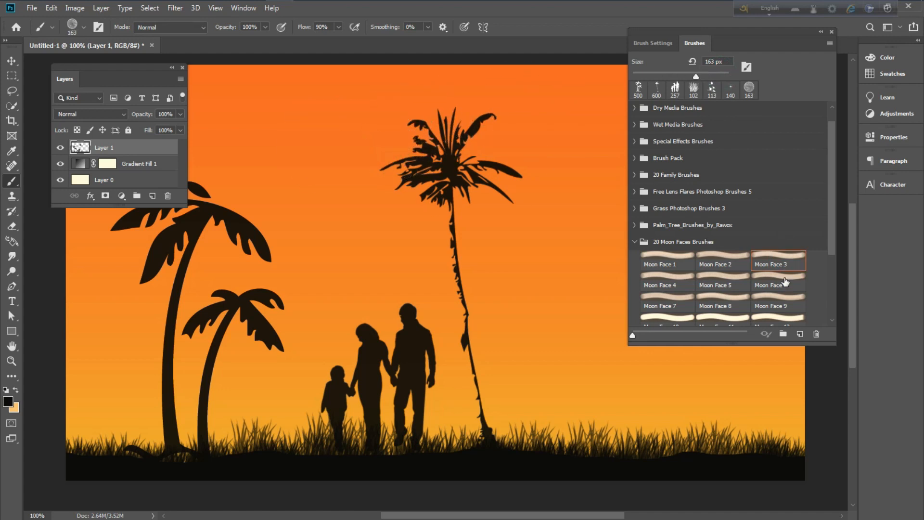
pyautogui.click(732, 278)
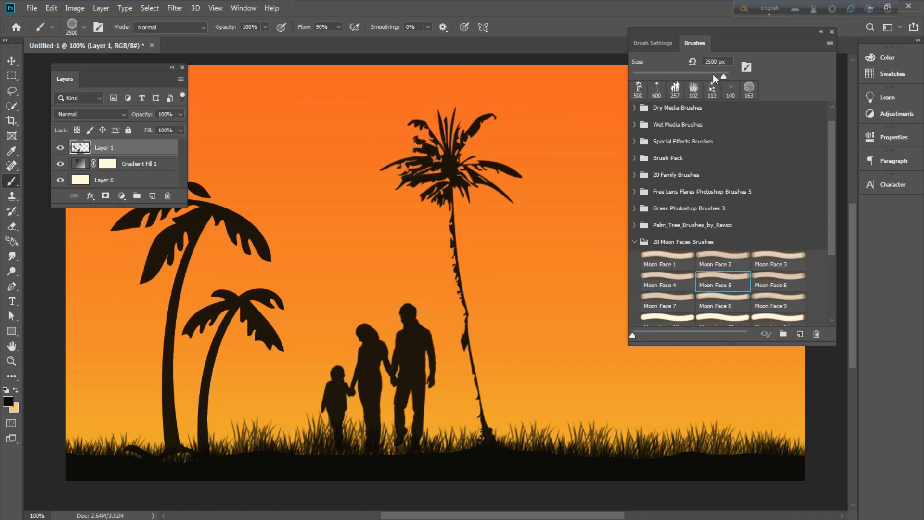
pyautogui.moveTo(703, 81); pyautogui.dragTo(698, 78)
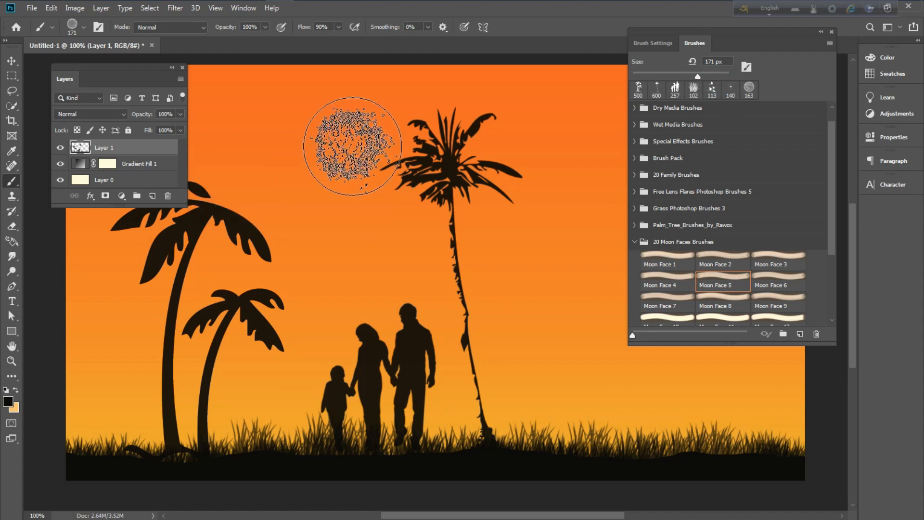
pyautogui.click(653, 275)
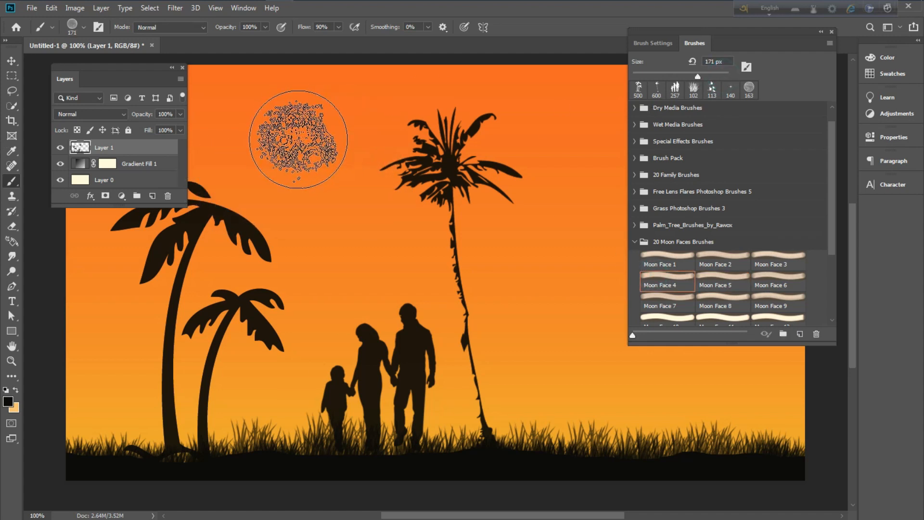
# - Choose the Moon Face 8 brush at 192 px and set the foreground color to white (ffffff)
pyautogui.click(723, 298)
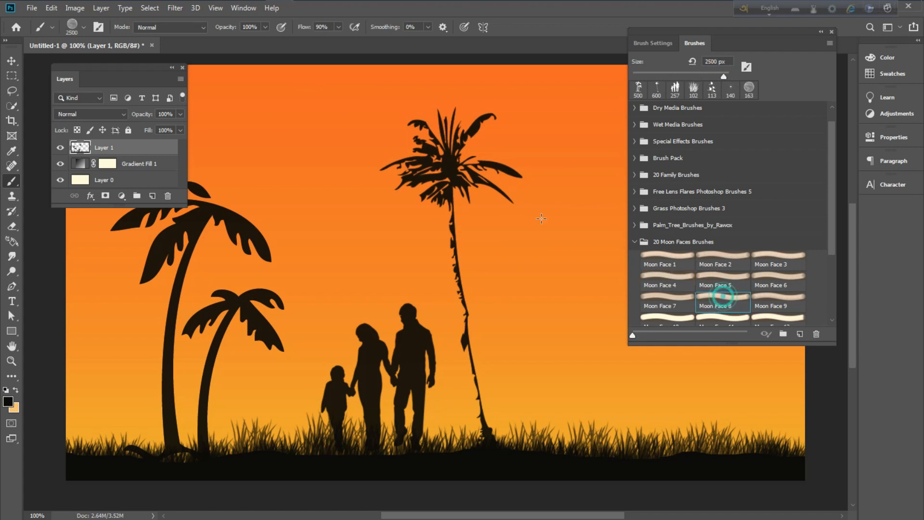
pyautogui.moveTo(716, 78); pyautogui.dragTo(702, 77)
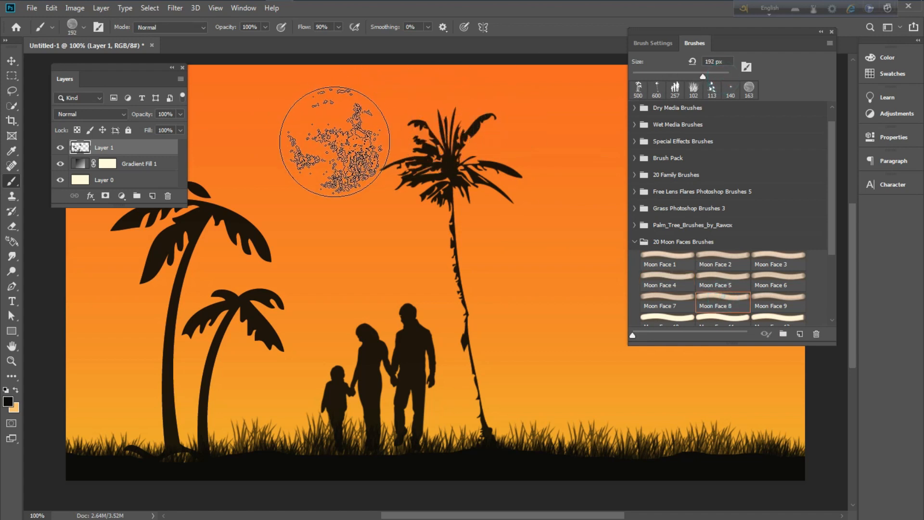
pyautogui.click(10, 402)
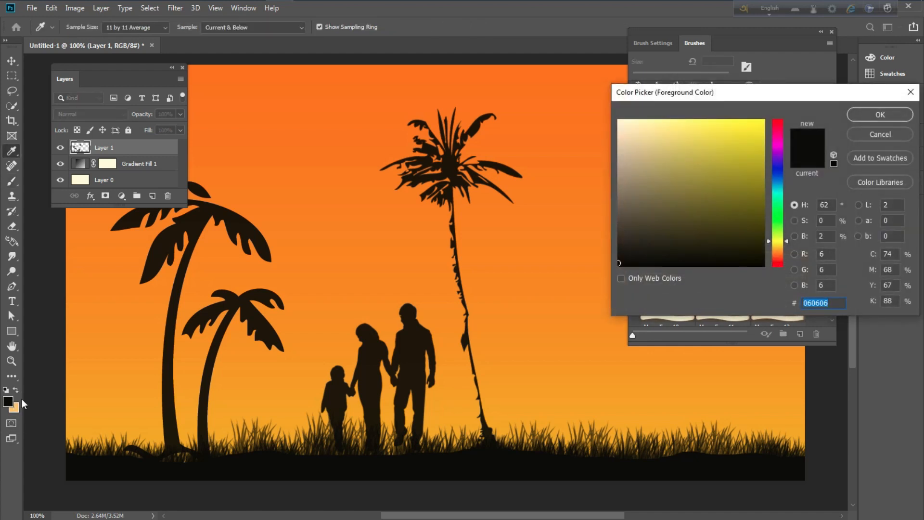
pyautogui.write('ffffff')
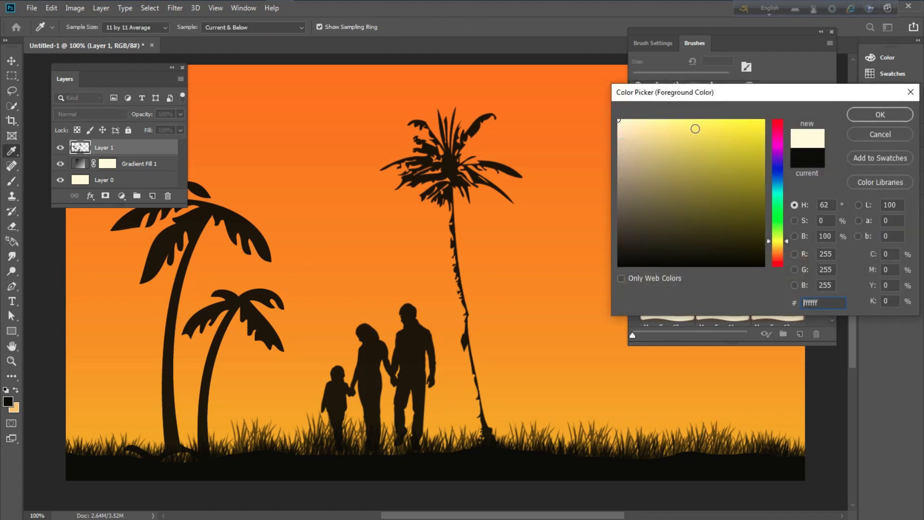
pyautogui.click(879, 116)
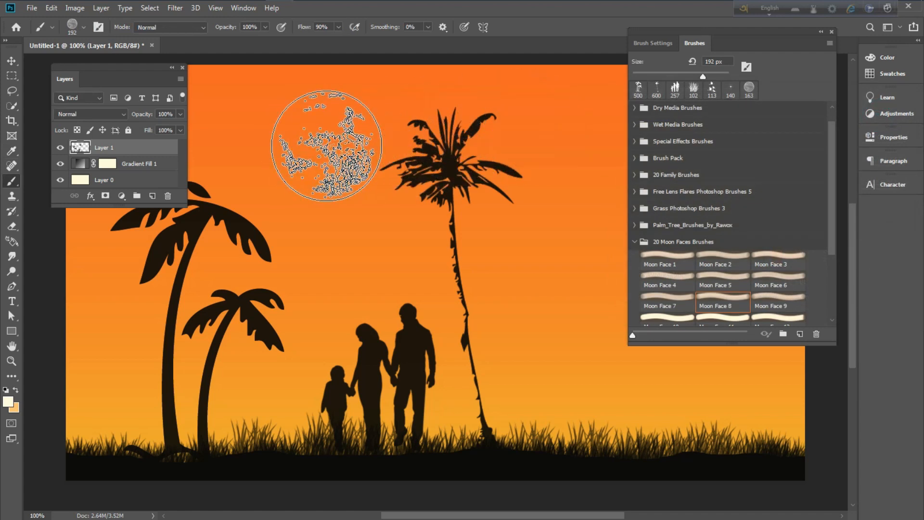
# - Enlarge the moon brush to 250 px and stamp the moon in the upper sky between the palm pair and the tall palm
pyautogui.press(']')
pyautogui.press(']')
pyautogui.press(']')
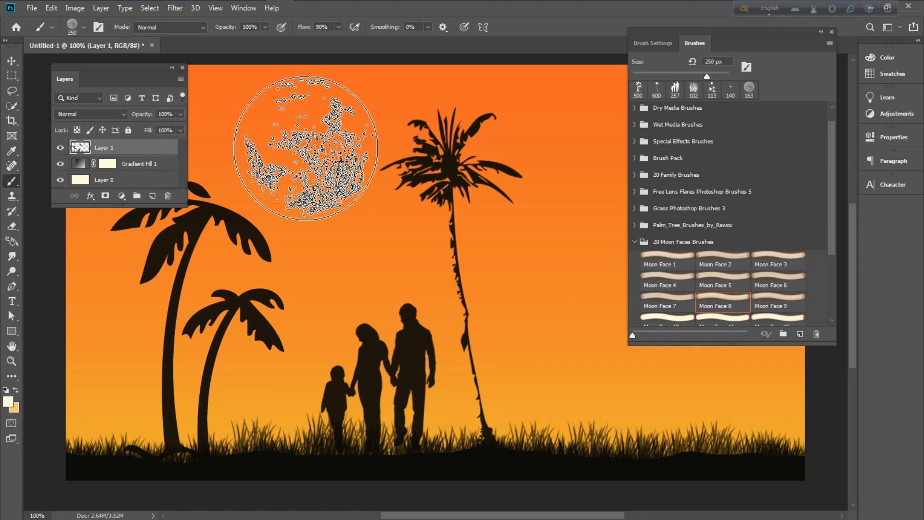
pyautogui.press(']')
pyautogui.press(']')
pyautogui.press('[')
pyautogui.press('[')
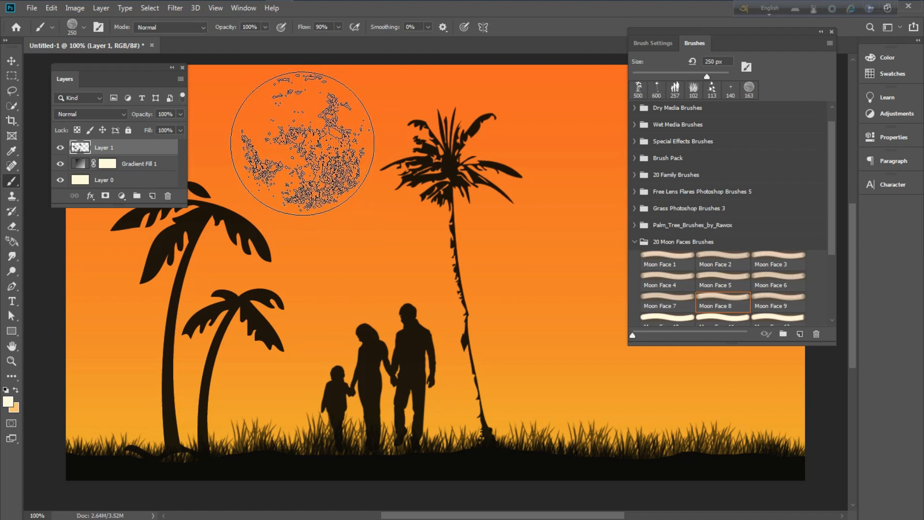
pyautogui.click(301, 145)
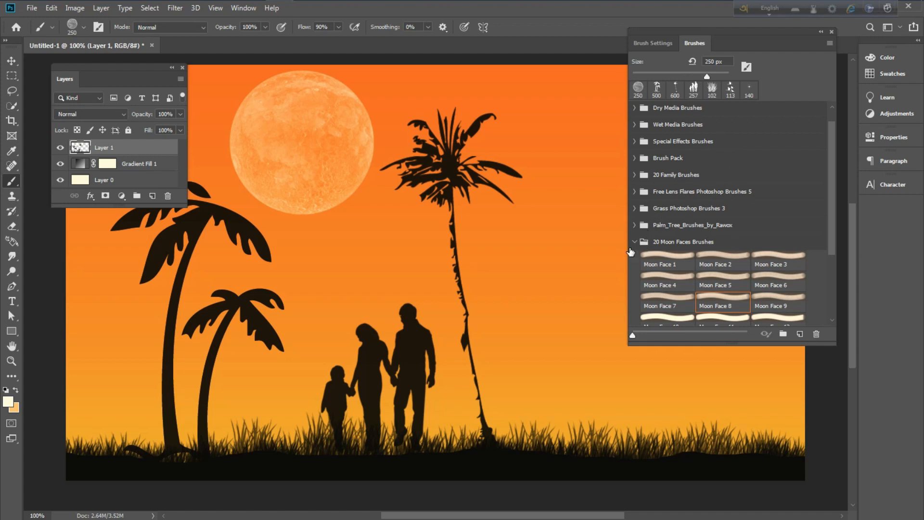
# - Preview brushes 5, 6, 8 and 9 from the birds group over the canvas to compare bird shapes
pyautogui.click(632, 242)
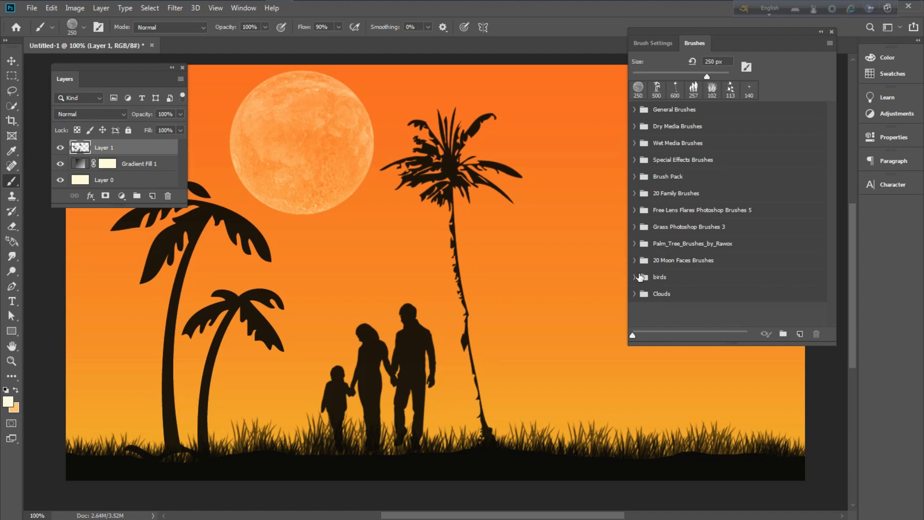
pyautogui.click(634, 277)
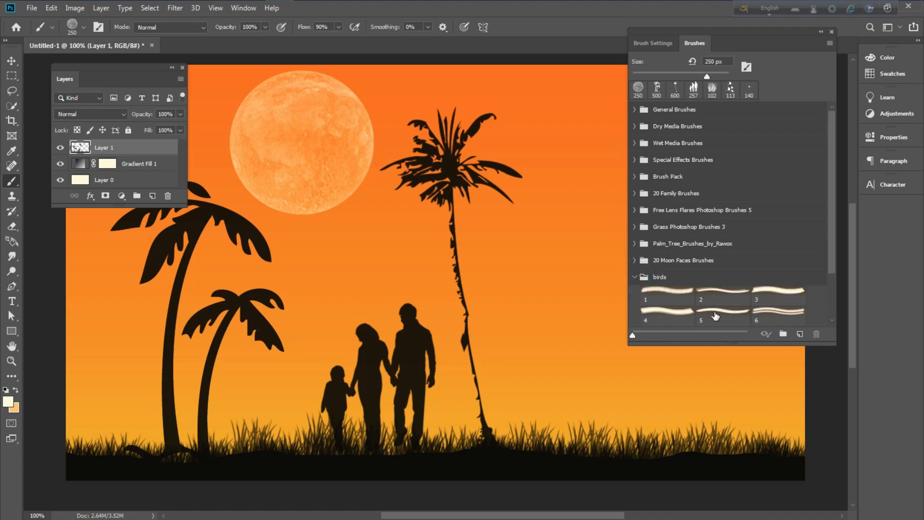
pyautogui.click(713, 312)
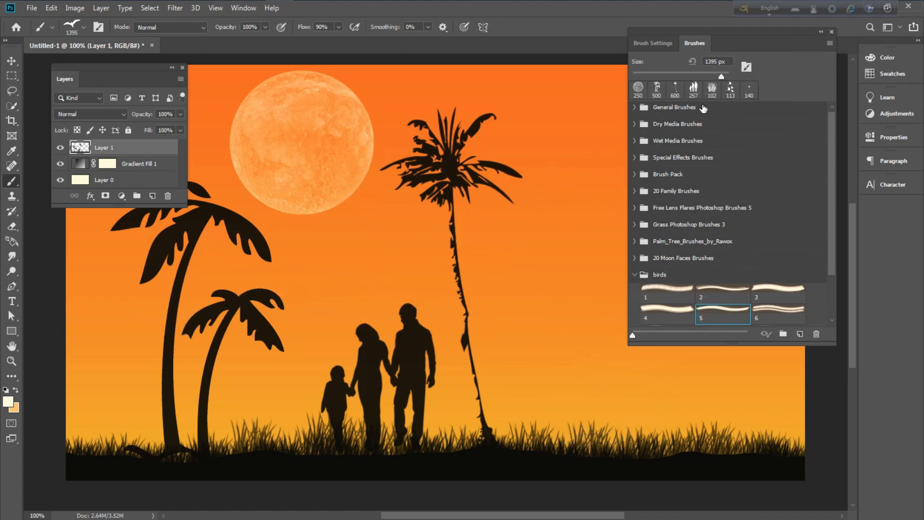
pyautogui.moveTo(722, 78); pyautogui.dragTo(697, 76)
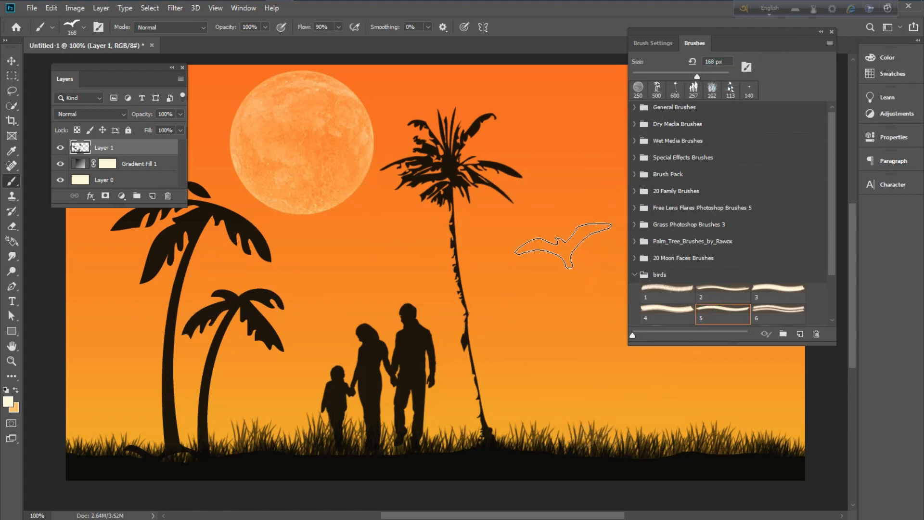
pyautogui.click(770, 312)
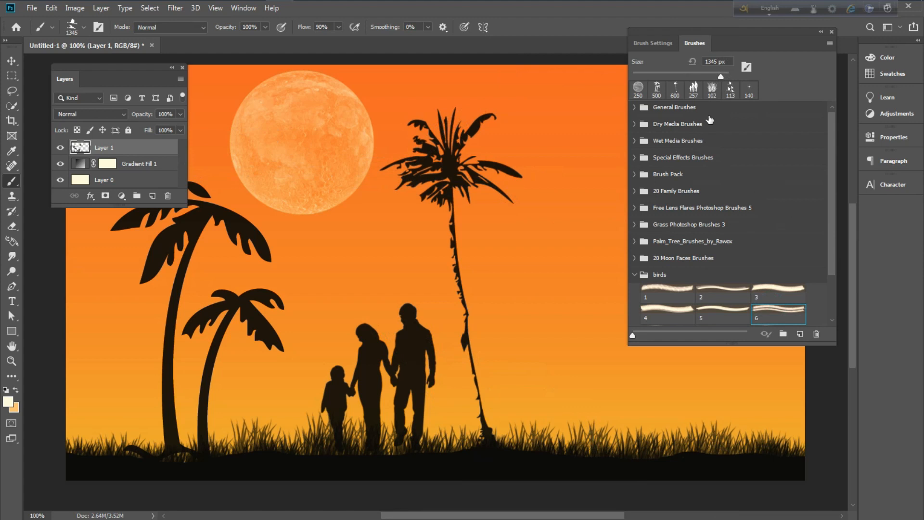
pyautogui.moveTo(722, 78); pyautogui.dragTo(675, 76)
pyautogui.scroll(-1, 731, 316)
pyautogui.scroll(-1, 730, 316)
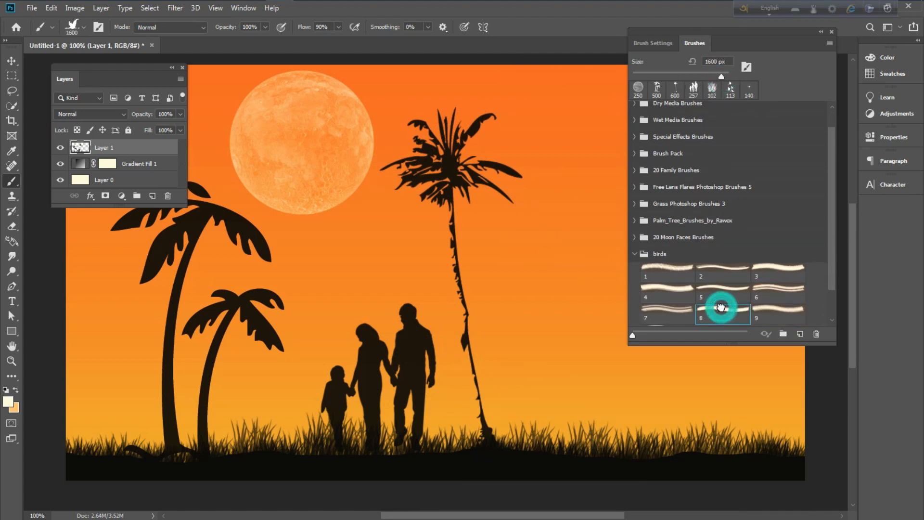
pyautogui.click(781, 304)
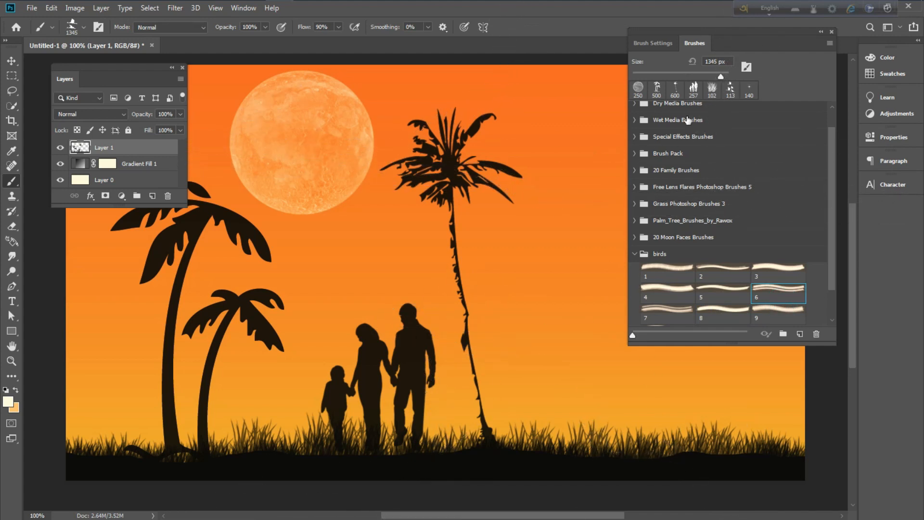
pyautogui.moveTo(720, 80); pyautogui.dragTo(686, 78)
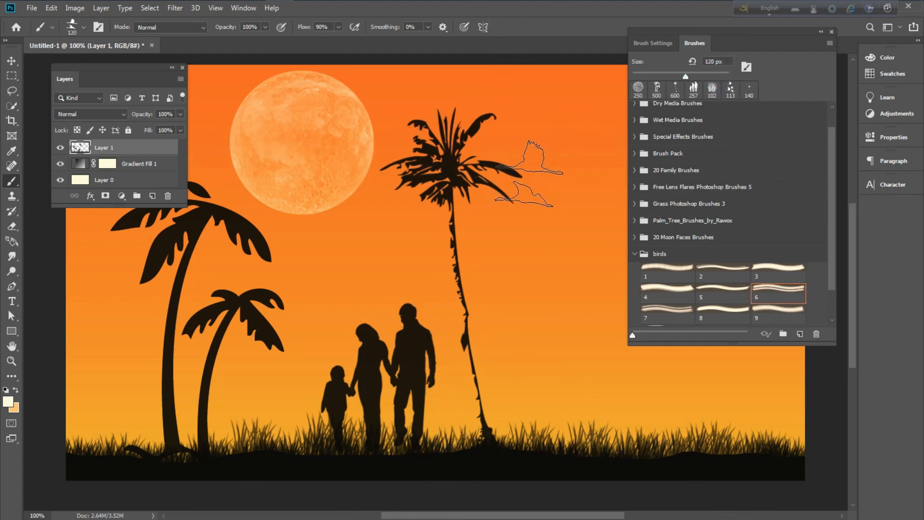
pyautogui.click(722, 298)
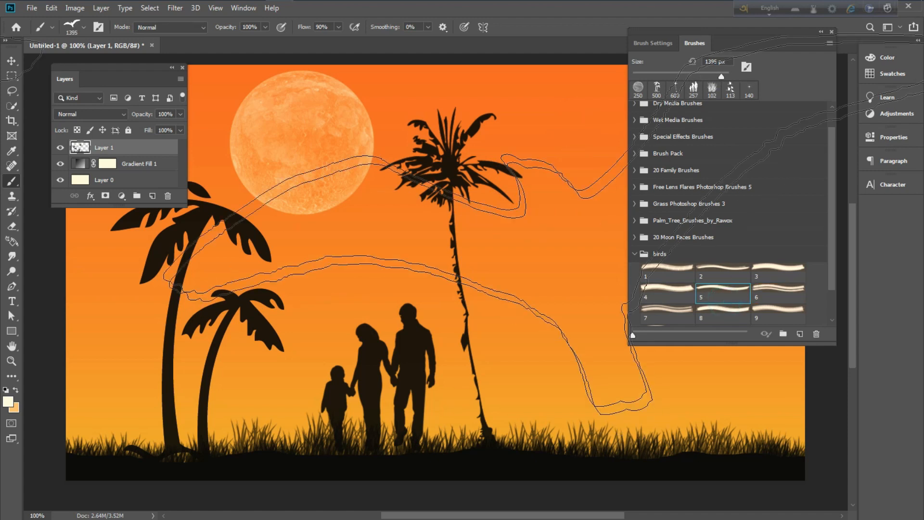
pyautogui.click(720, 314)
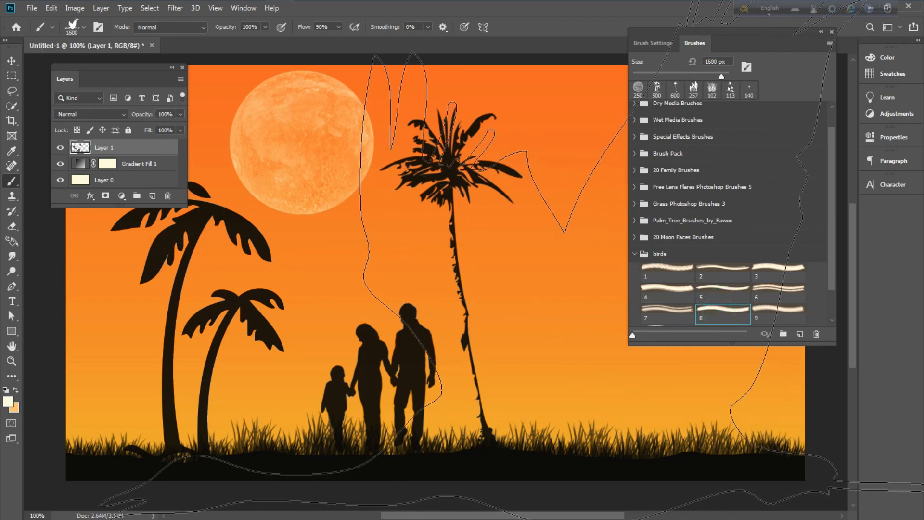
pyautogui.click(789, 306)
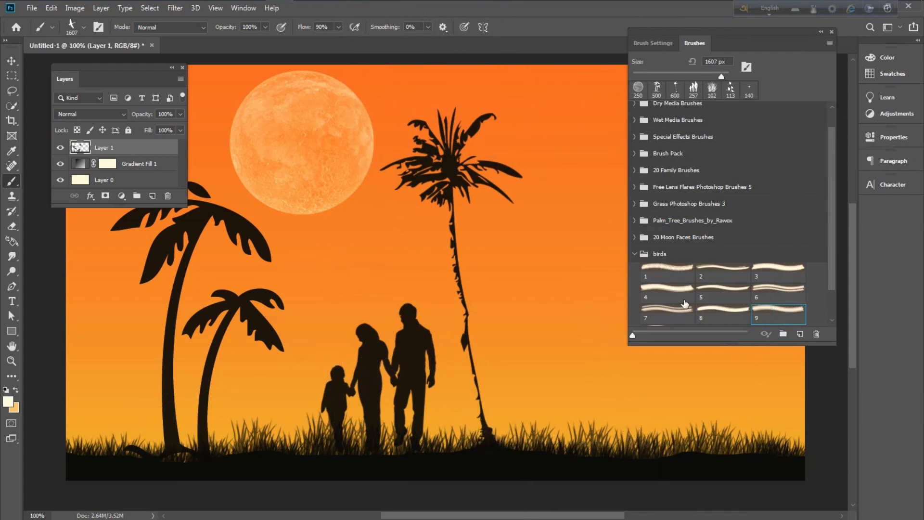
# - Select bird brush 7 at 70 px, test-stamping the white flock beside the tall palm's crown and undoing the stamp
pyautogui.click(667, 313)
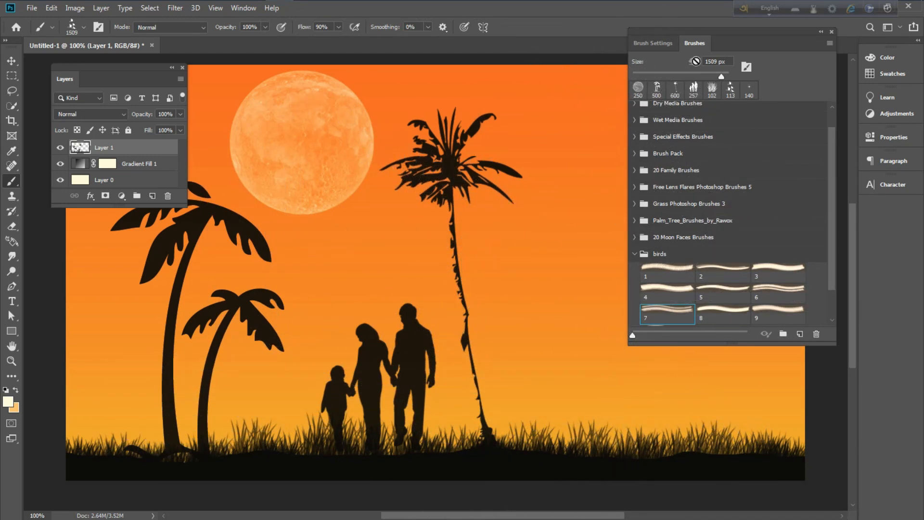
pyautogui.moveTo(723, 77); pyautogui.dragTo(696, 77)
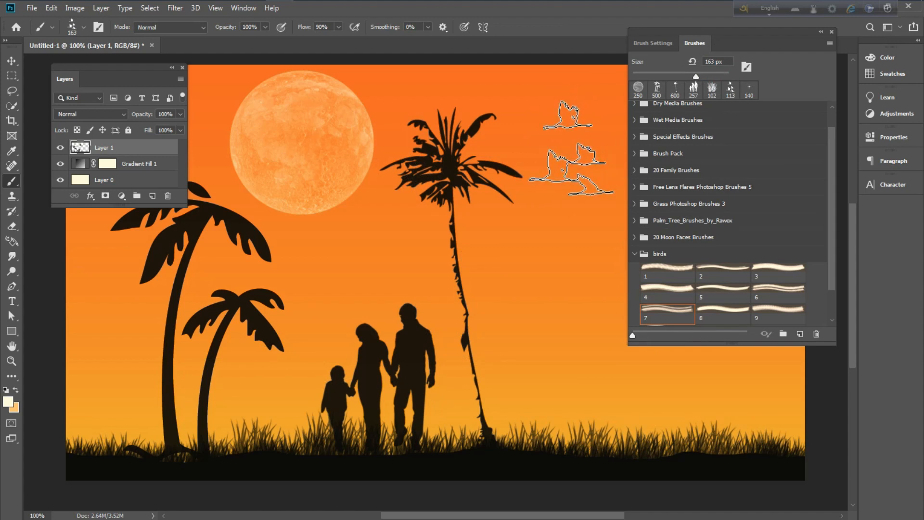
pyautogui.press('[')
pyautogui.press('[')
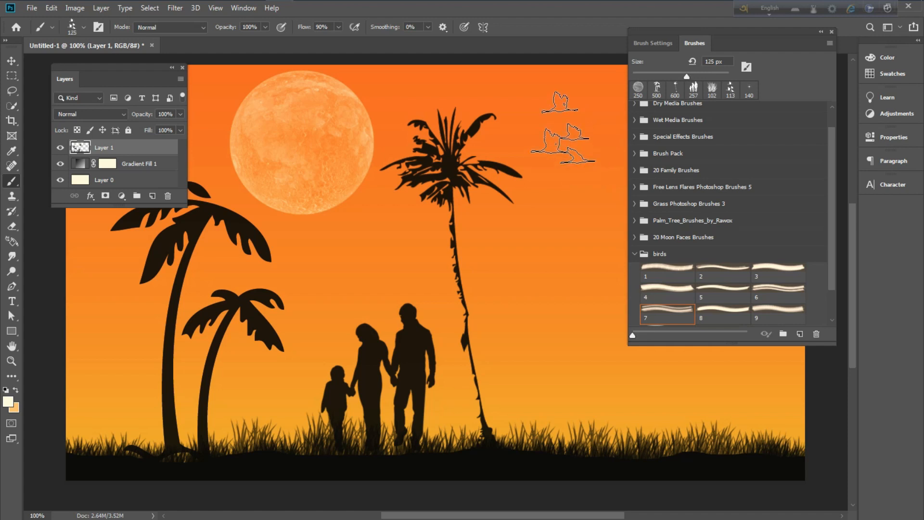
pyautogui.press('[')
pyautogui.press('[')
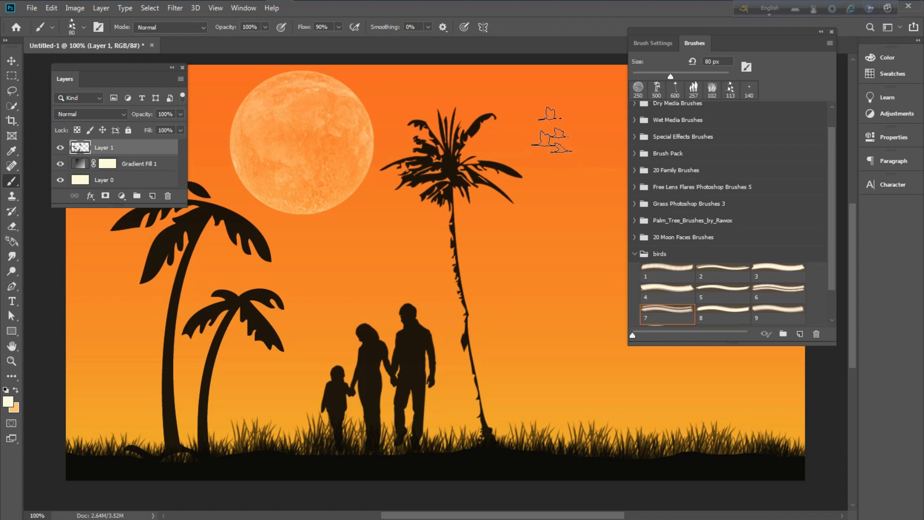
pyautogui.click(553, 133)
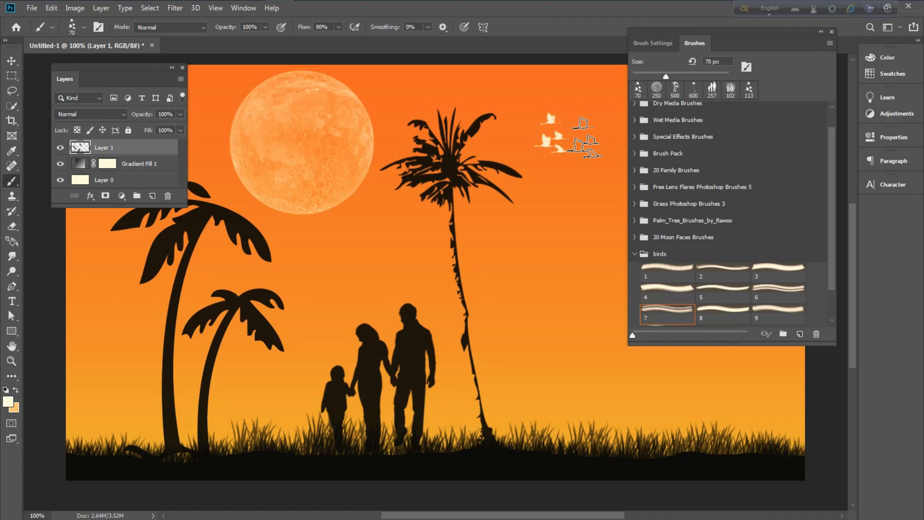
pyautogui.hotkey('ctrl', 'z')
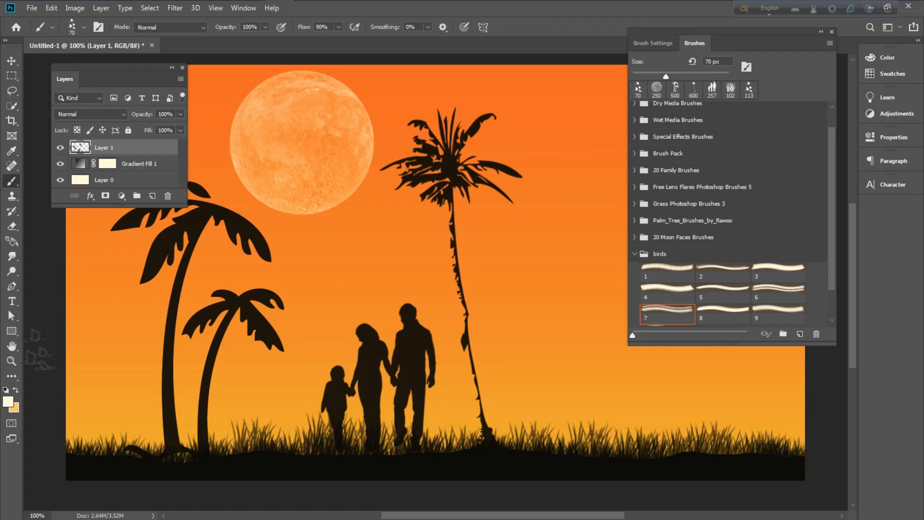
# - Change the foreground color to near-black (010101) for painting the birds
pyautogui.click(8, 402)
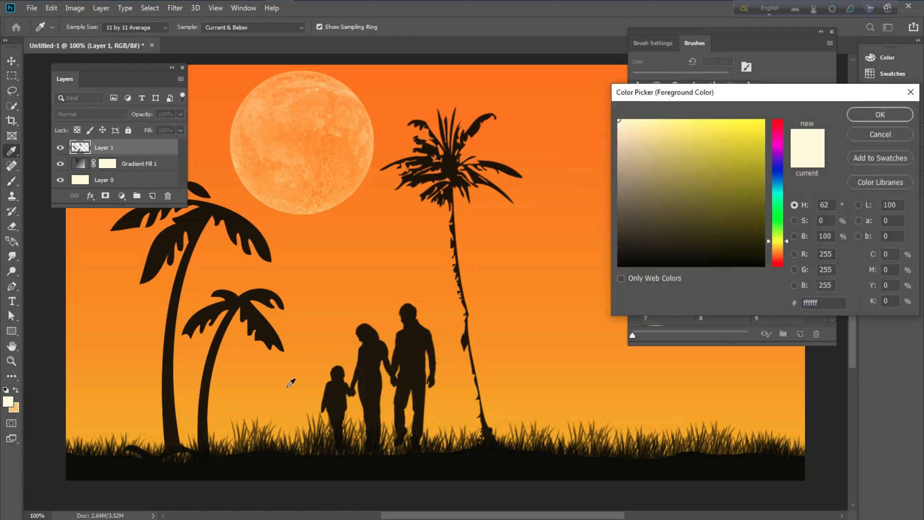
pyautogui.click(620, 264)
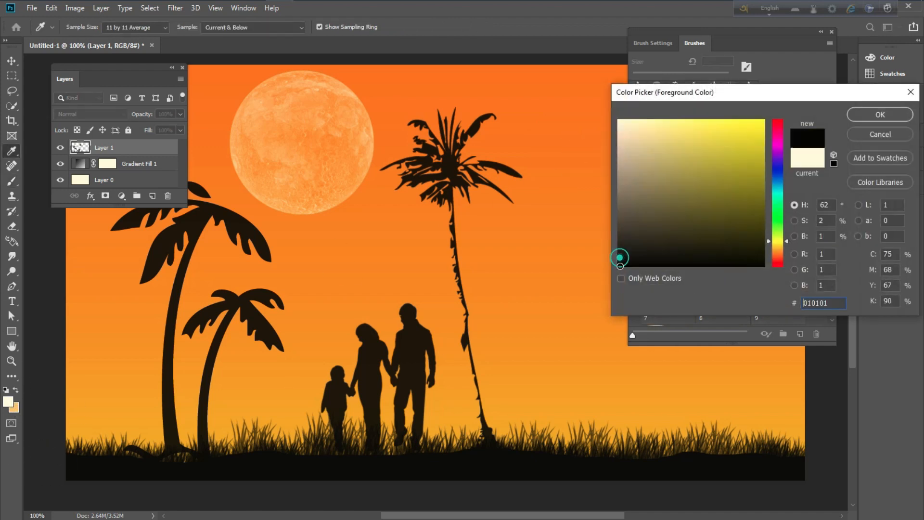
pyautogui.click(861, 121)
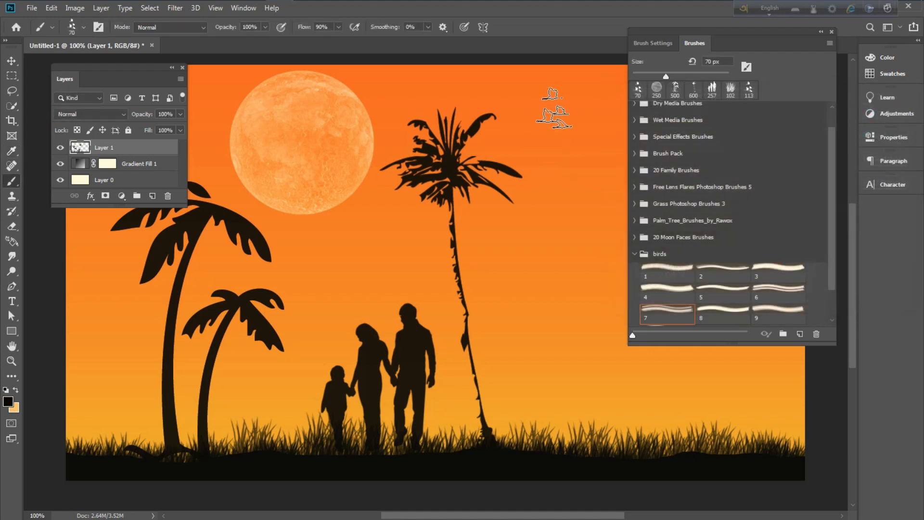
# - Stamp three black bird flocks in the sky beside the tall palm's crown and two more just below the moon
pyautogui.click(553, 108)
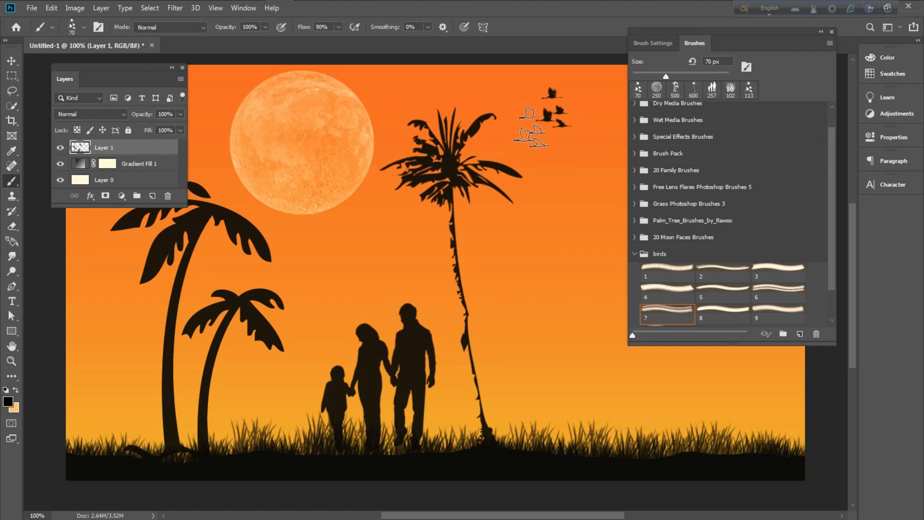
pyautogui.click(531, 126)
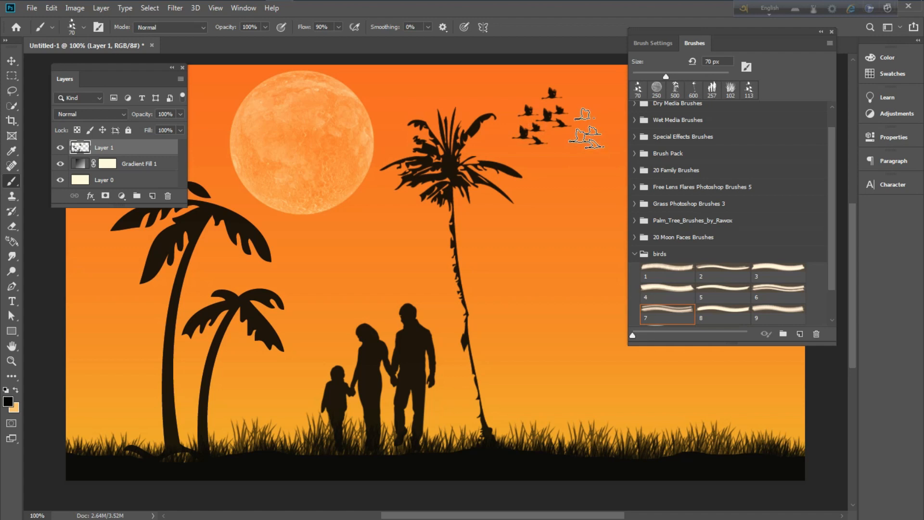
pyautogui.click(584, 129)
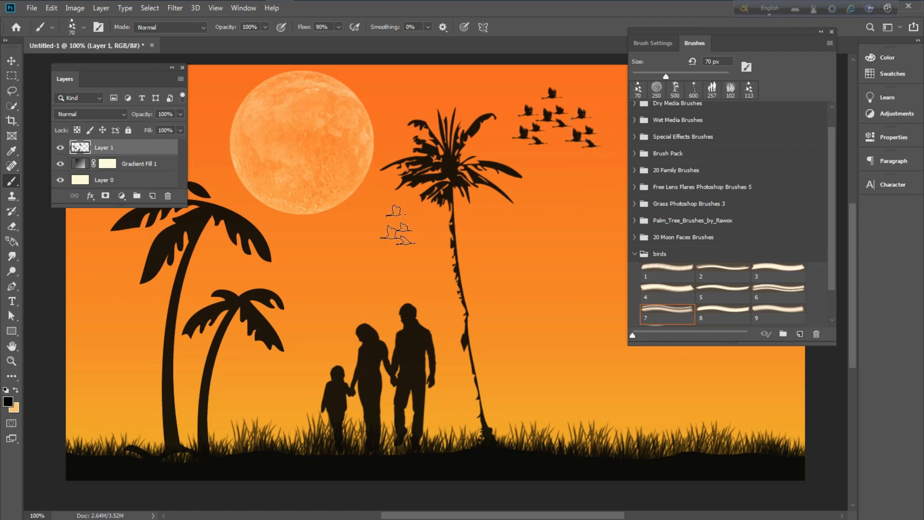
pyautogui.click(381, 216)
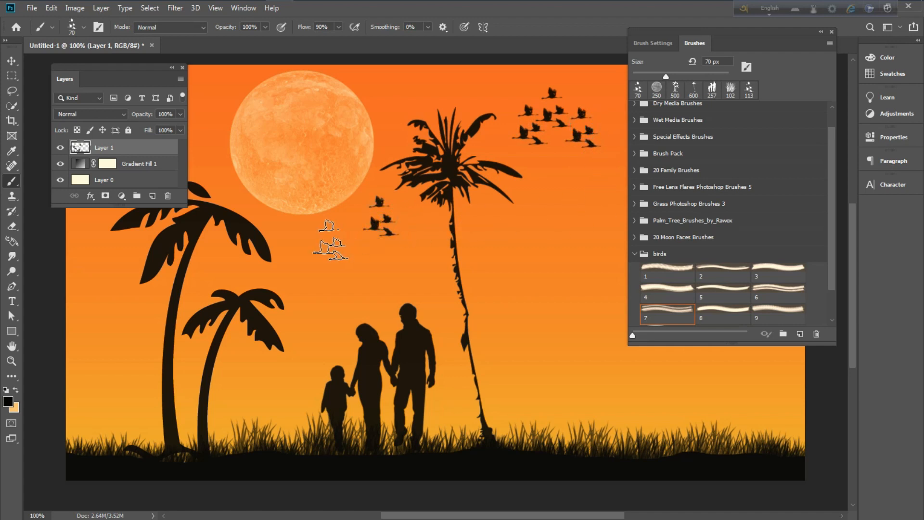
pyautogui.click(321, 248)
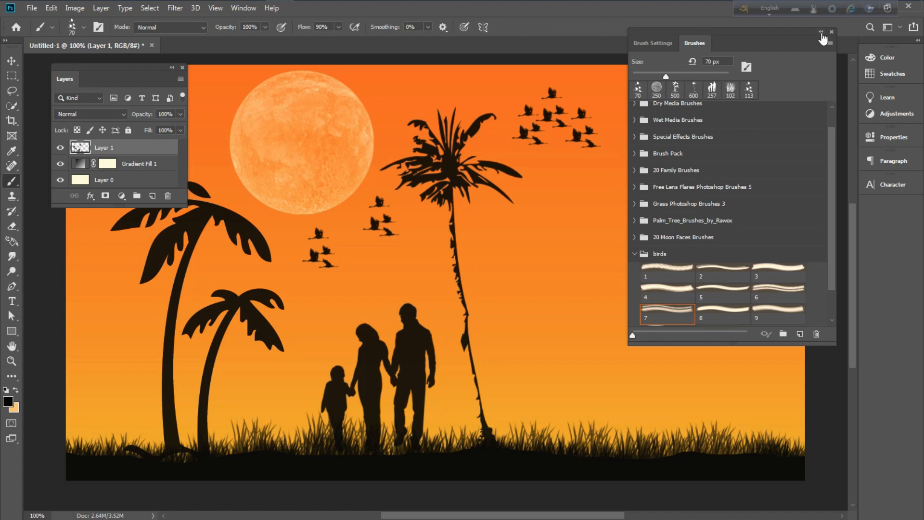
# - Choose the Palm 6 brush at 300 px and stamp a leaning black palm on the ground at the scene's far right
pyautogui.click(635, 254)
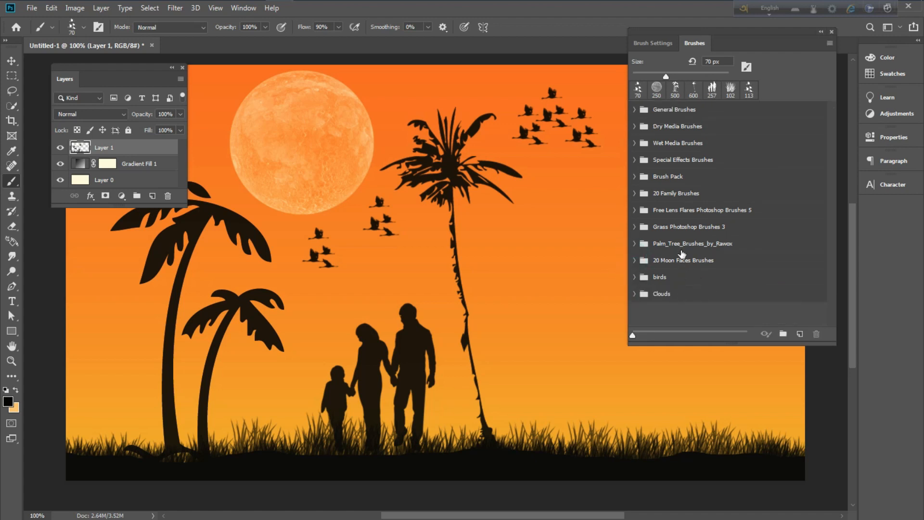
pyautogui.click(634, 243)
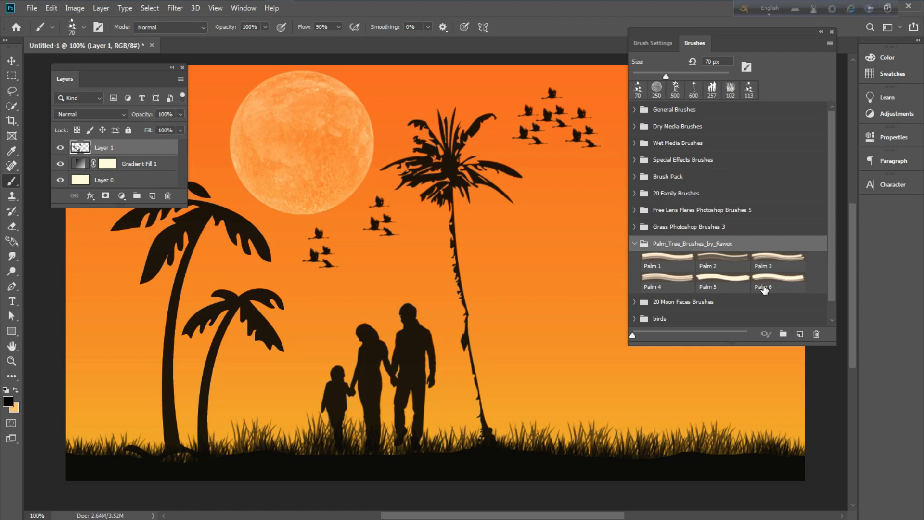
pyautogui.click(775, 288)
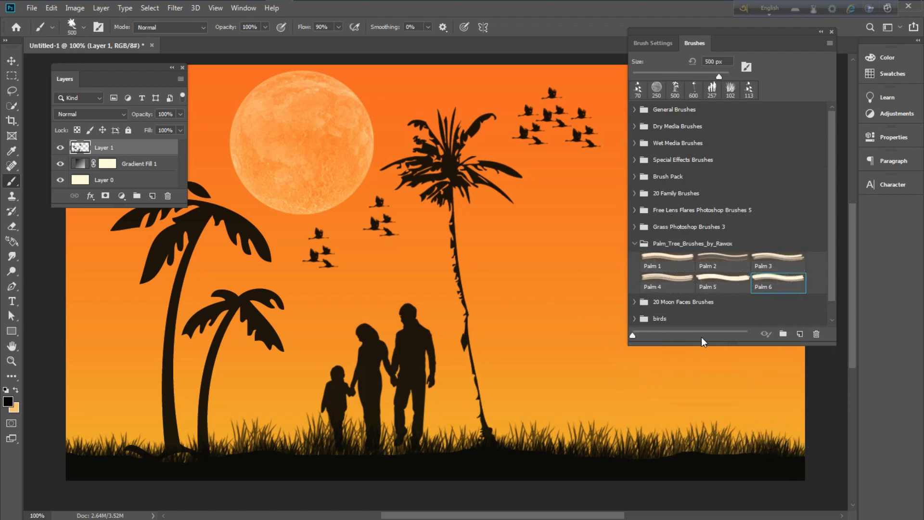
pyautogui.press('[')
pyautogui.press('[')
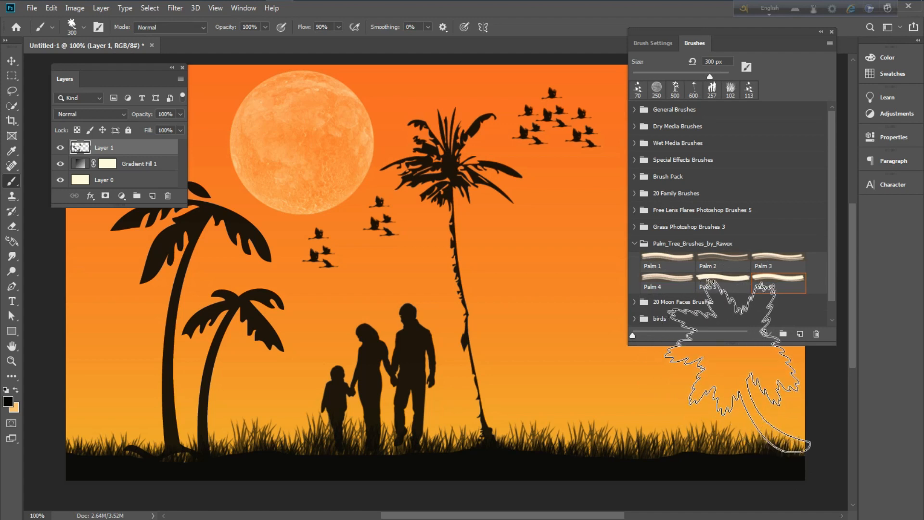
pyautogui.click(737, 368)
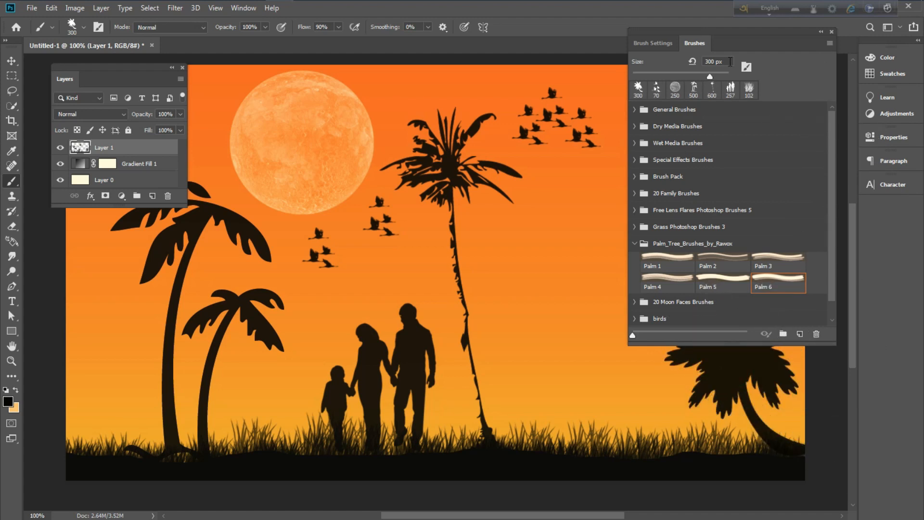
# - Move the brush list away from the artwork and select brush 2 from Grass Photoshop Brushes 3 at 142 px
pyautogui.moveTo(754, 38)
pyautogui.mouseDown()
pyautogui.moveTo(885, 174)
pyautogui.moveTo(919, 192)
pyautogui.moveTo(763, 104)
pyautogui.moveTo(749, 71)
pyautogui.moveTo(775, 65)
pyautogui.mouseUp()
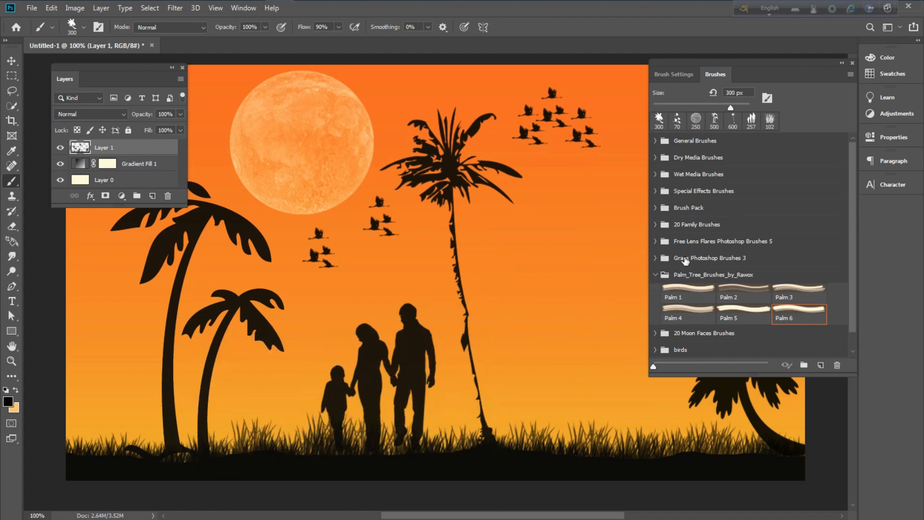
pyautogui.click(657, 260)
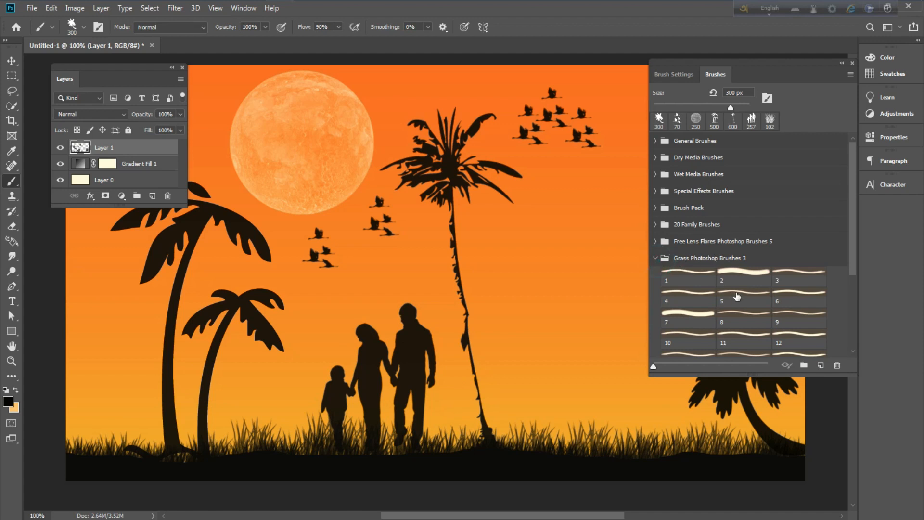
pyautogui.click(750, 278)
pyautogui.moveTo(740, 108); pyautogui.dragTo(711, 108)
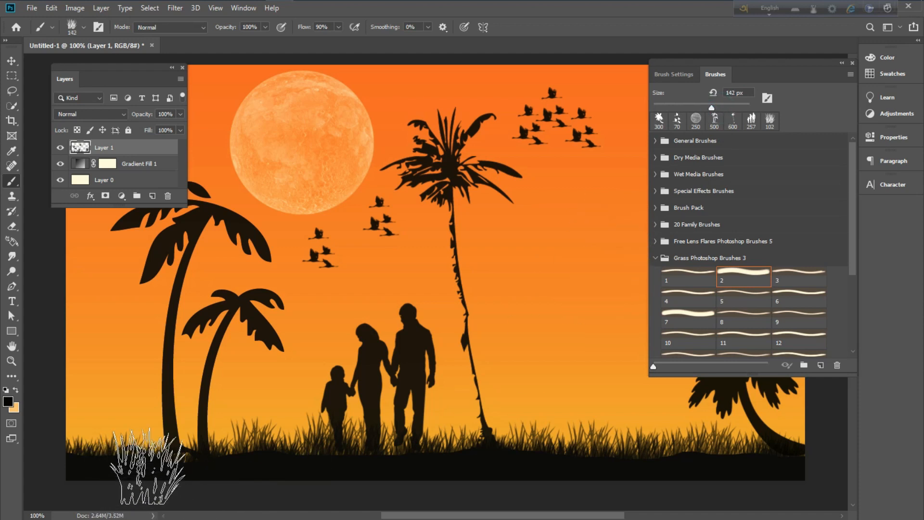
# - Stamp dark grass repeatedly over the bases of the palm pair and the tall palm to blend the trunks into the ground
pyautogui.click(166, 470)
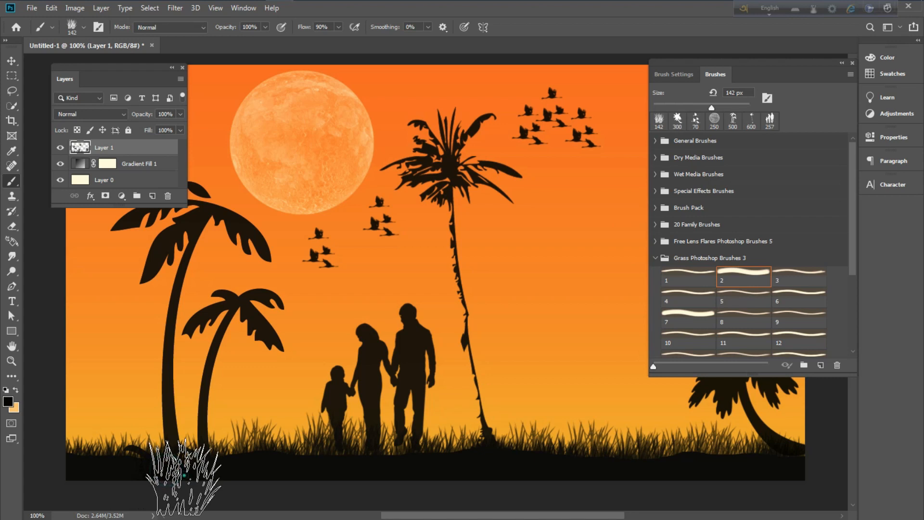
pyautogui.click(180, 485)
pyautogui.click(205, 474)
pyautogui.click(152, 475)
pyautogui.click(143, 463)
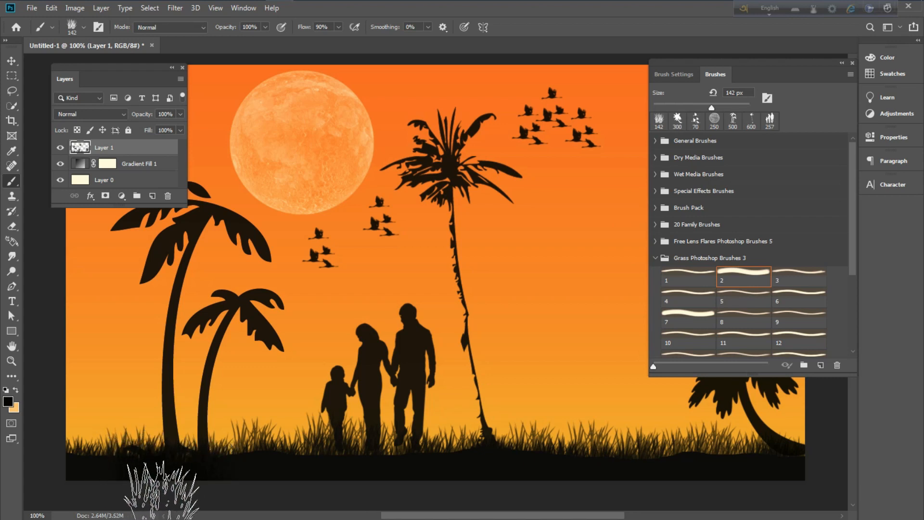
pyautogui.click(155, 484)
pyautogui.click(145, 479)
pyautogui.click(140, 477)
pyautogui.click(181, 482)
pyautogui.click(202, 481)
pyautogui.click(220, 481)
pyautogui.click(210, 479)
pyautogui.click(154, 480)
pyautogui.click(136, 471)
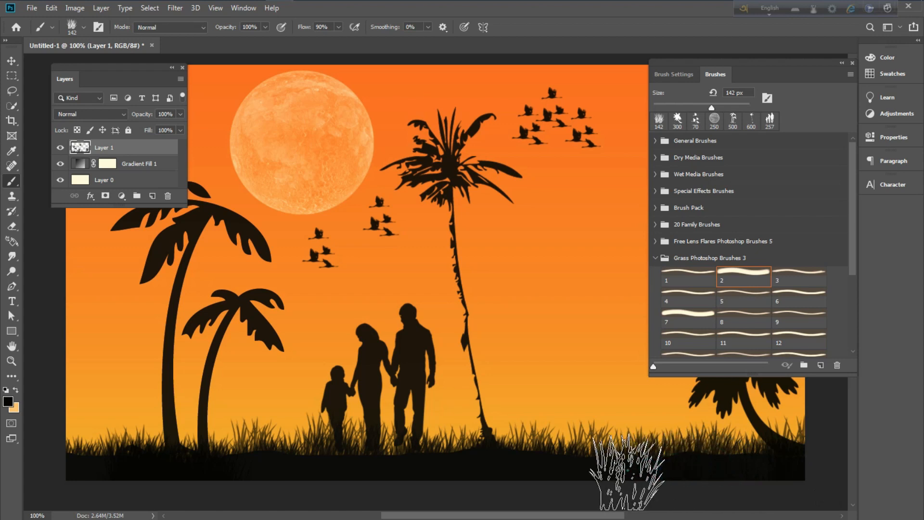
pyautogui.click(507, 459)
pyautogui.click(481, 450)
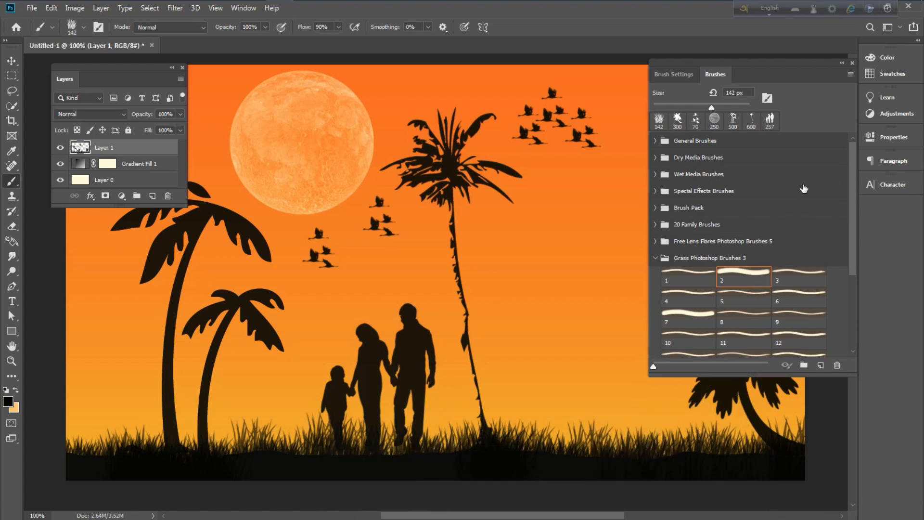
# - Collapse the Grass Photoshop Brushes 3 and Palm_Tree_Brushes_by_Rawox groups
pyautogui.click(652, 259)
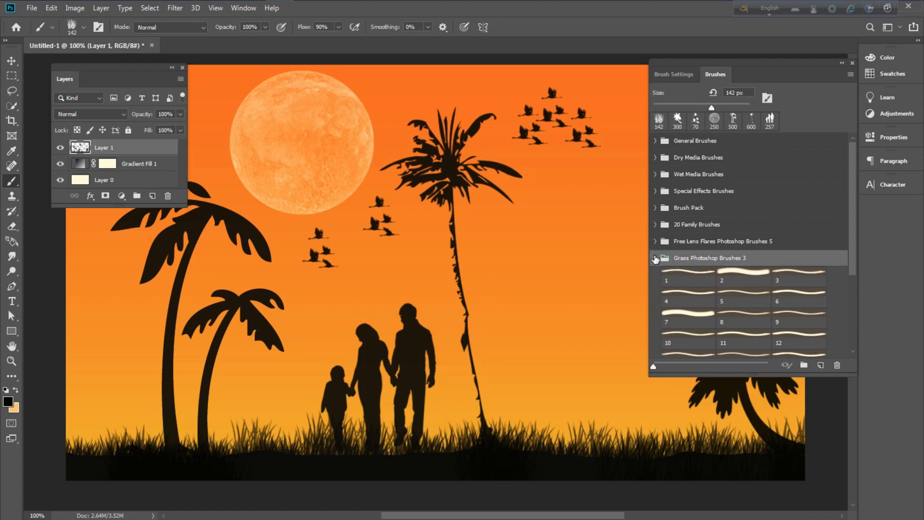
pyautogui.click(653, 258)
pyautogui.scroll(-1, 737, 341)
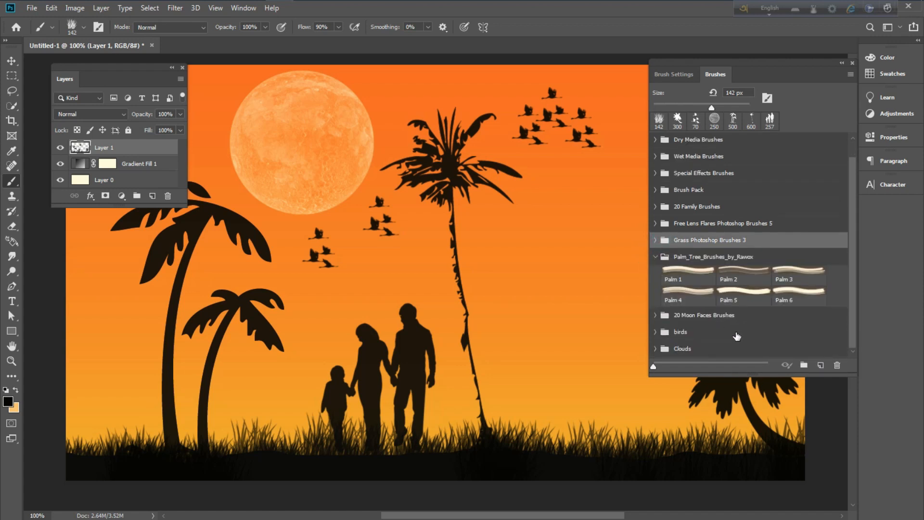
pyautogui.click(656, 259)
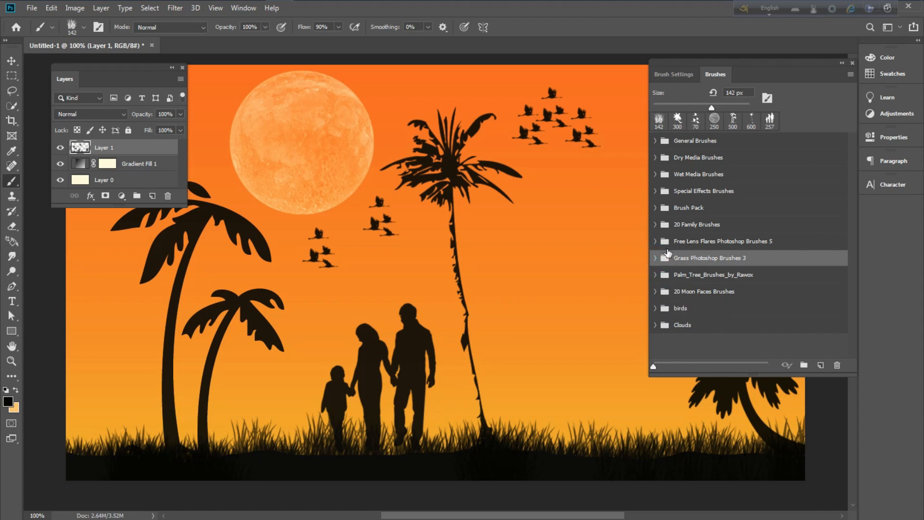
# - Preview the lens flare brushes Flare 62 at 156 px, Flare 63 at 293 px, Flare 64 at 173 px and Flare 65 at 108 px
pyautogui.click(654, 242)
pyautogui.click(751, 256)
pyautogui.moveTo(744, 106); pyautogui.dragTo(715, 107)
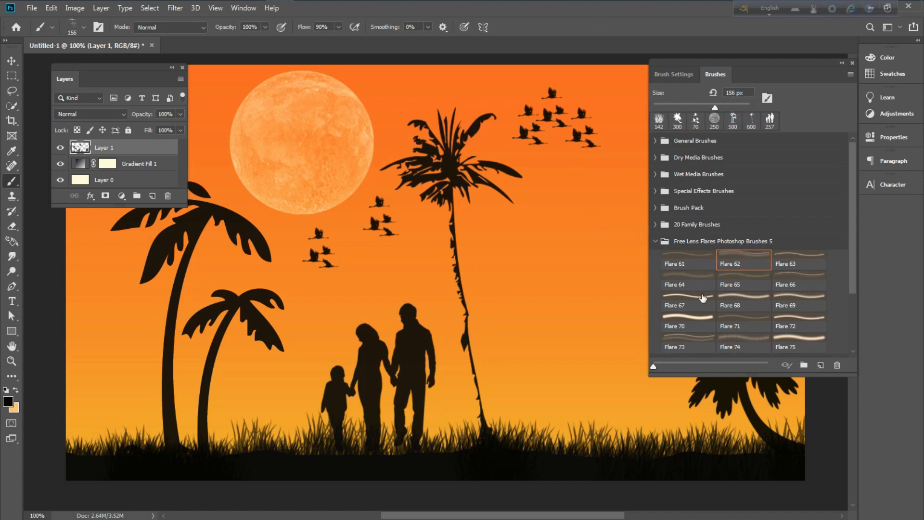
pyautogui.click(799, 257)
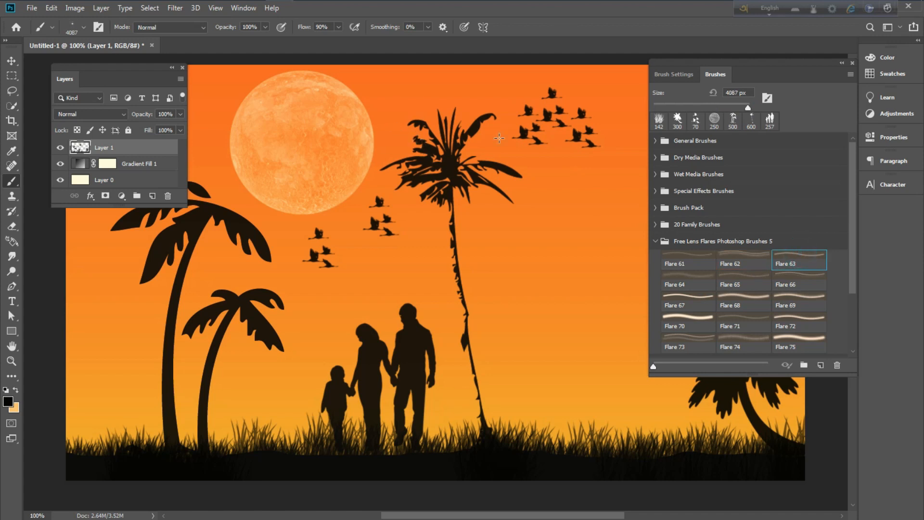
pyautogui.moveTo(747, 106); pyautogui.dragTo(730, 106)
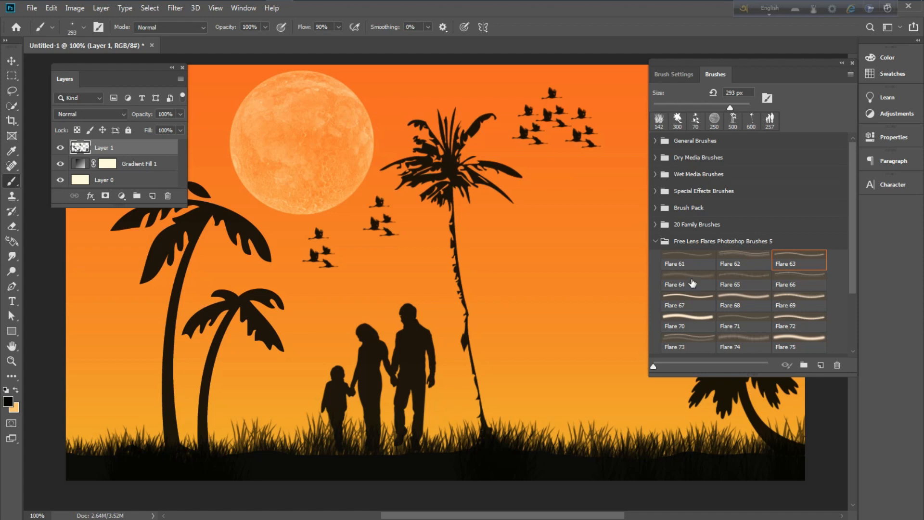
pyautogui.click(686, 279)
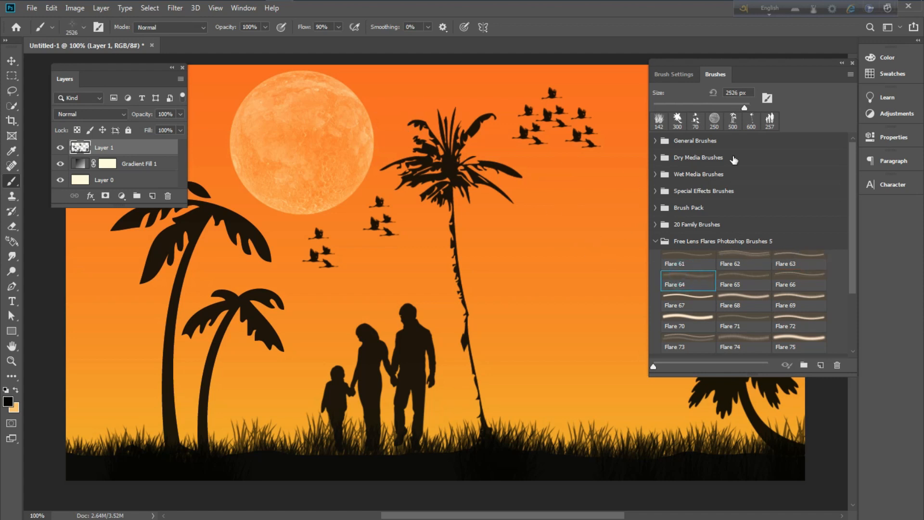
pyautogui.moveTo(745, 106); pyautogui.dragTo(719, 106)
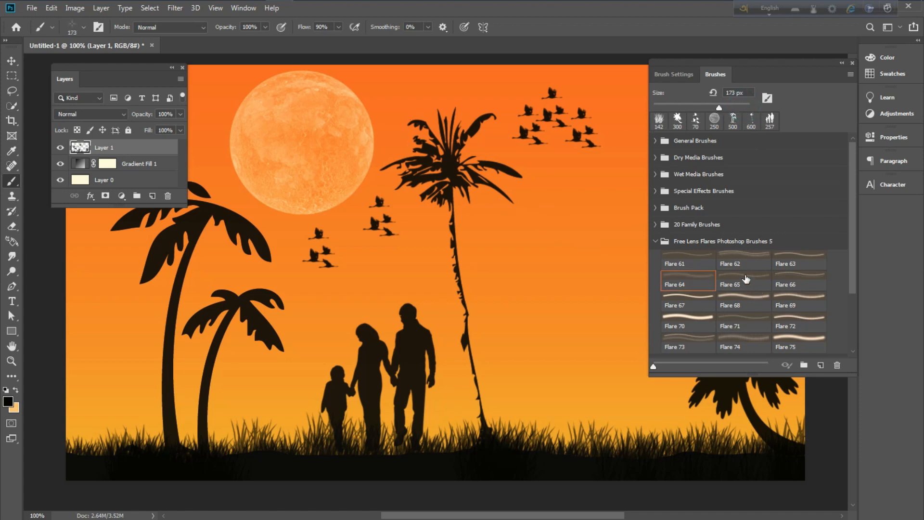
pyautogui.click(742, 272)
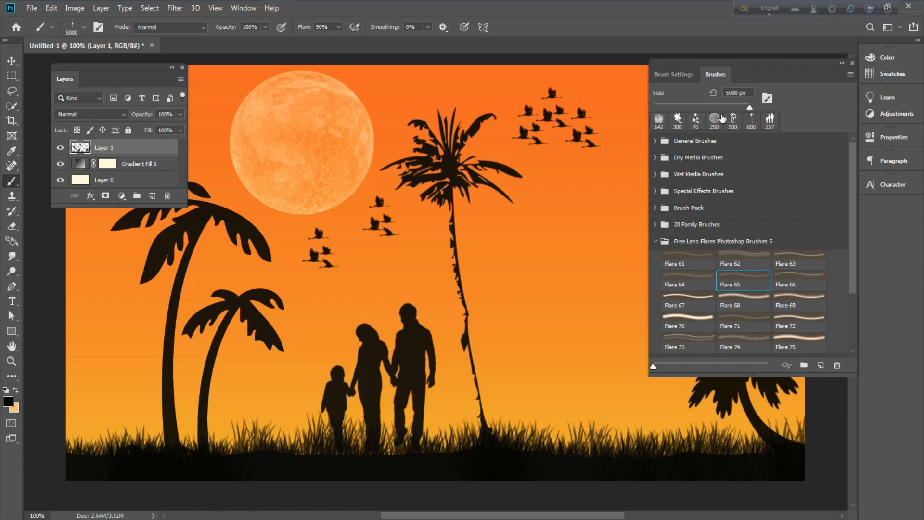
pyautogui.moveTo(749, 106); pyautogui.dragTo(703, 107)
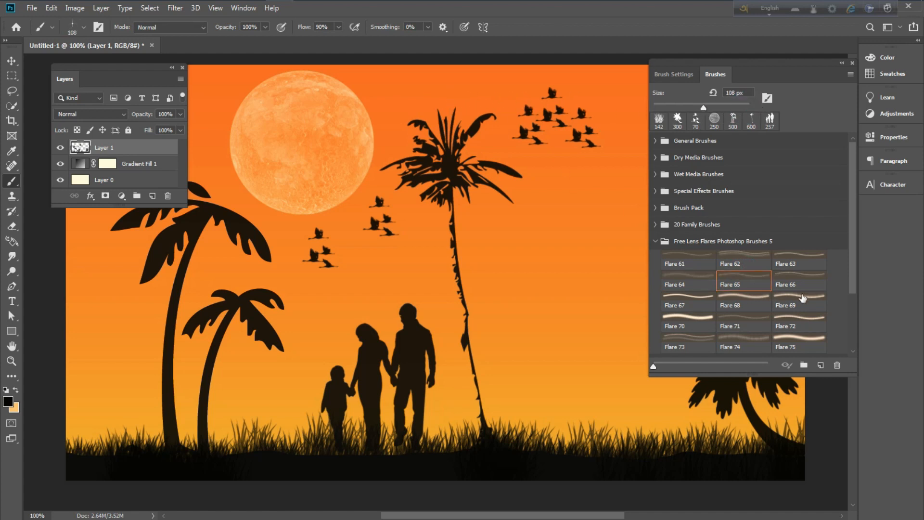
# - Select the Flare 66 brush at 449 px, set the foreground color to white and stamp the flare just below the upper bird flock
pyautogui.click(807, 282)
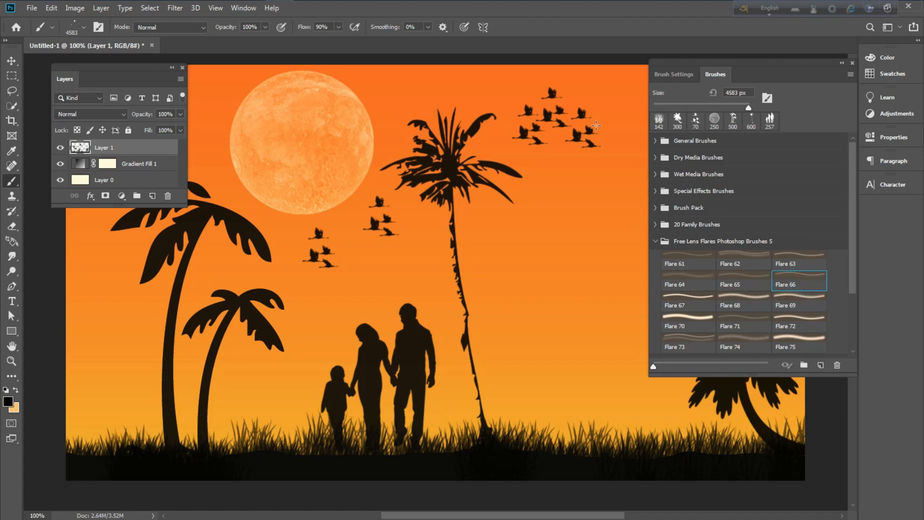
pyautogui.moveTo(746, 110); pyautogui.dragTo(737, 107)
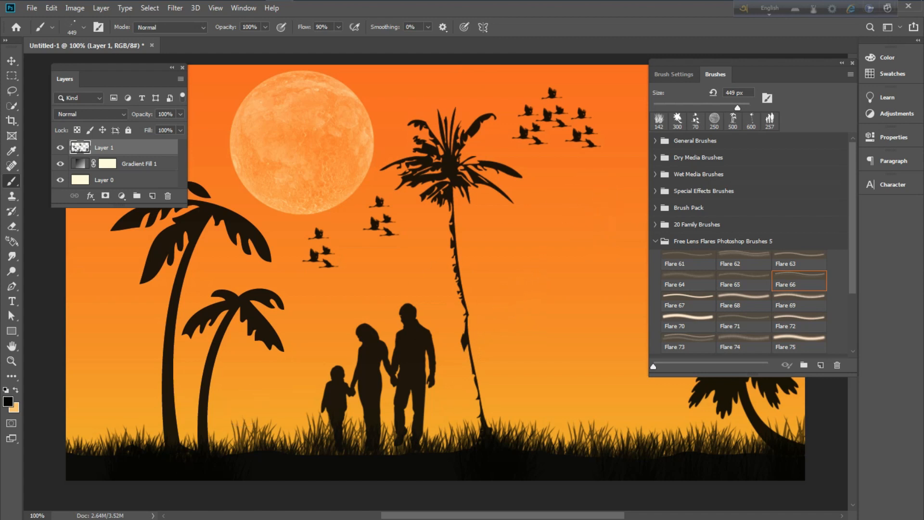
pyautogui.click(8, 401)
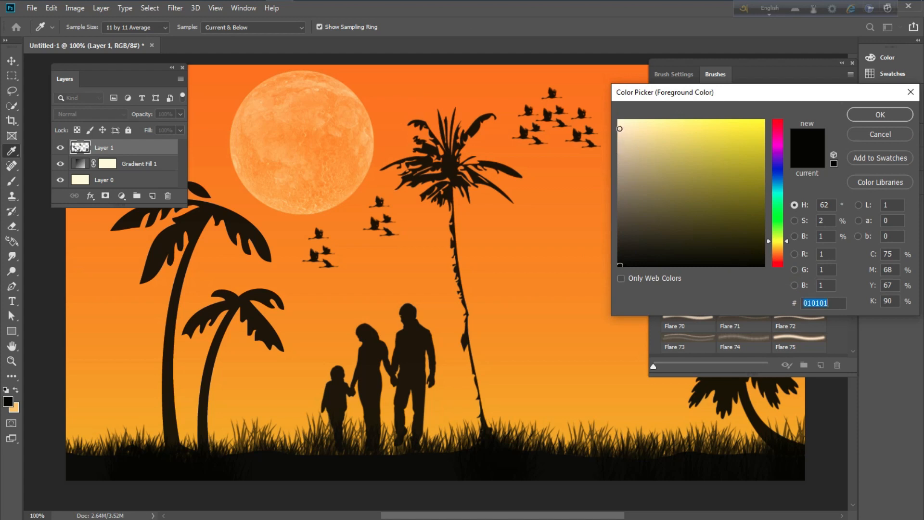
pyautogui.click(619, 120)
pyautogui.click(894, 118)
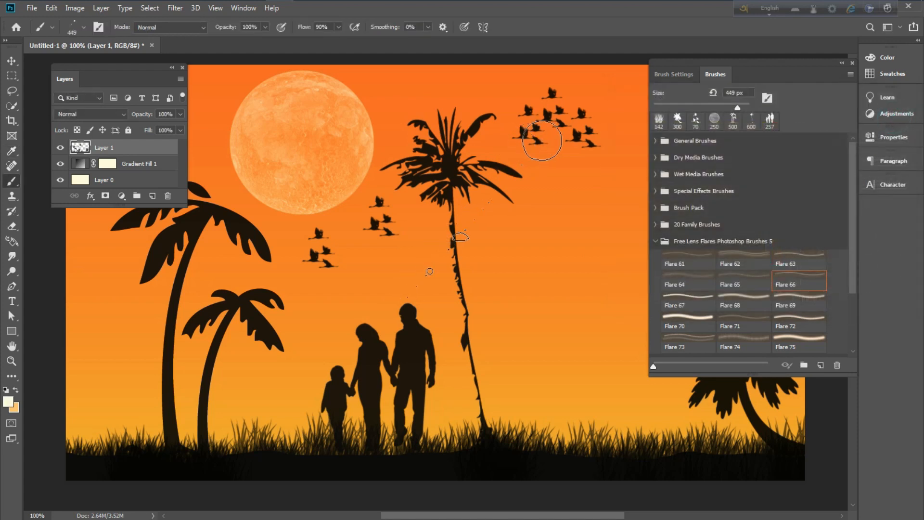
pyautogui.click(552, 162)
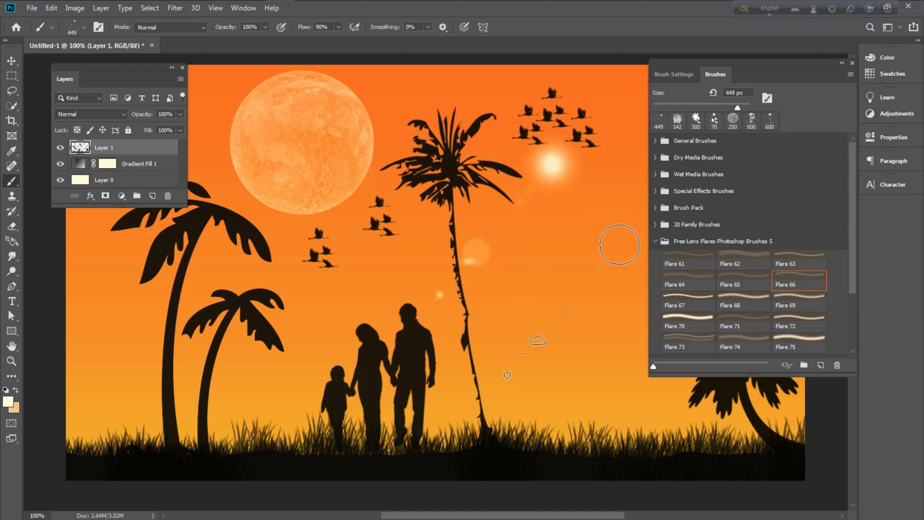
# - Undo the last lens flare stamp and preview the Flare 69 brush at 413 px, Flare 65 at 166 px and Flare 70
pyautogui.hotkey('ctrl', 'z')
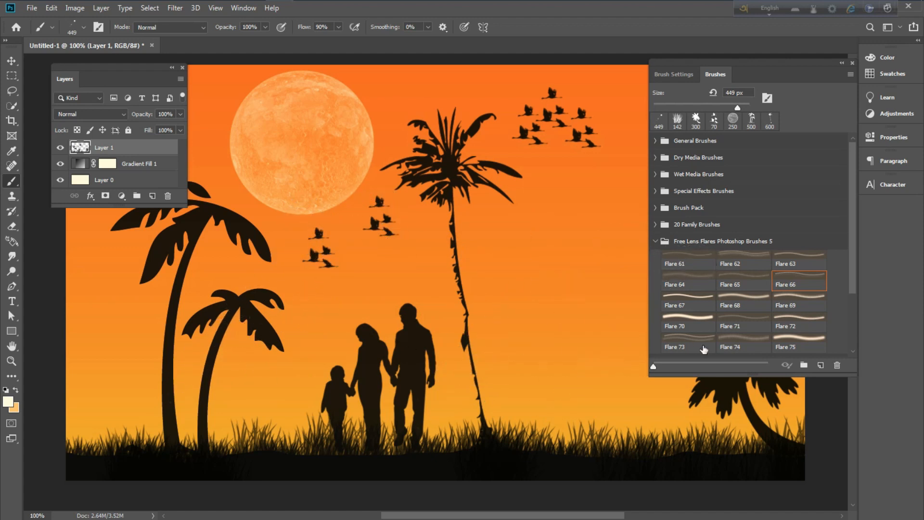
pyautogui.click(804, 304)
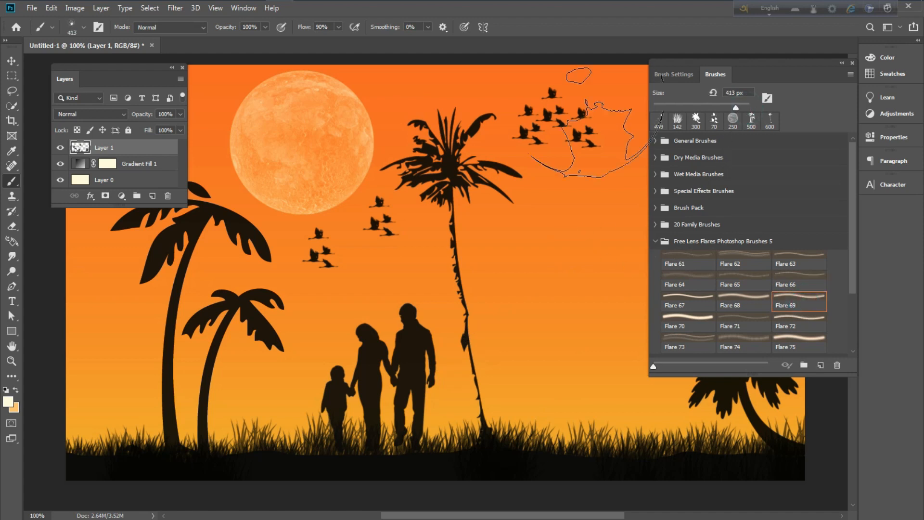
pyautogui.click(743, 284)
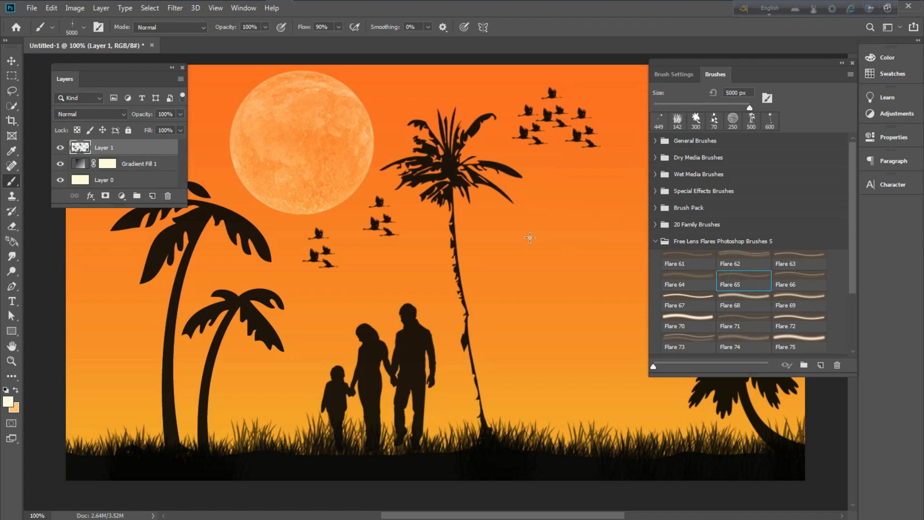
pyautogui.moveTo(748, 107); pyautogui.dragTo(717, 107)
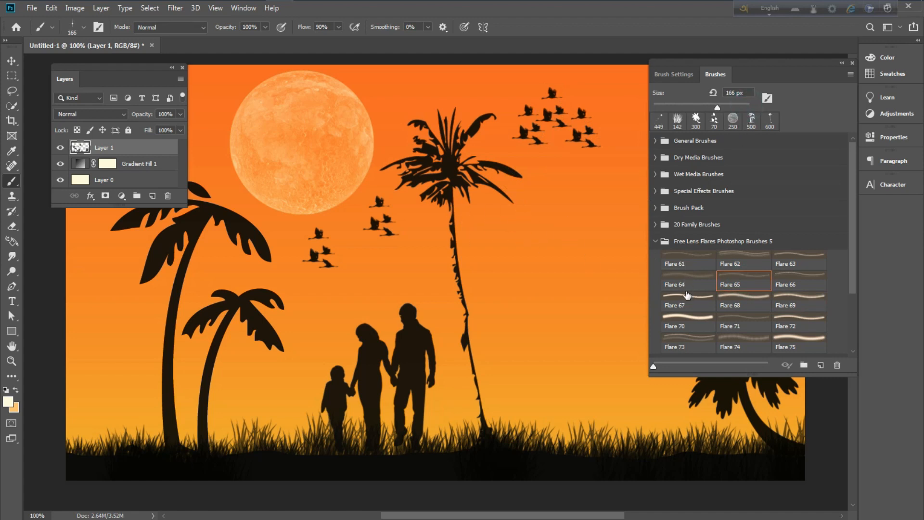
pyautogui.click(686, 327)
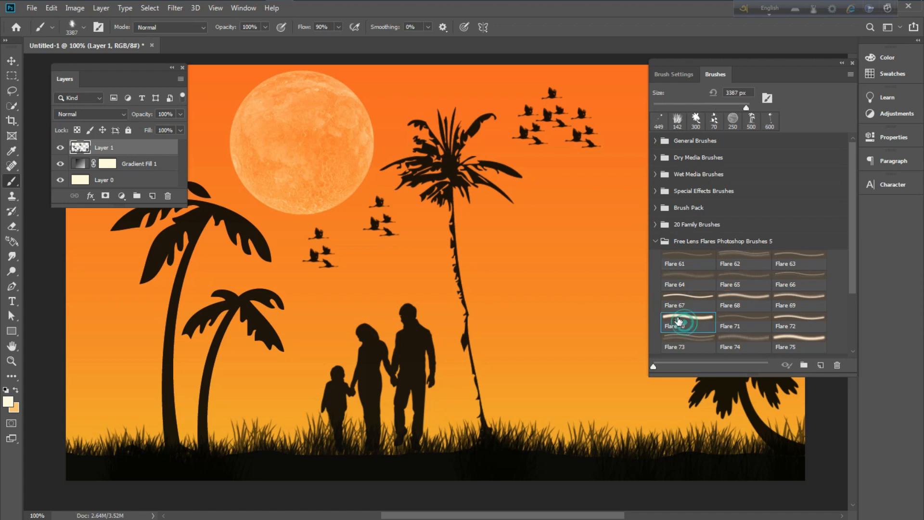
pyautogui.moveTo(744, 107); pyautogui.dragTo(718, 106)
# - Preview the lens flare brushes Flare 67 at 175 px, Flare 61 at 192 px and Flare 62 at 178 px
pyautogui.click(706, 297)
pyautogui.moveTo(748, 106); pyautogui.dragTo(720, 107)
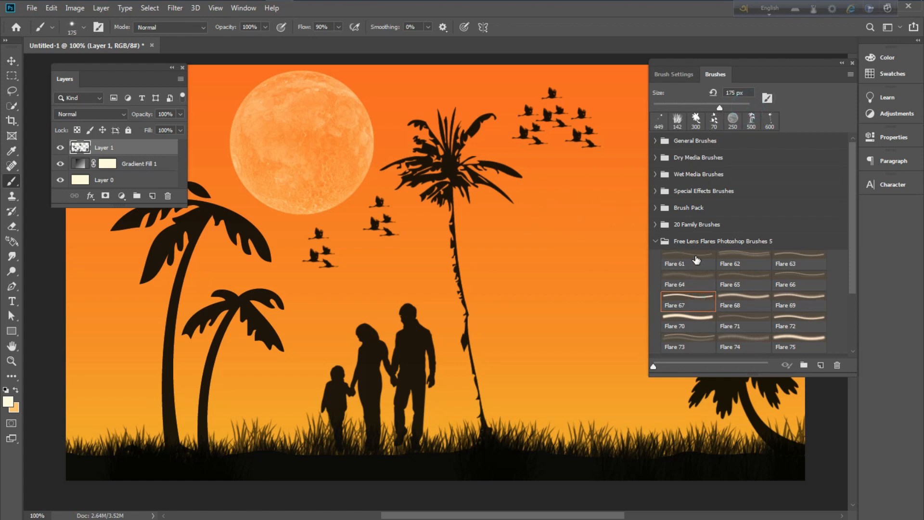
pyautogui.click(695, 255)
pyautogui.moveTo(750, 107); pyautogui.dragTo(723, 106)
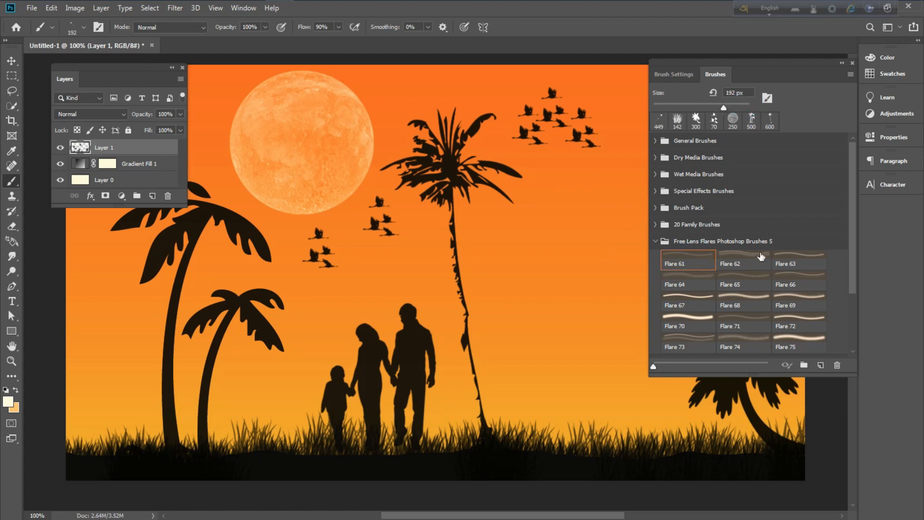
pyautogui.click(760, 255)
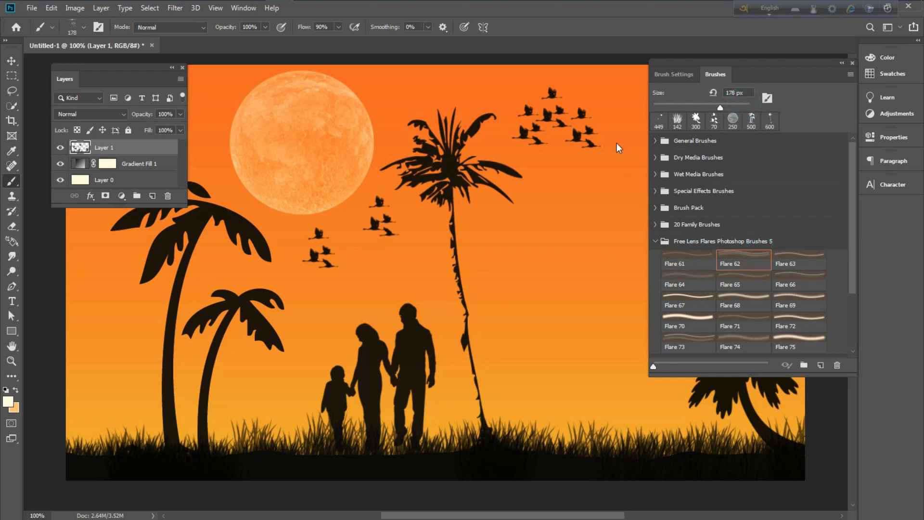
# - Select the Flare 63 brush at 173 px and stamp star flares in the sky around the tall palm's crown and the upper bird flock
pyautogui.click(807, 254)
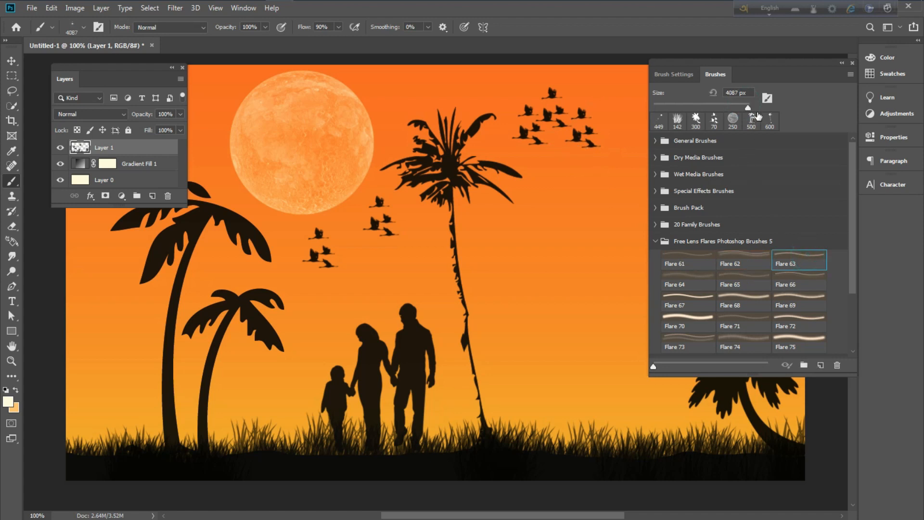
pyautogui.moveTo(749, 108); pyautogui.dragTo(720, 107)
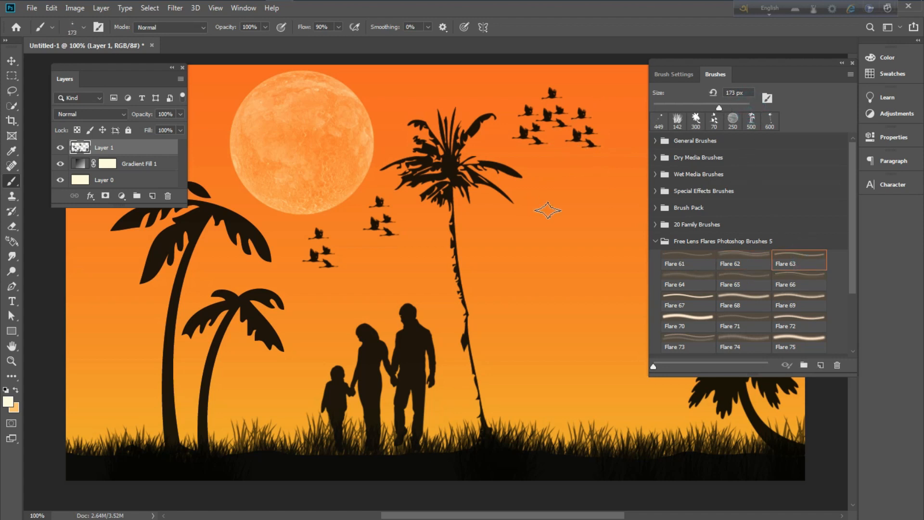
pyautogui.click(530, 220)
pyautogui.hotkey('ctrl', 'z')
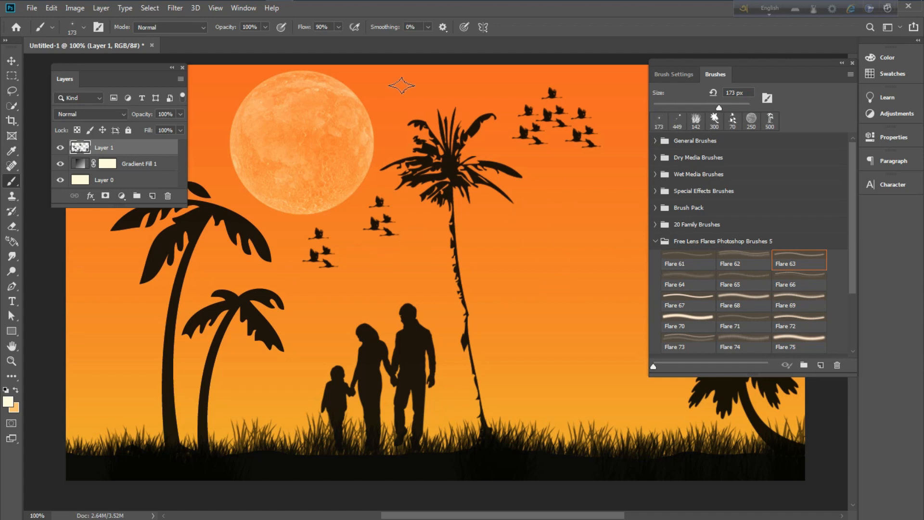
pyautogui.click(393, 100)
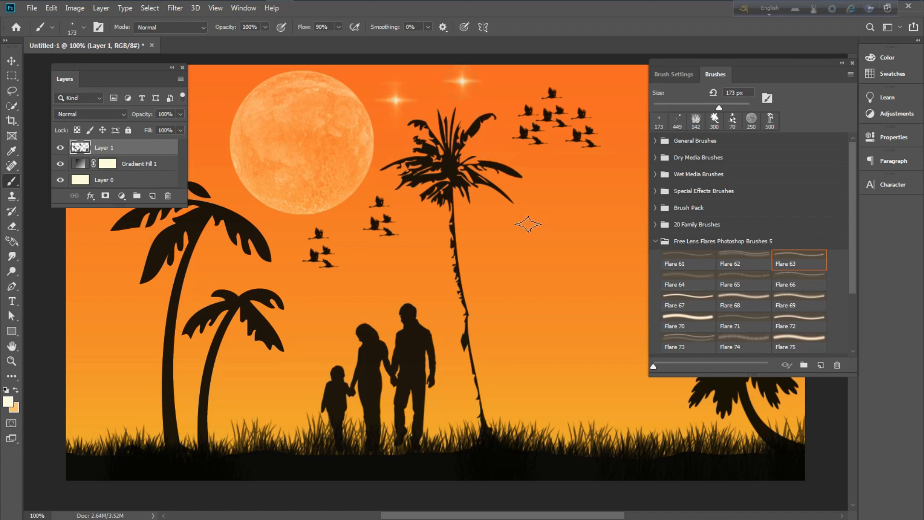
pyautogui.click(548, 176)
pyautogui.click(490, 216)
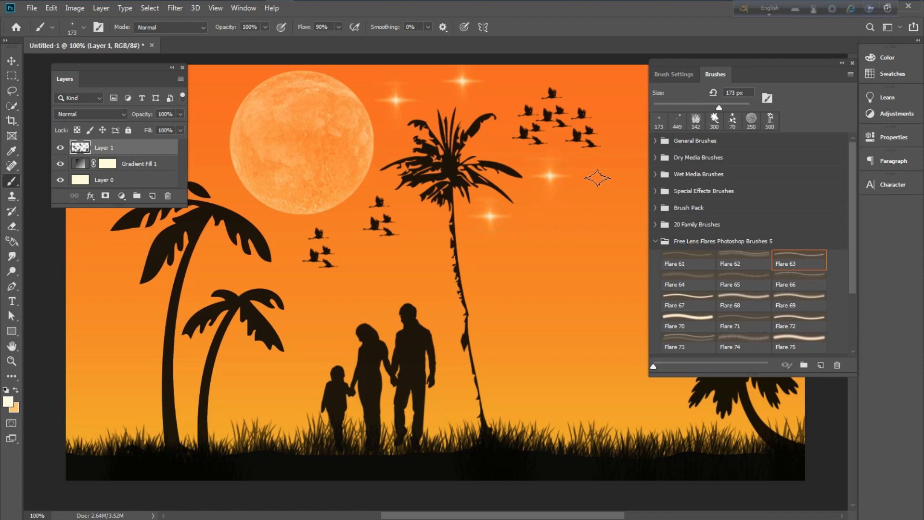
pyautogui.click(622, 99)
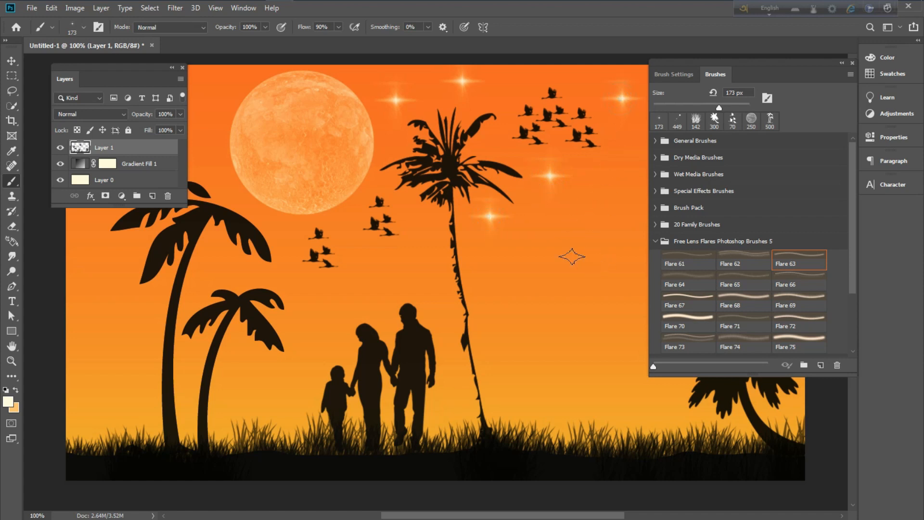
pyautogui.click(417, 235)
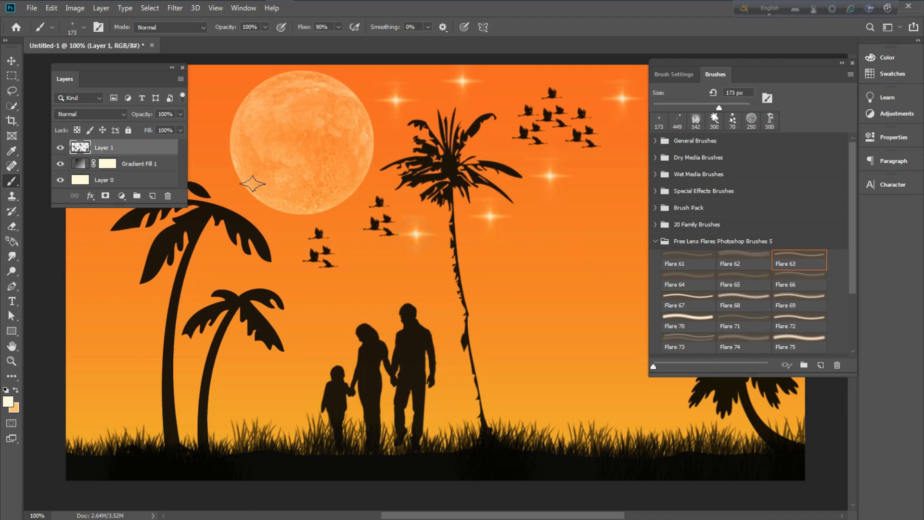
# - Move the Layers panel off the upper-left sky and stamp more 173 px star flares on both sides of the moon and beside the upper bird flock
pyautogui.moveTo(137, 74); pyautogui.dragTo(134, 187)
pyautogui.click(97, 82)
pyautogui.click(220, 91)
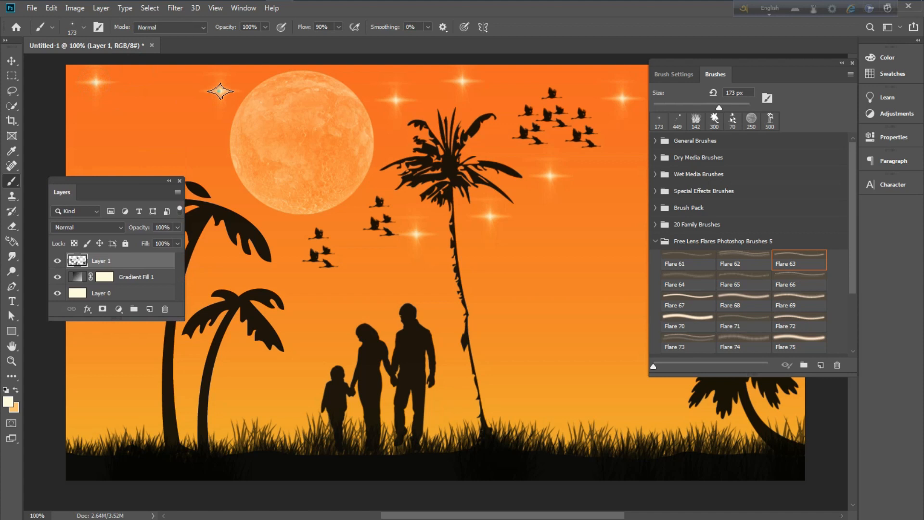
pyautogui.click(198, 163)
pyautogui.click(90, 158)
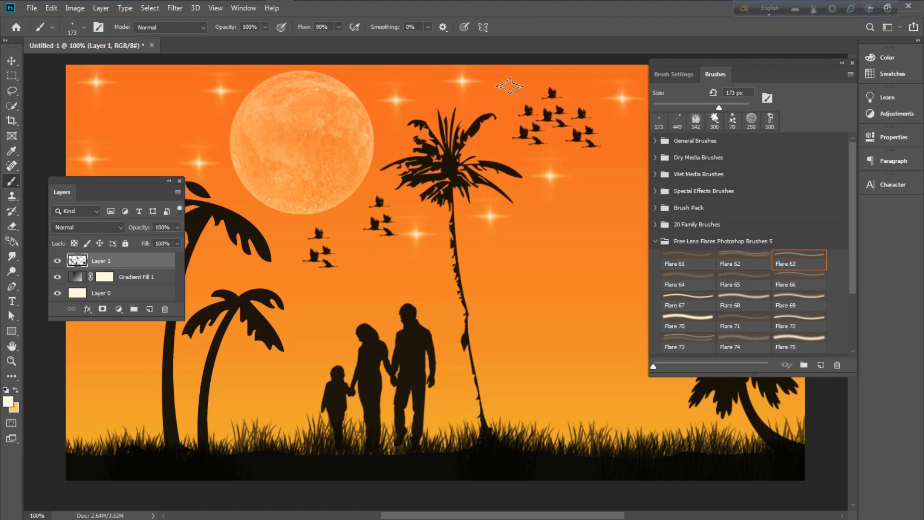
pyautogui.click(509, 86)
pyautogui.click(371, 81)
pyautogui.click(221, 96)
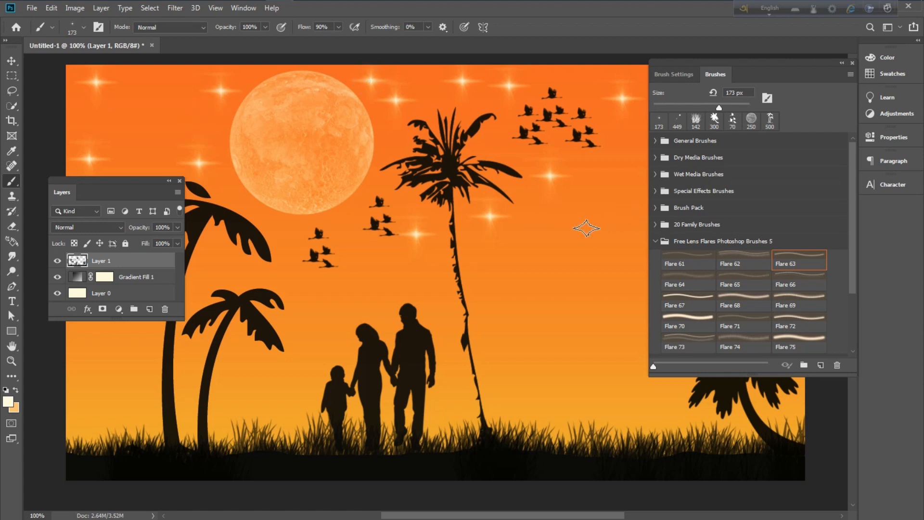
# - Reduce the flare brush to 90 px, stamp a small star on each side below the moon, and move the Layers panel back up
pyautogui.press('[')
pyautogui.press('[')
pyautogui.press('[')
pyautogui.press('[')
pyautogui.click(378, 186)
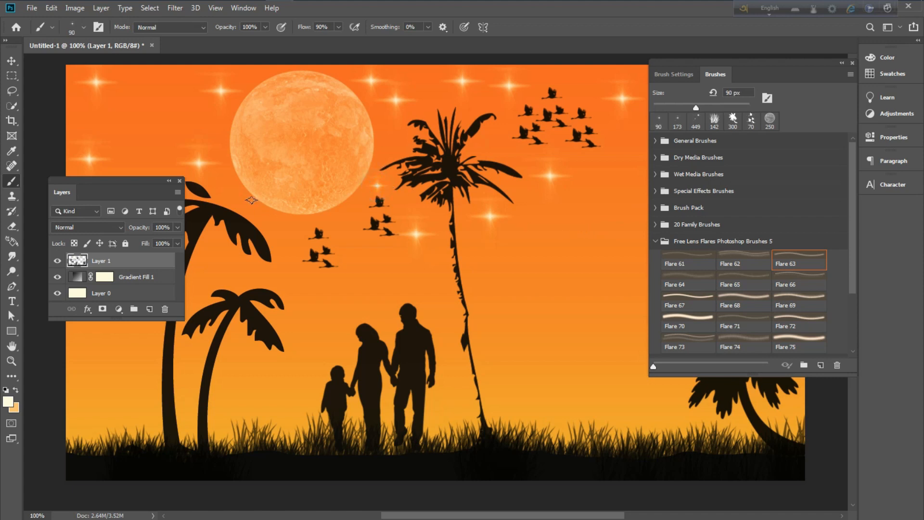
pyautogui.click(245, 207)
pyautogui.moveTo(98, 186); pyautogui.dragTo(109, 89)
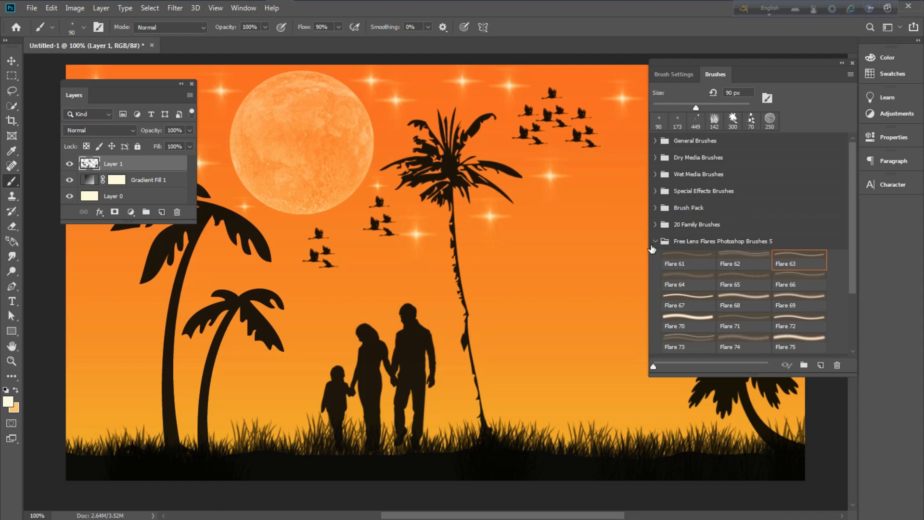
# - Try stamping clouds with the Cloud2 brush at 197 px over the tall palm's crown and the upper bird flock, and undo both stamps
pyautogui.click(655, 241)
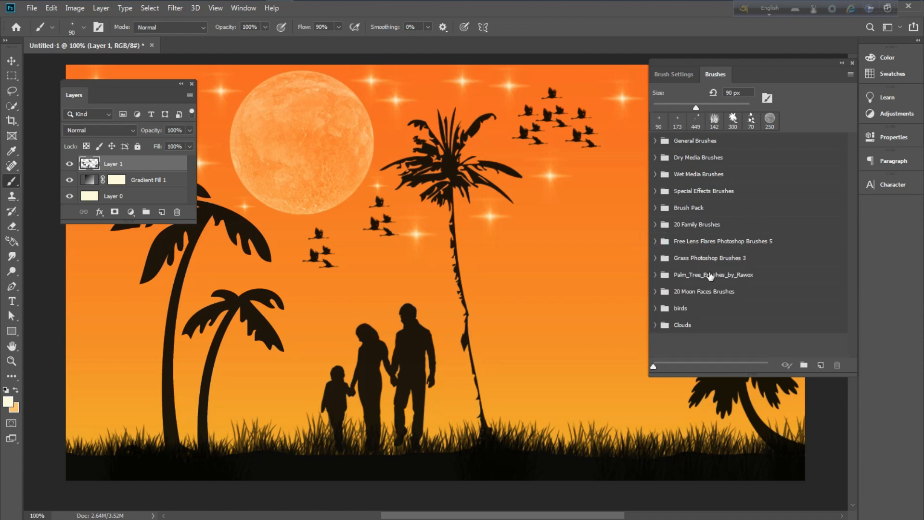
pyautogui.scroll(-1, 710, 275)
pyautogui.click(658, 327)
pyautogui.click(681, 346)
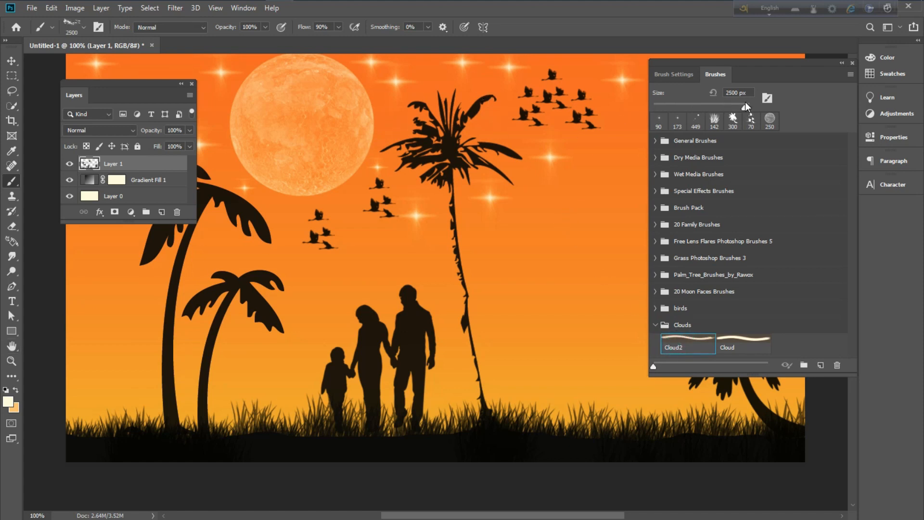
pyautogui.moveTo(745, 102); pyautogui.dragTo(724, 104)
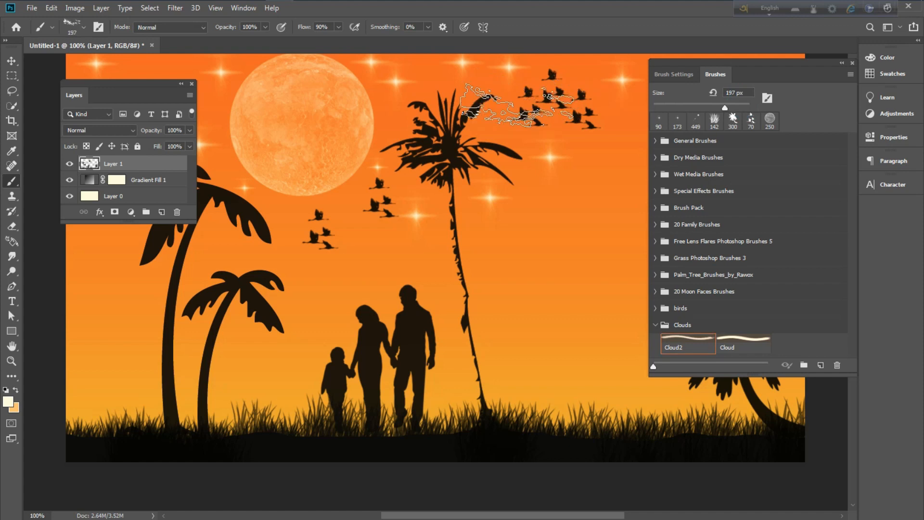
pyautogui.click(443, 105)
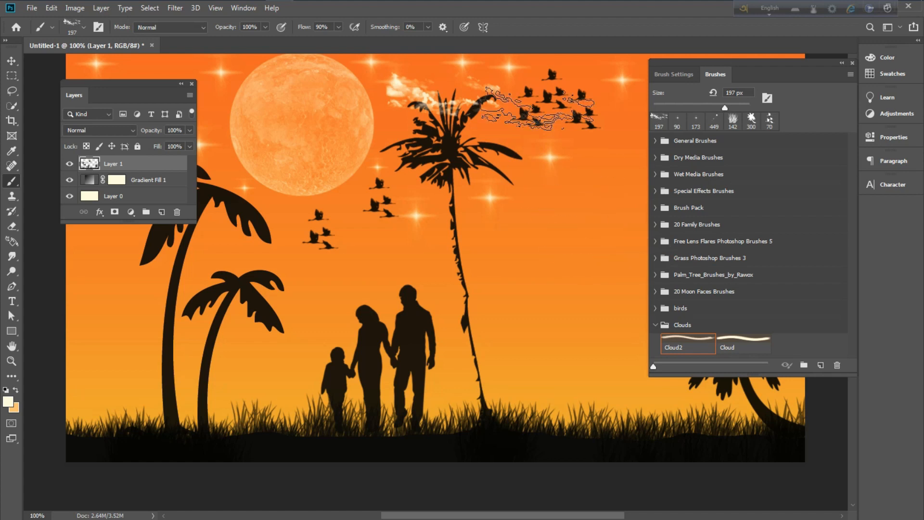
pyautogui.click(557, 90)
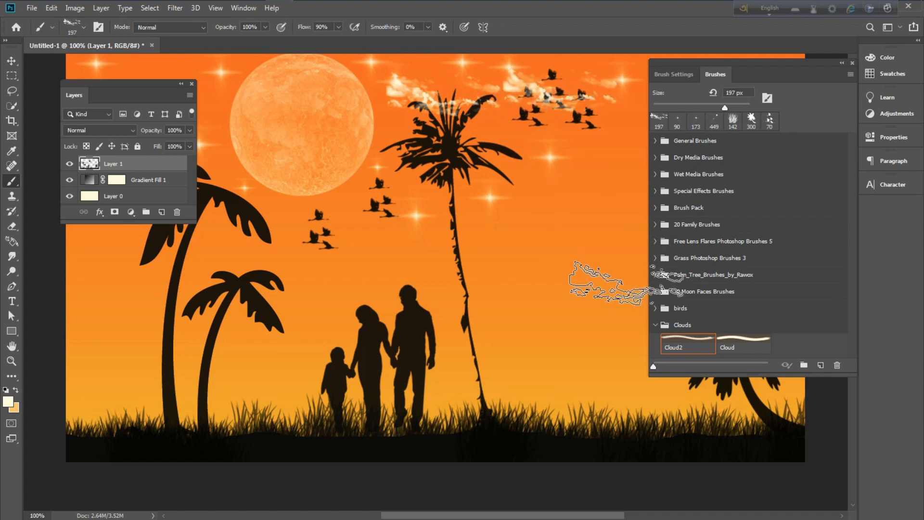
pyautogui.hotkey('ctrl', 'z')
pyautogui.hotkey('ctrl', 'z')
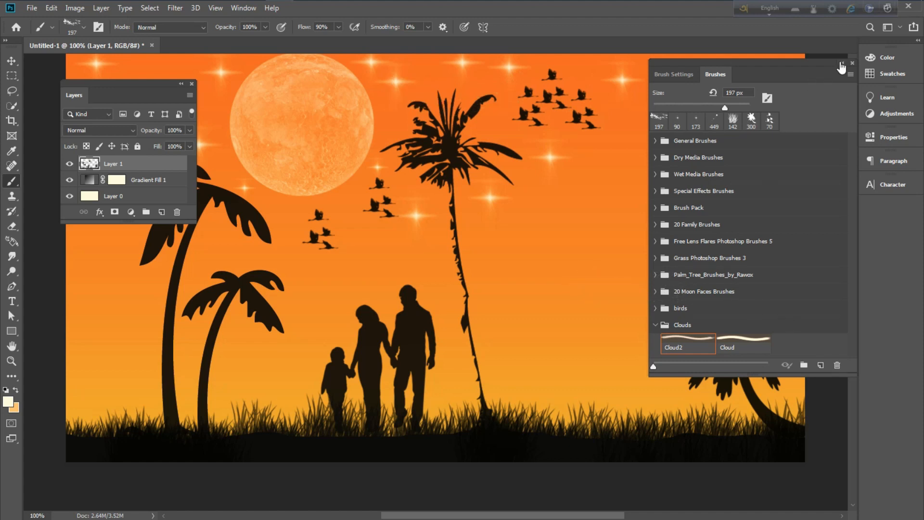
# - Collapse the Brushes and Layers panels to reveal the whole sunset scene
pyautogui.click(841, 65)
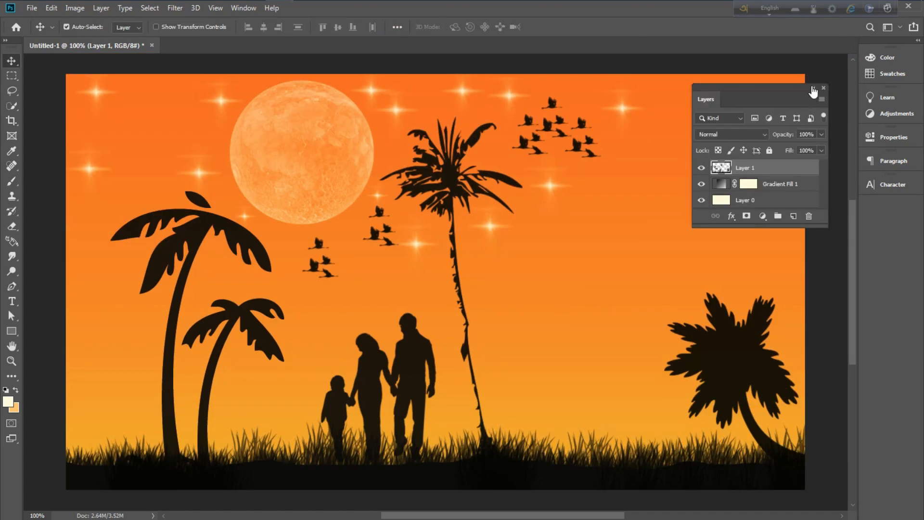
pyautogui.click(813, 89)
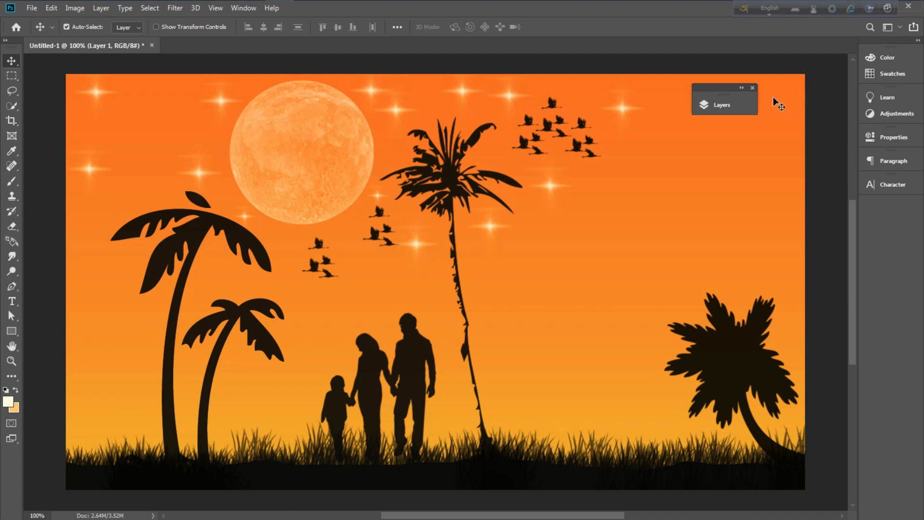